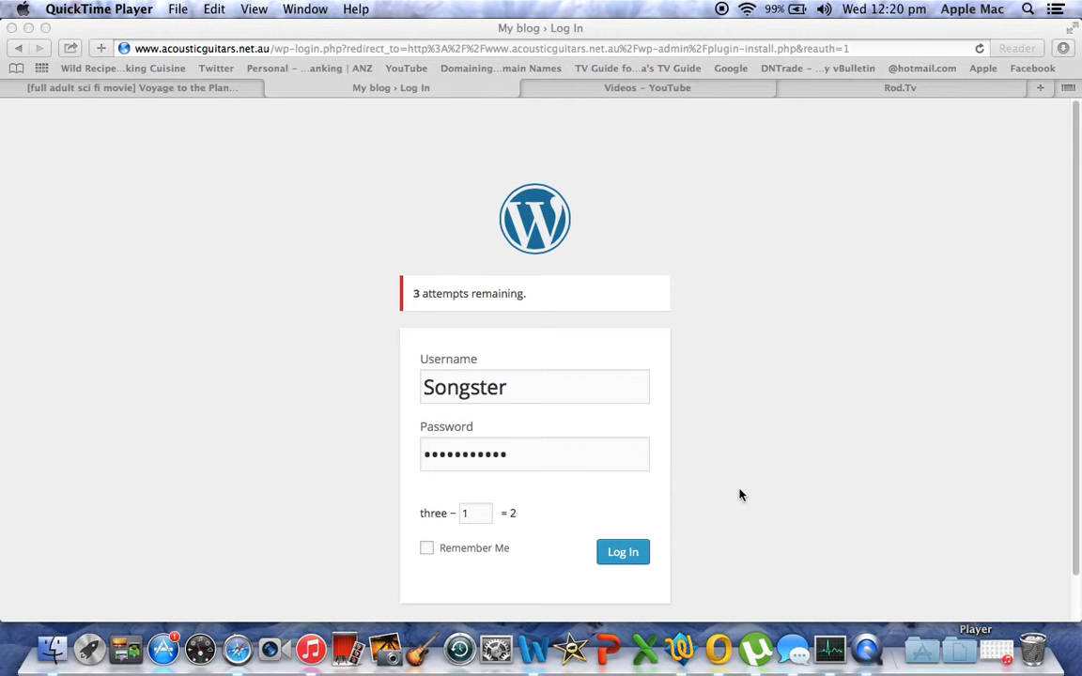
# Log in to the WordPress admin with the filled-in credentials and decline saving the password for now
pyautogui.click(775, 449)
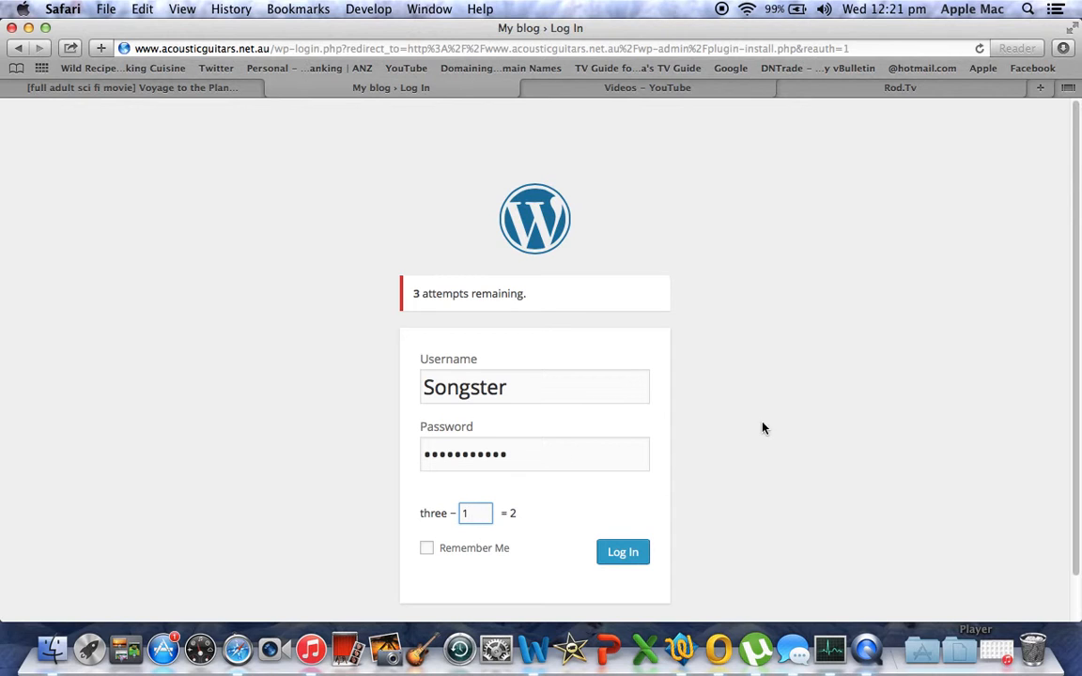
pyautogui.click(623, 553)
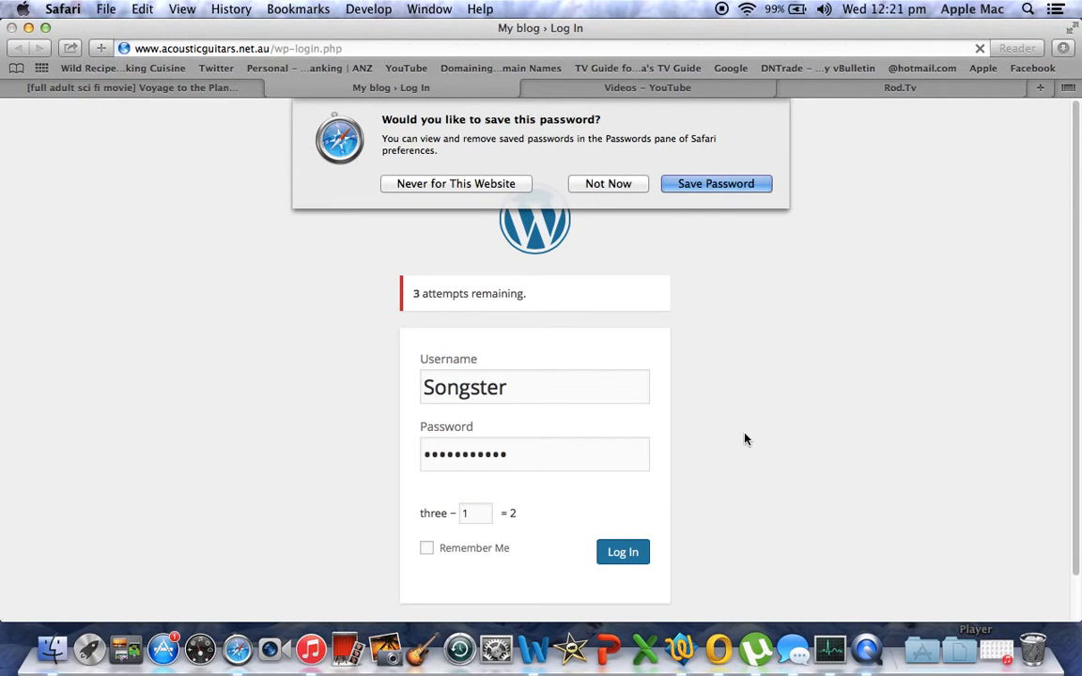
pyautogui.click(620, 184)
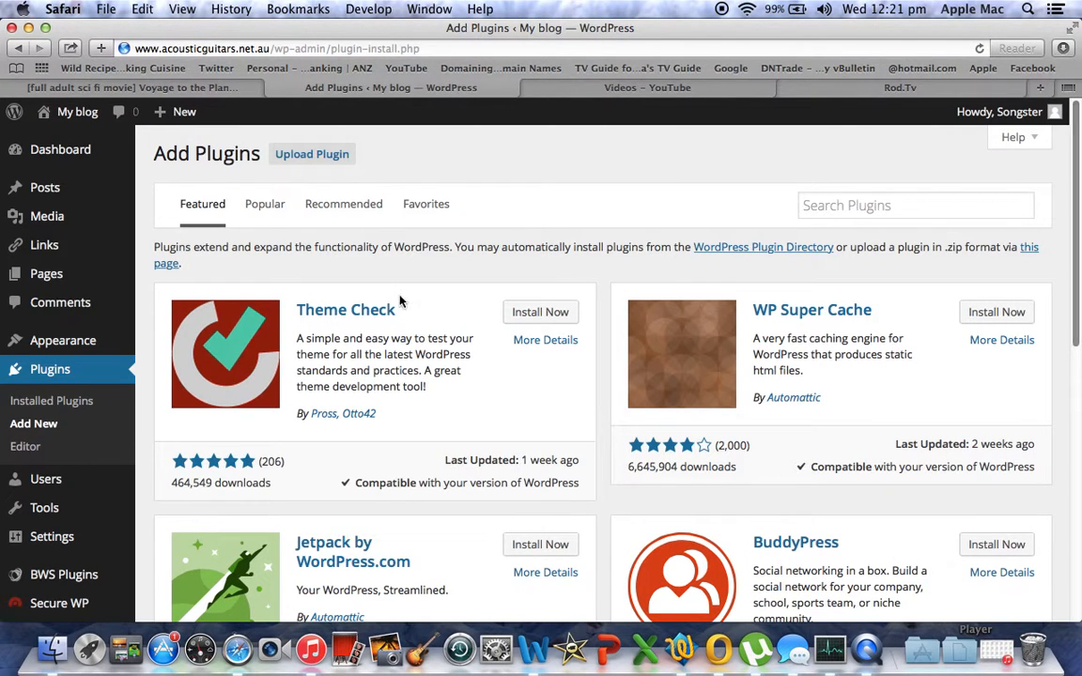
# Review the installed plugins from Acunetix Secure WordPress through Wordpress Firewall 2
pyautogui.click(59, 406)
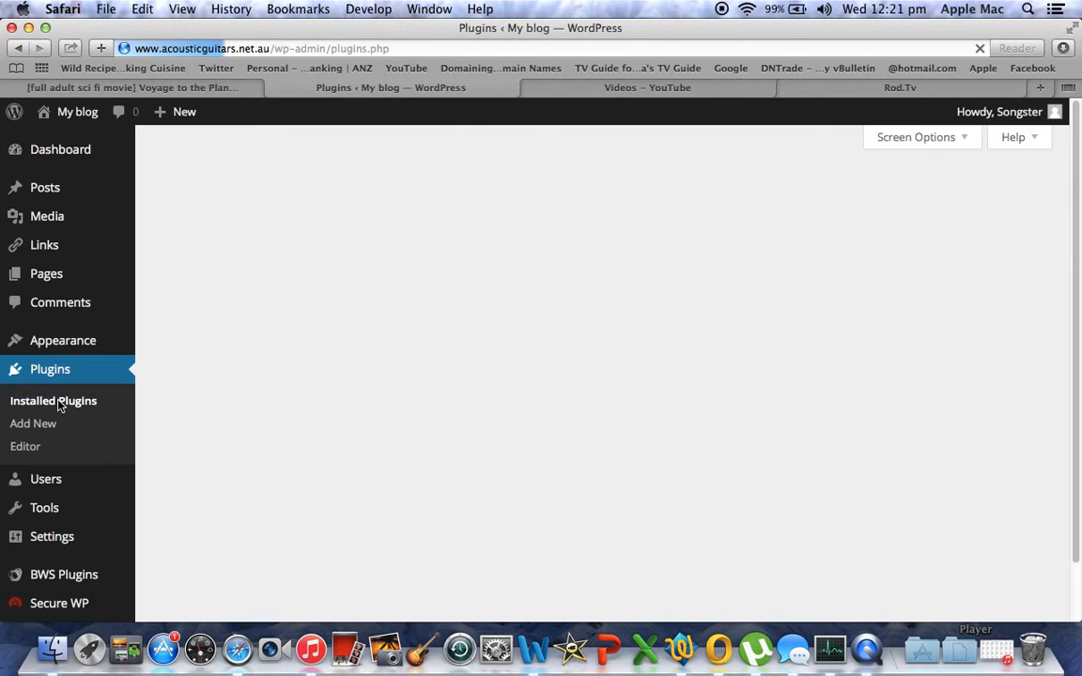
pyautogui.scroll(-2, 1074, 183)
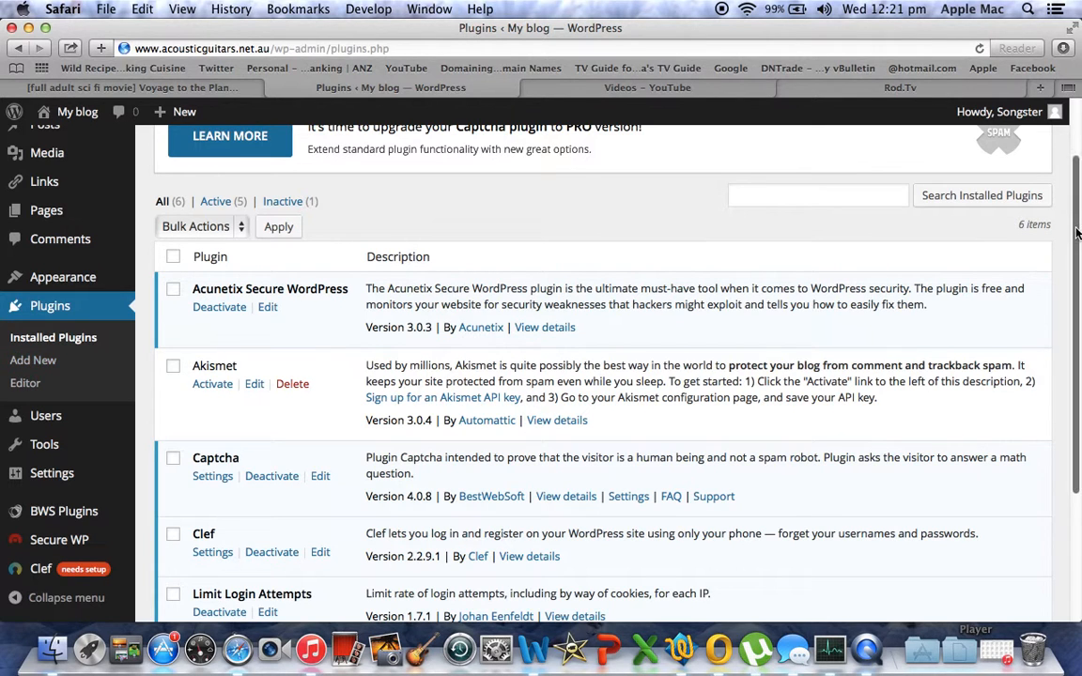
pyautogui.moveTo(1071, 234); pyautogui.dragTo(1071, 357)
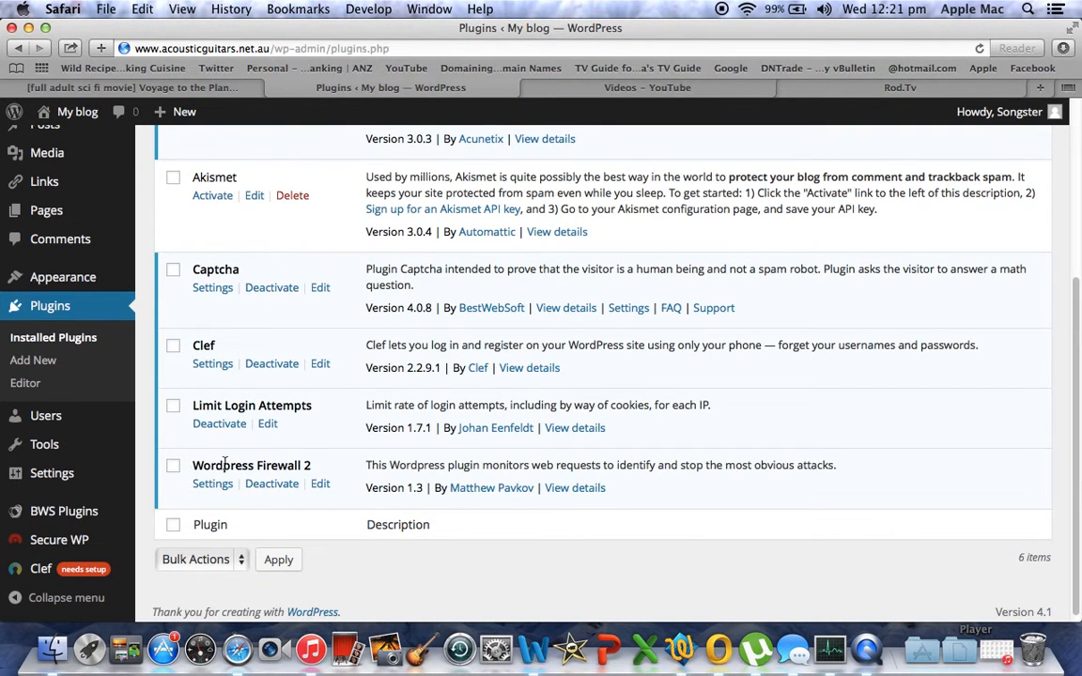
pyautogui.moveTo(1072, 447); pyautogui.dragTo(1068, 376)
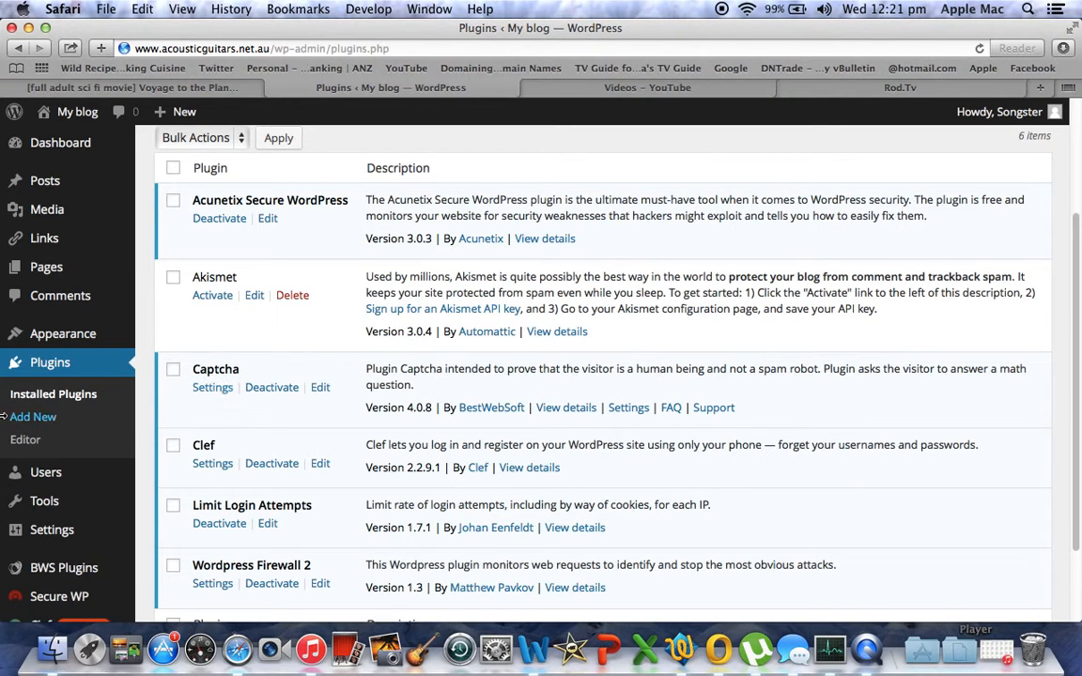
pyautogui.scroll(4, 1065, 157)
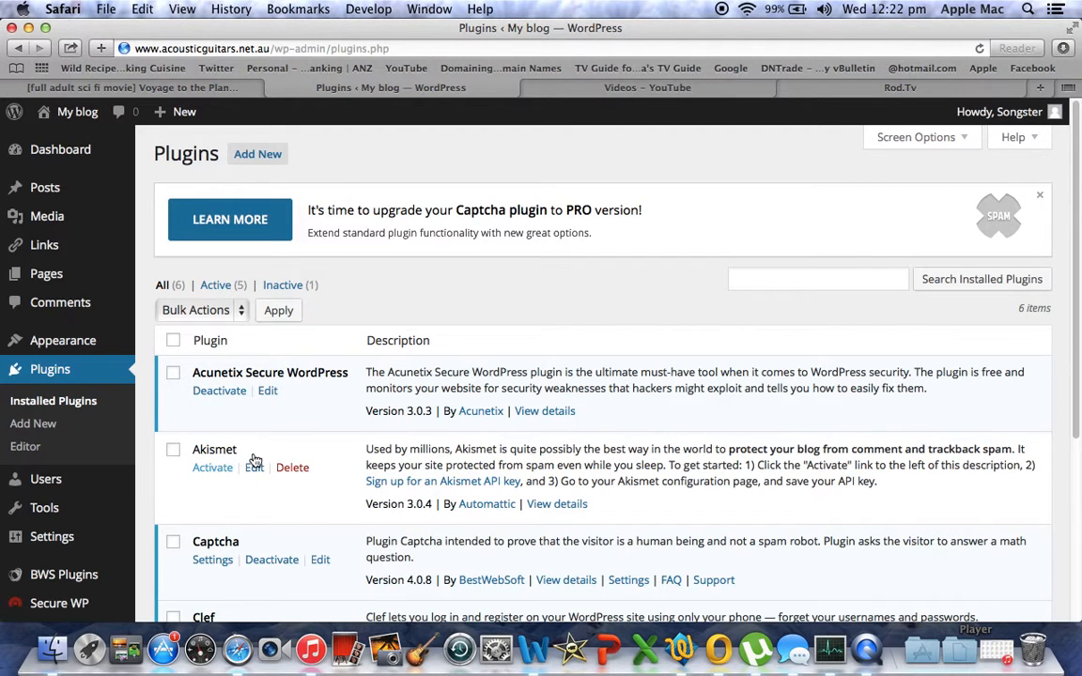
# Open the existing post "Title" from the list of all posts for editing
pyautogui.moveTo(47, 188)
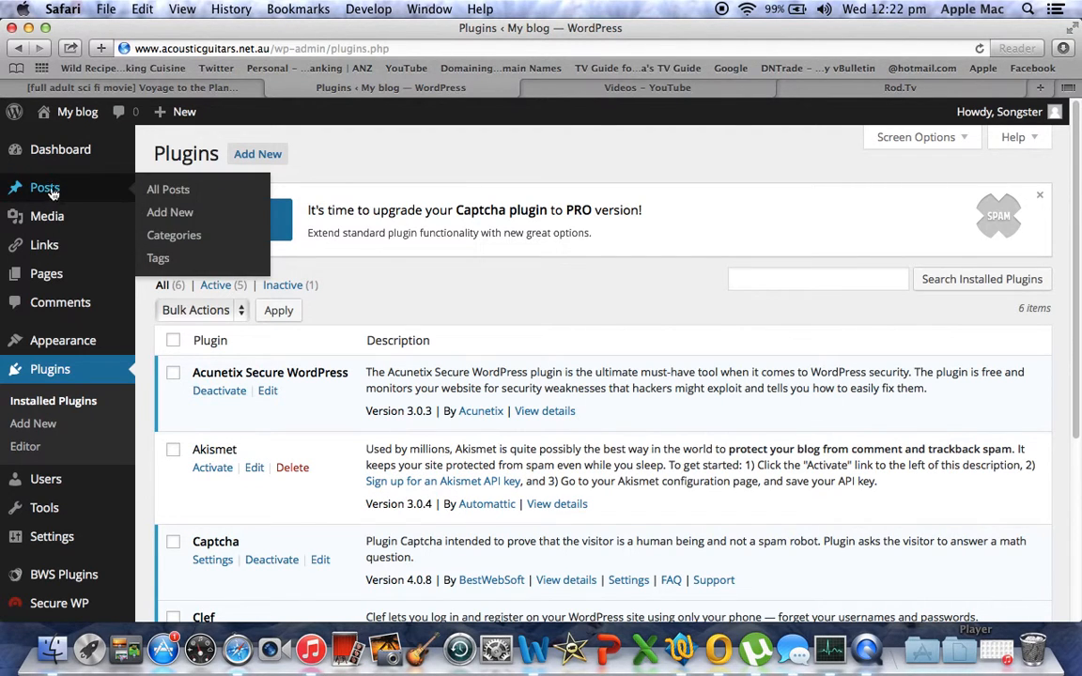
pyautogui.click(154, 188)
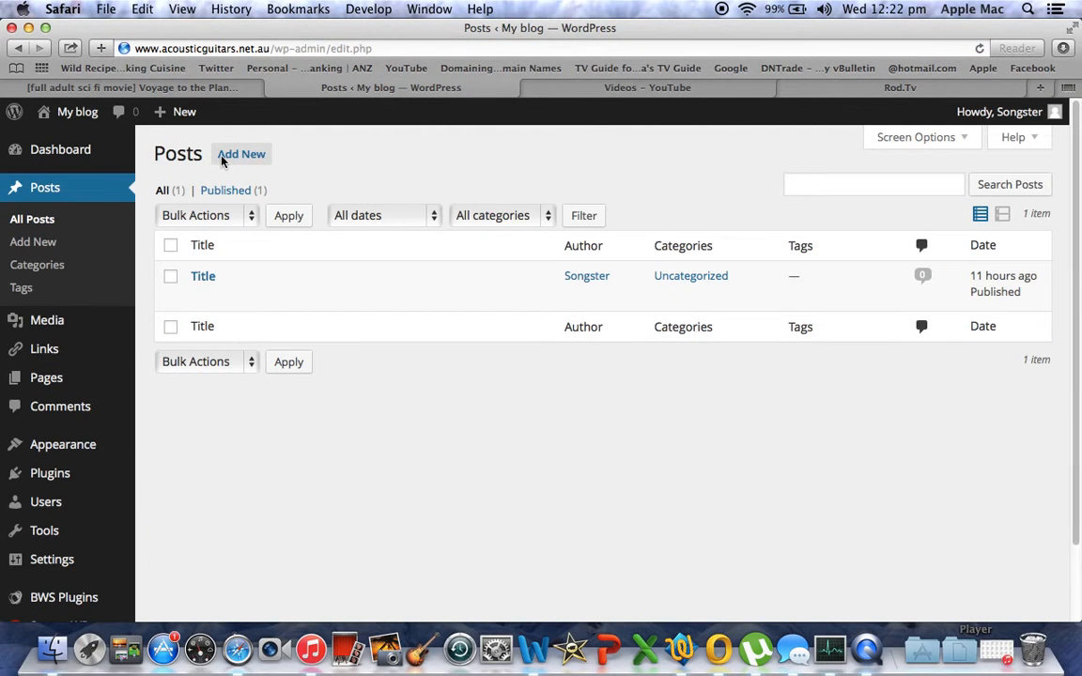
pyautogui.moveTo(195, 274)
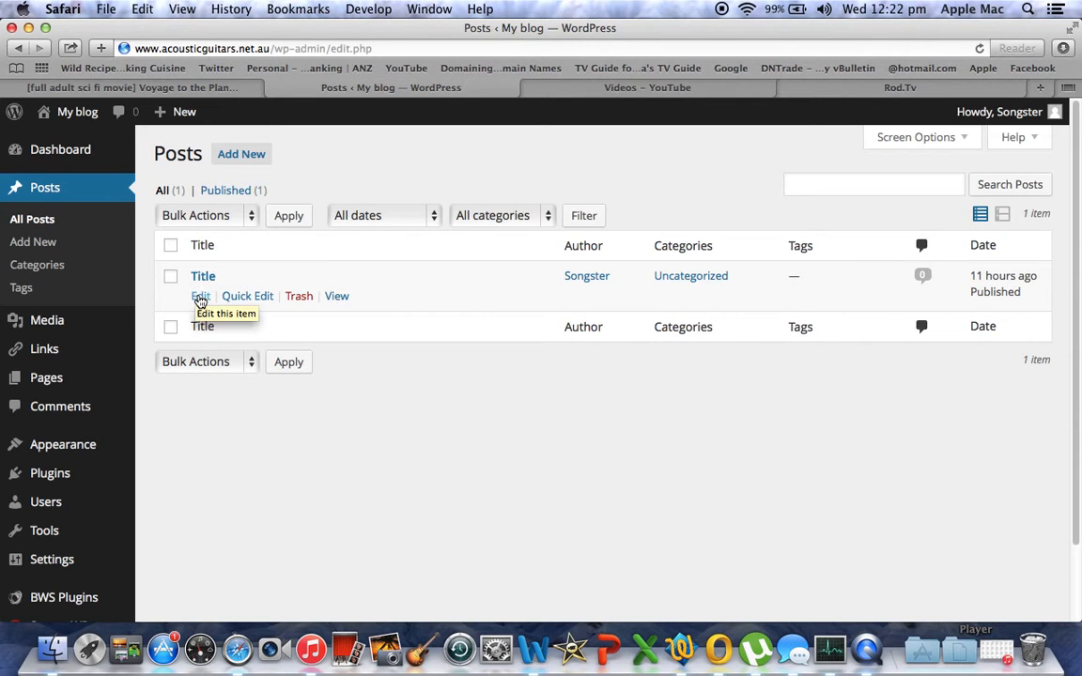
pyautogui.click(201, 298)
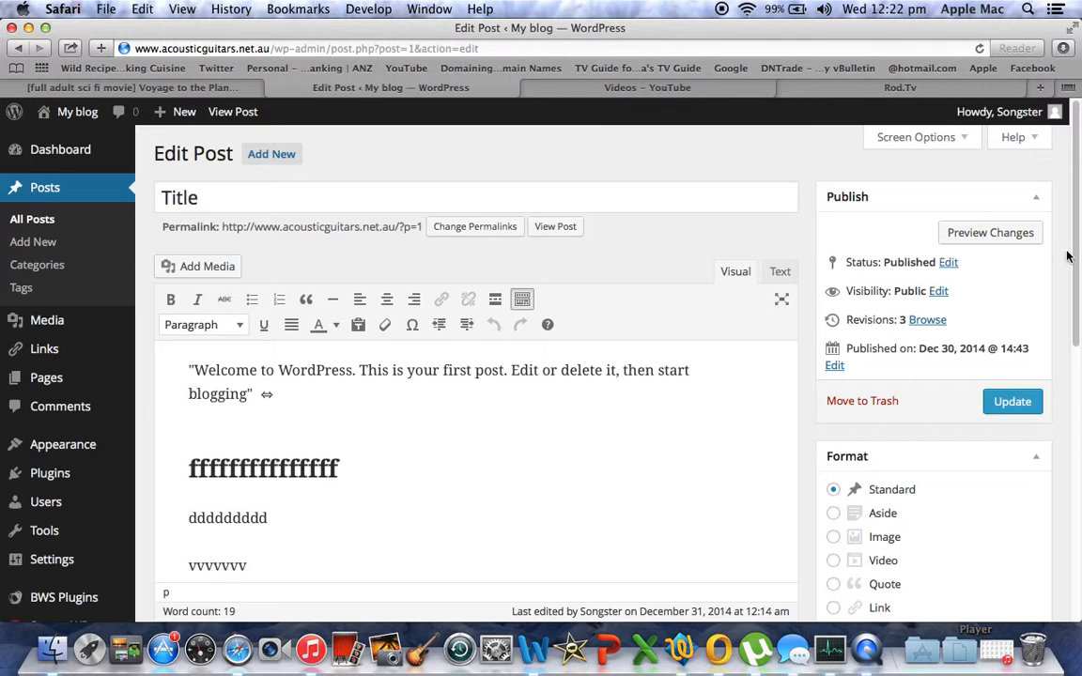
# Replace the three filler lines below the welcome paragraph with the copied article about Gasser cars
pyautogui.moveTo(1076, 233); pyautogui.dragTo(1068, 295)
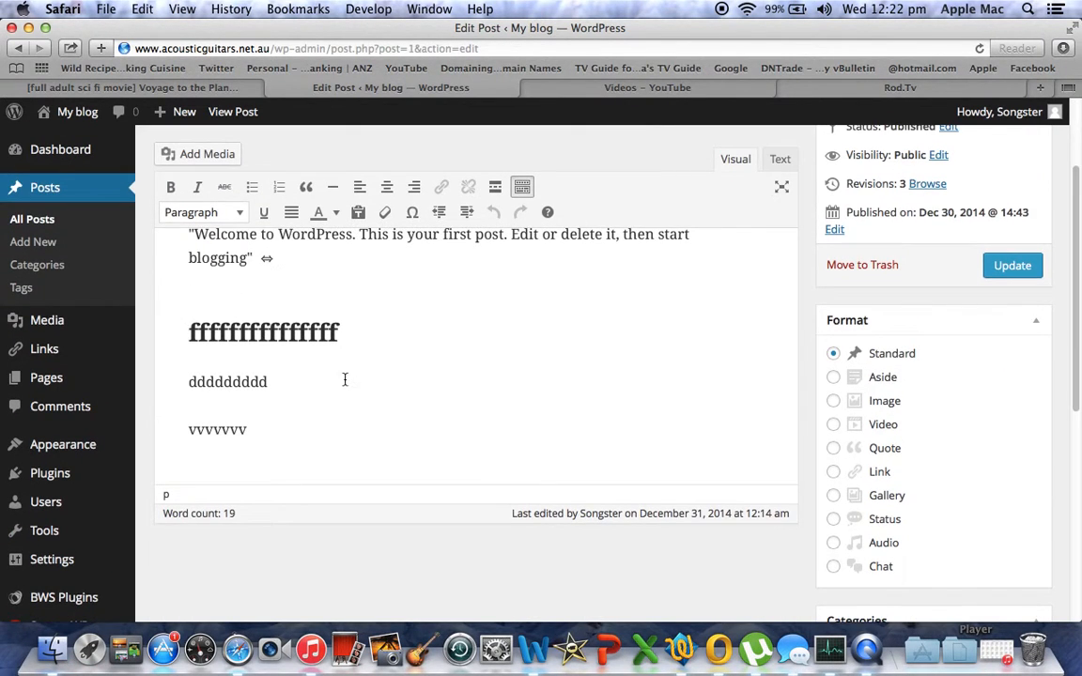
pyautogui.moveTo(261, 430); pyautogui.dragTo(159, 330)
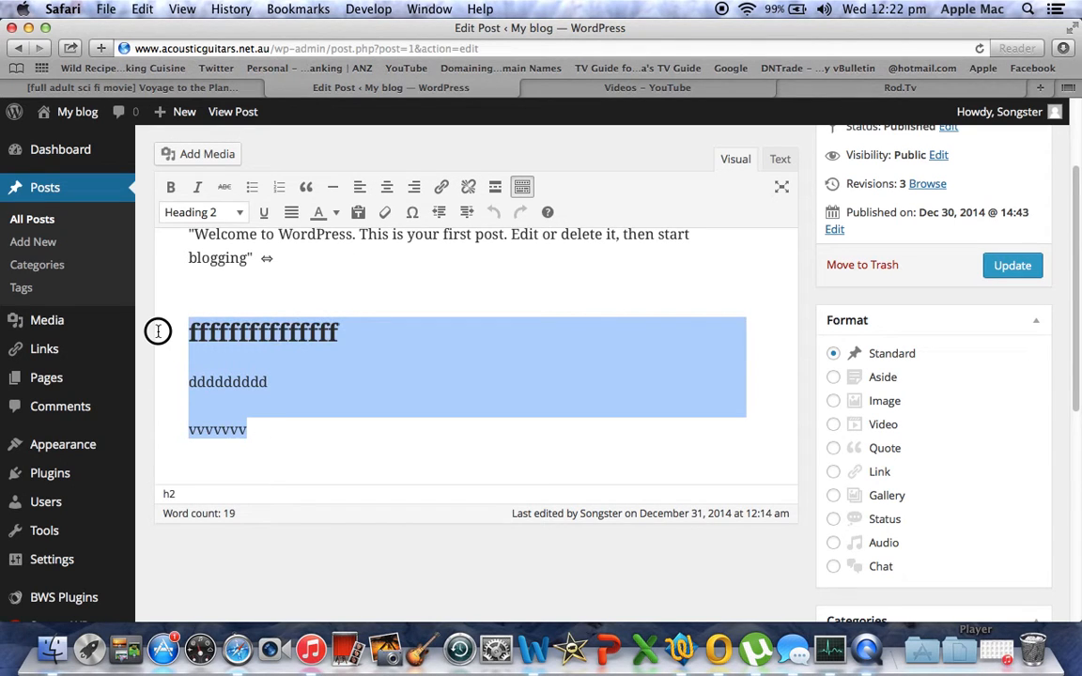
pyautogui.press('BackSpace')
pyautogui.press('BackSpace')
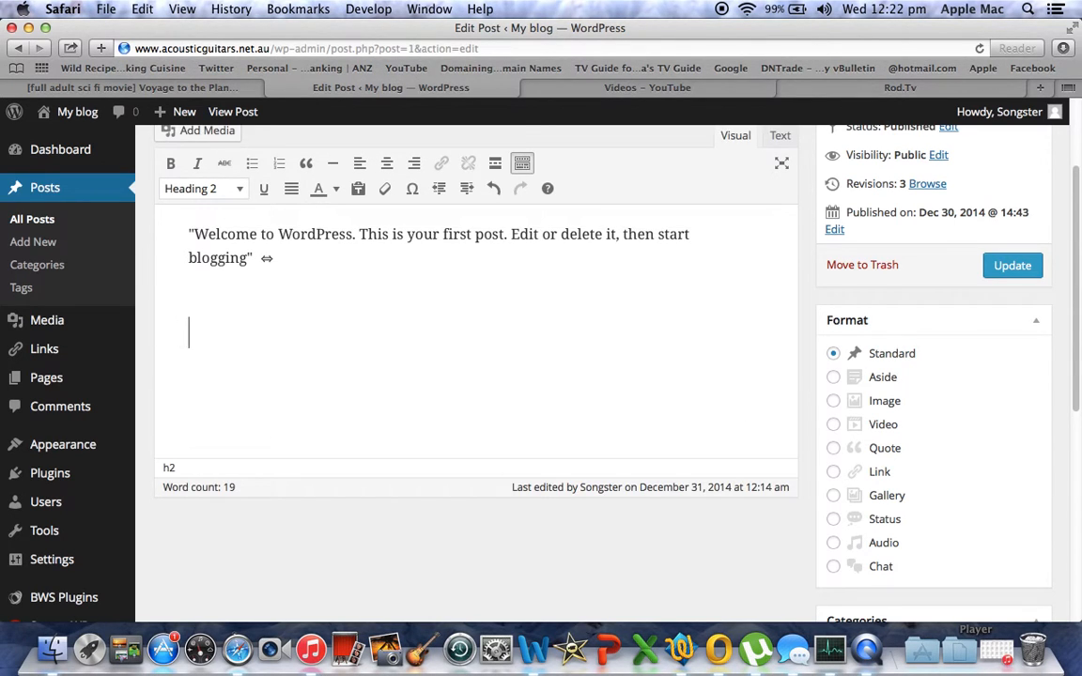
pyautogui.press('BackSpace')
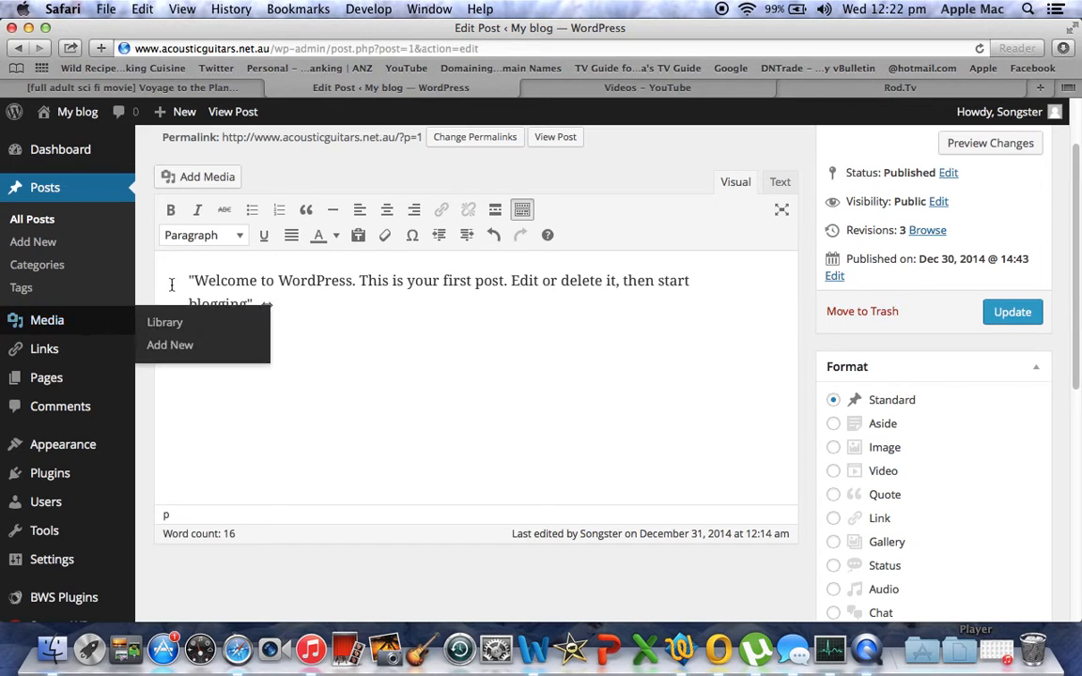
pyautogui.click(285, 304)
pyautogui.press('super+v')
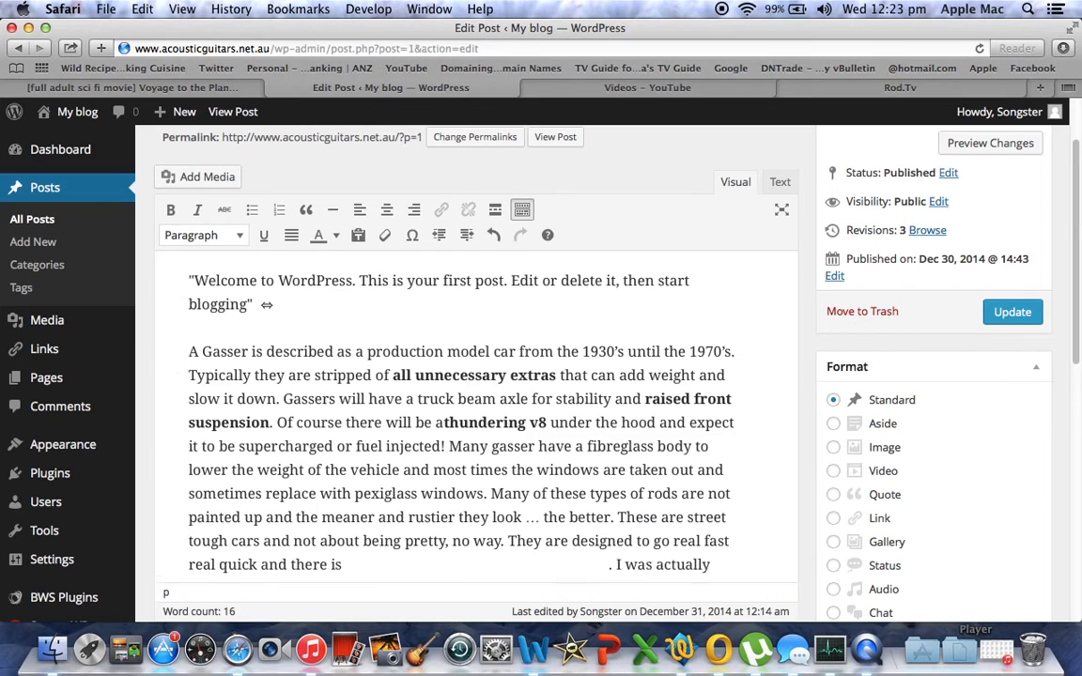
# Change the post's title to "Make Your Title"
pyautogui.moveTo(1076, 229); pyautogui.dragTo(1029, 217)
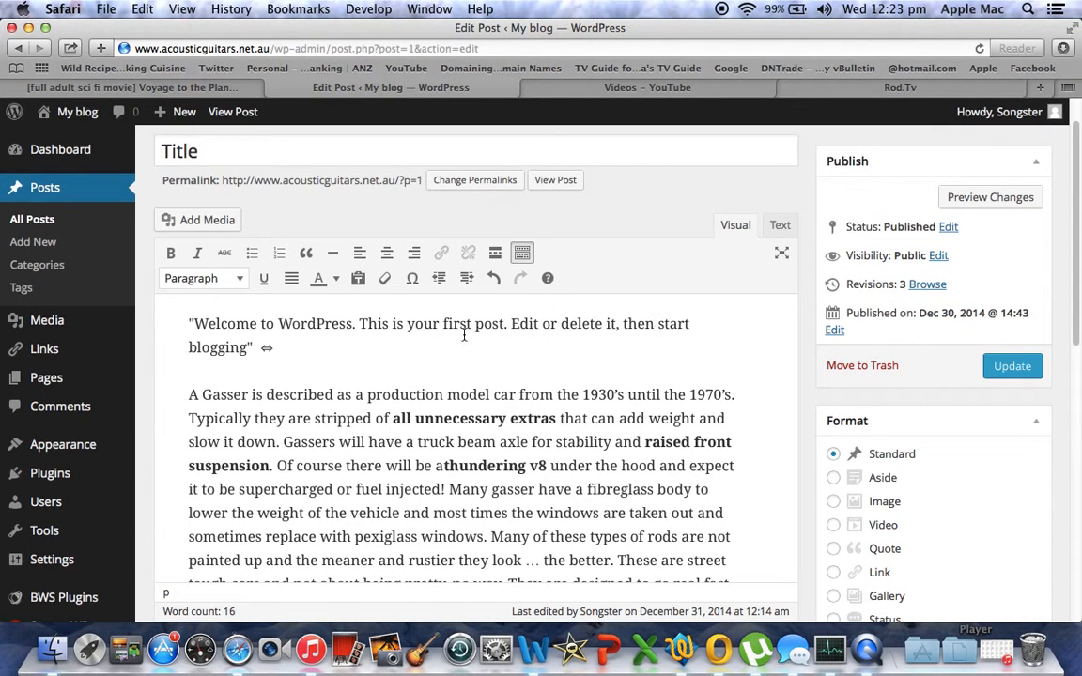
pyautogui.click(211, 151)
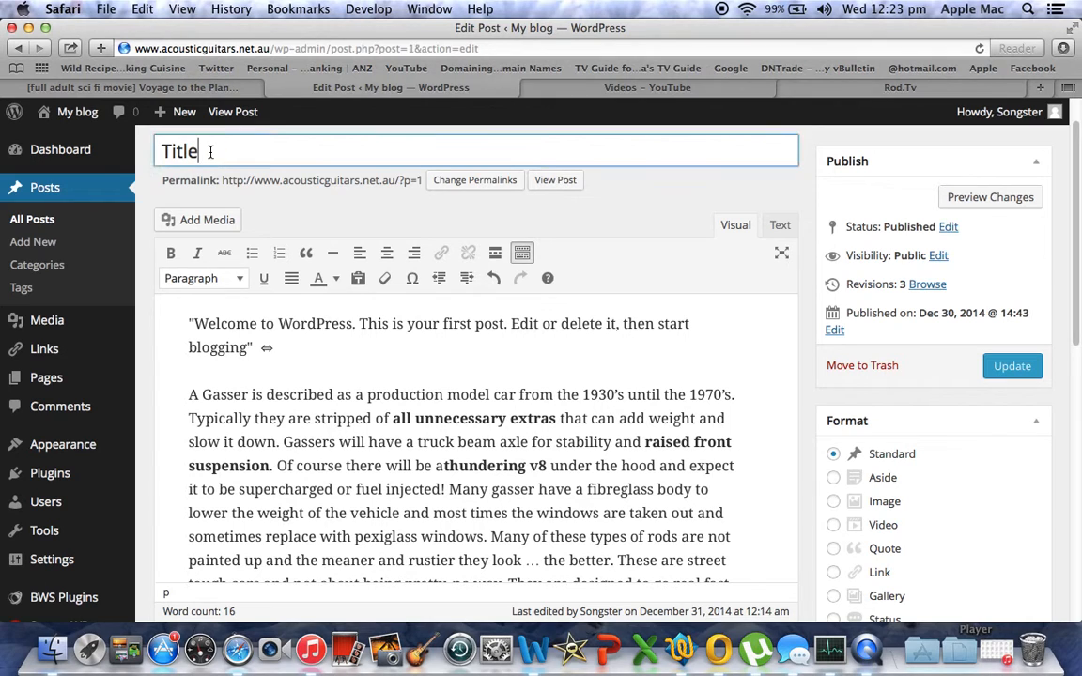
pyautogui.press('BackSpace')
pyautogui.press('BackSpace')
pyautogui.press('BackSpace')
pyautogui.press('BackSpace')
pyautogui.press('BackSpace')
pyautogui.write('Make Your Title')
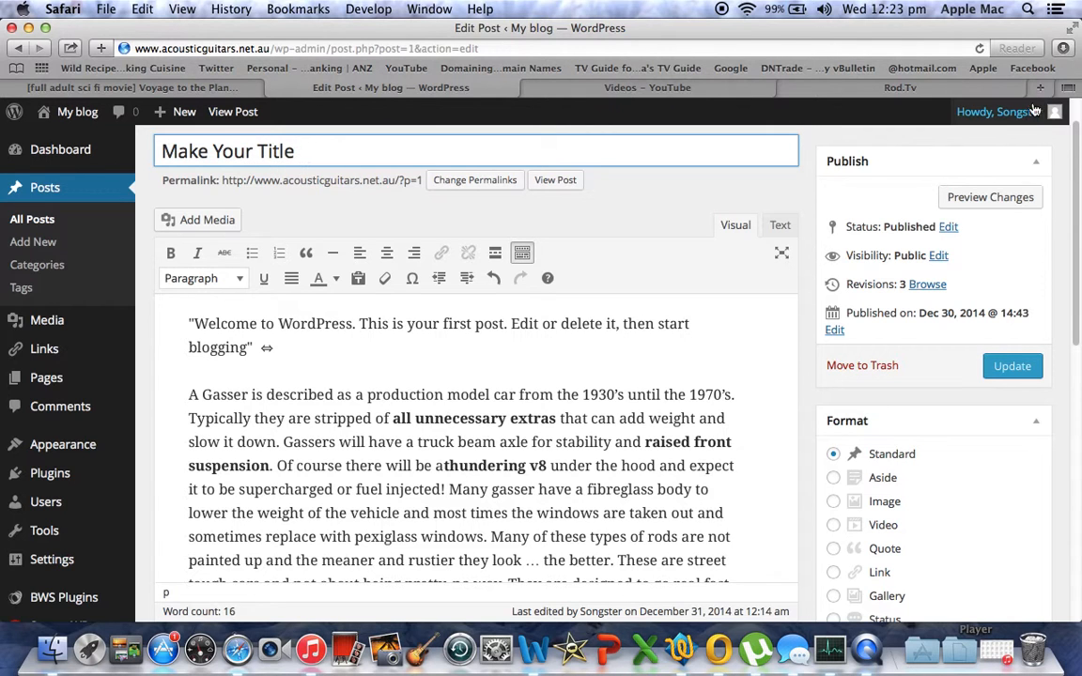
# Add a new category named "New" to the post and unassign the Uncategorized category
pyautogui.moveTo(1075, 177); pyautogui.dragTo(1045, 355)
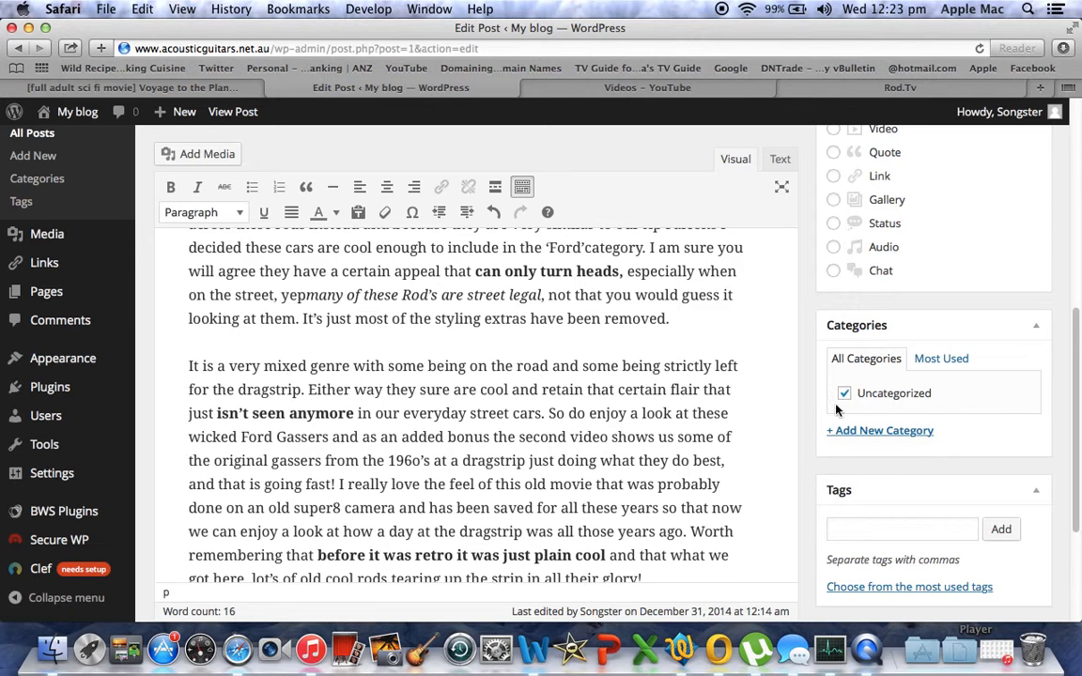
pyautogui.click(860, 433)
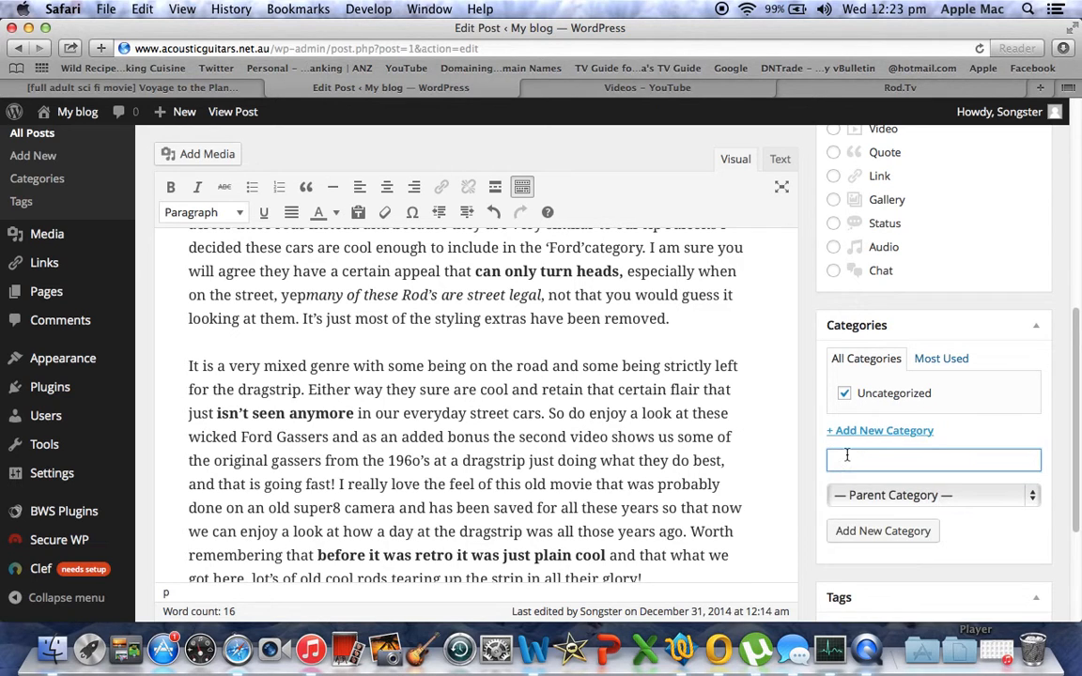
pyautogui.write('New')
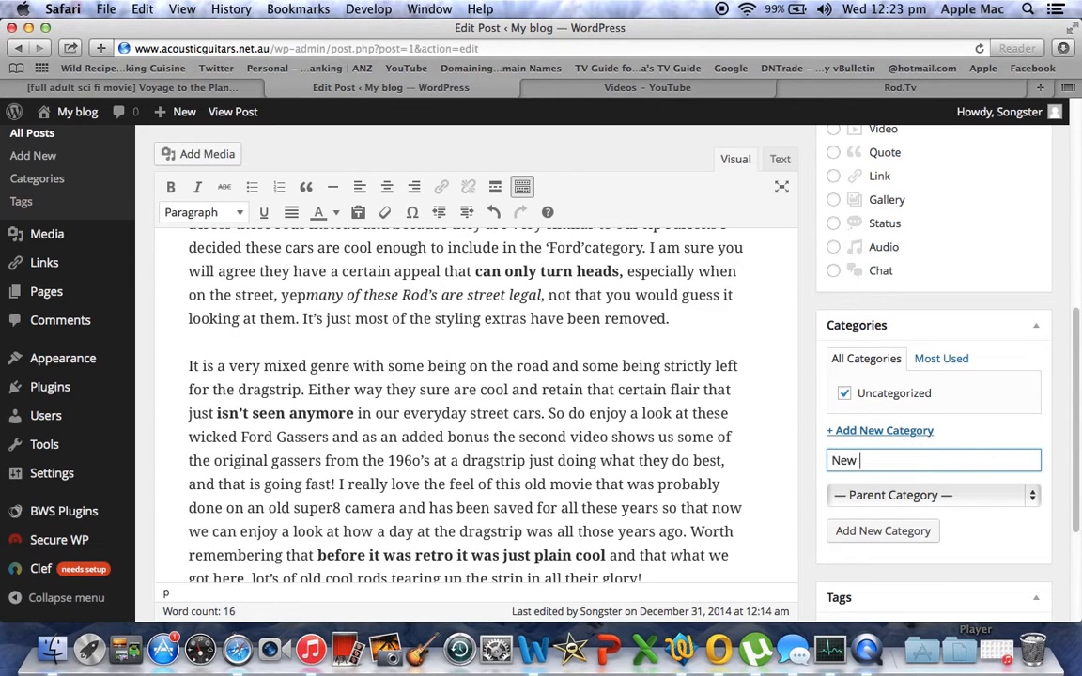
pyautogui.click(872, 531)
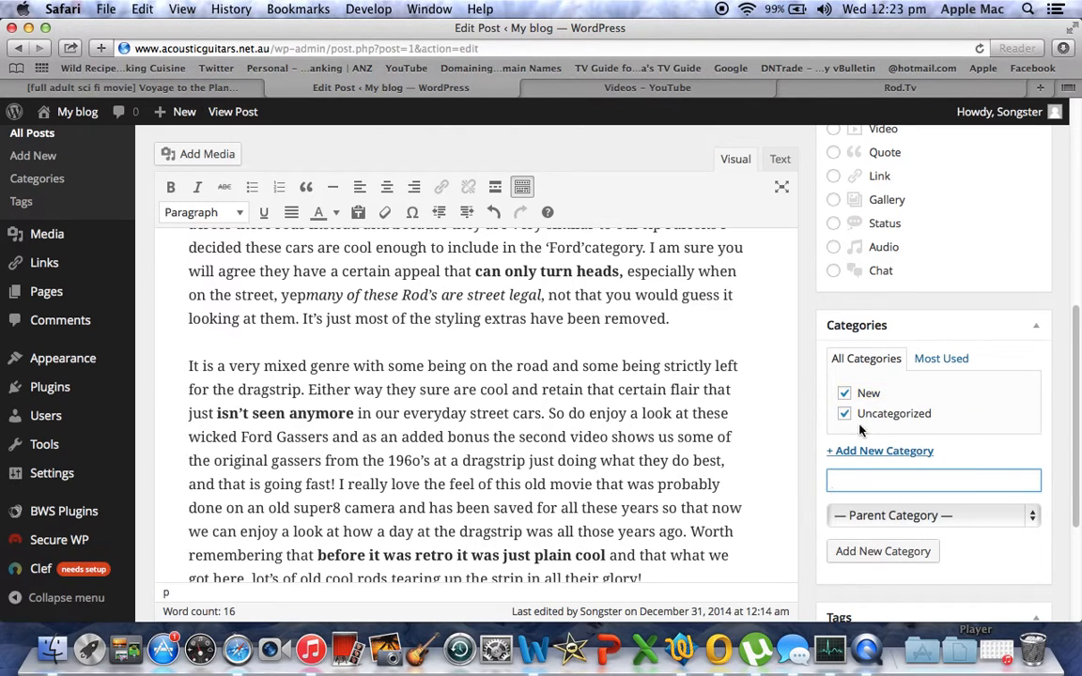
pyautogui.click(844, 414)
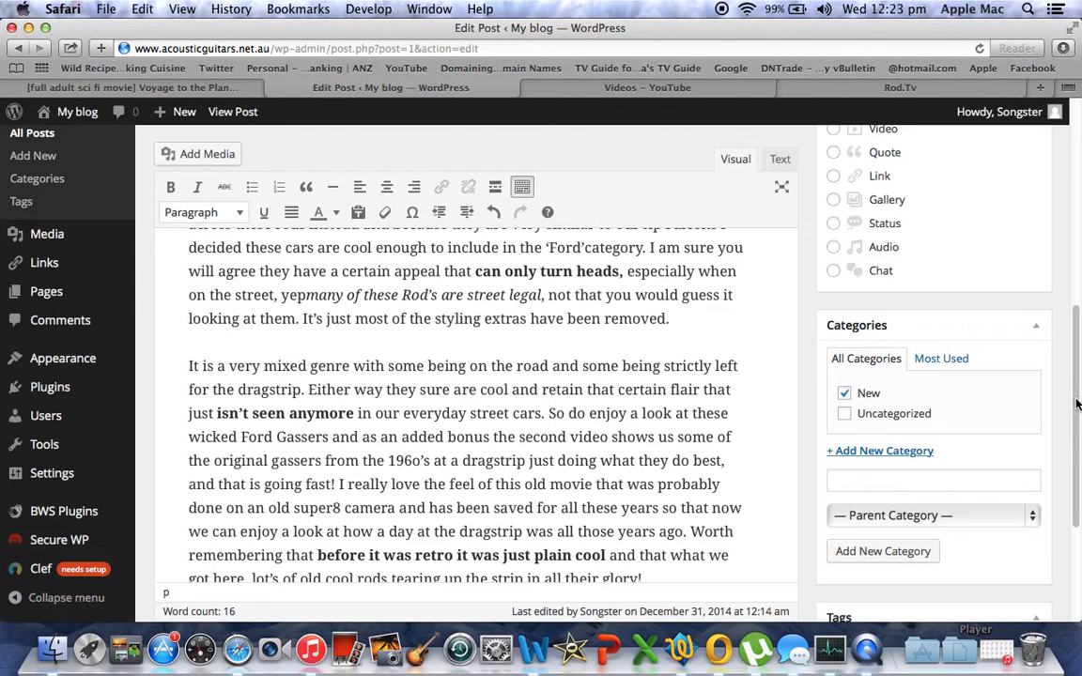
# Replace the opening welcome sentence in the post body with the word "Gasser"
pyautogui.moveTo(1078, 383); pyautogui.dragTo(1068, 196)
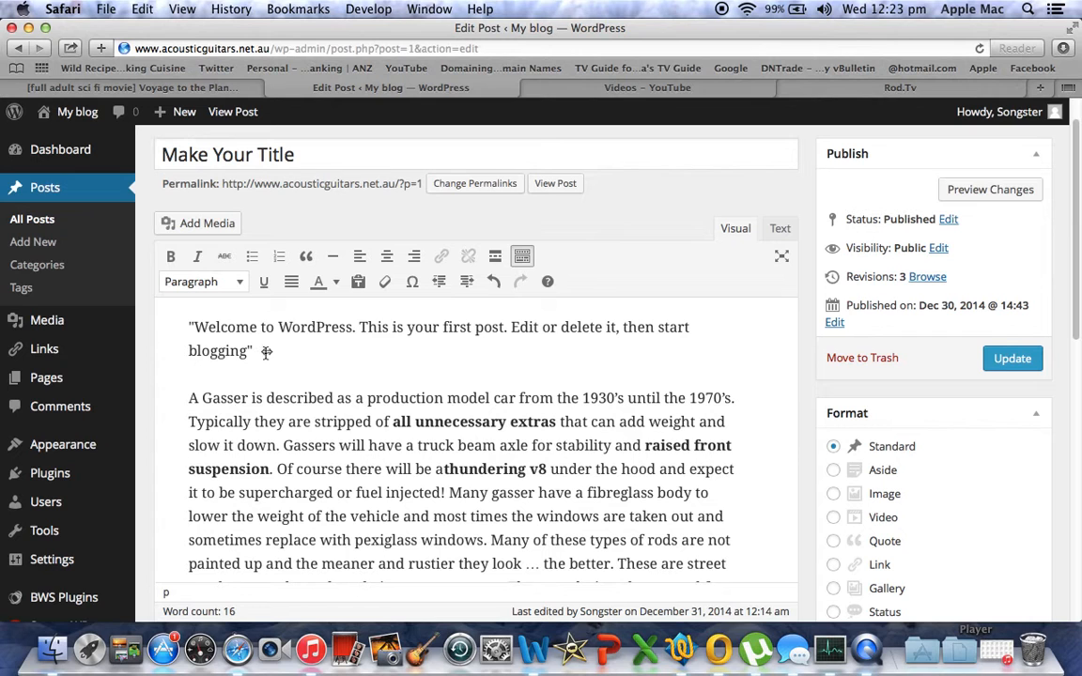
pyautogui.moveTo(269, 353); pyautogui.dragTo(177, 329)
pyautogui.press('BackSpace')
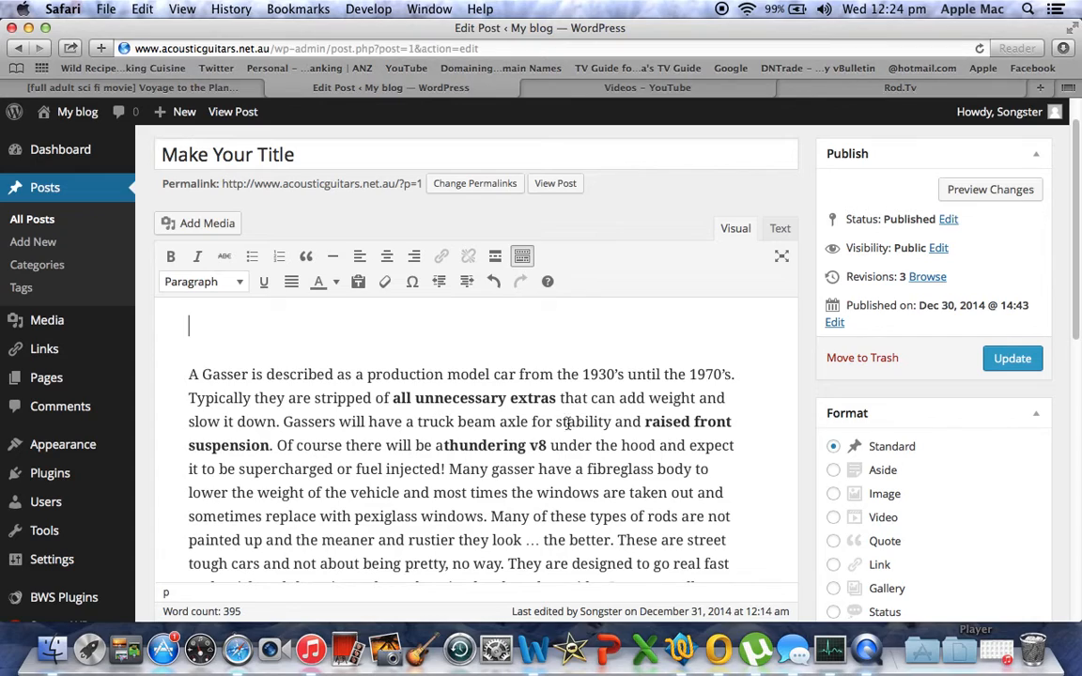
pyautogui.moveTo(1078, 218); pyautogui.dragTo(1076, 364)
pyautogui.scroll(1, 1073, 225)
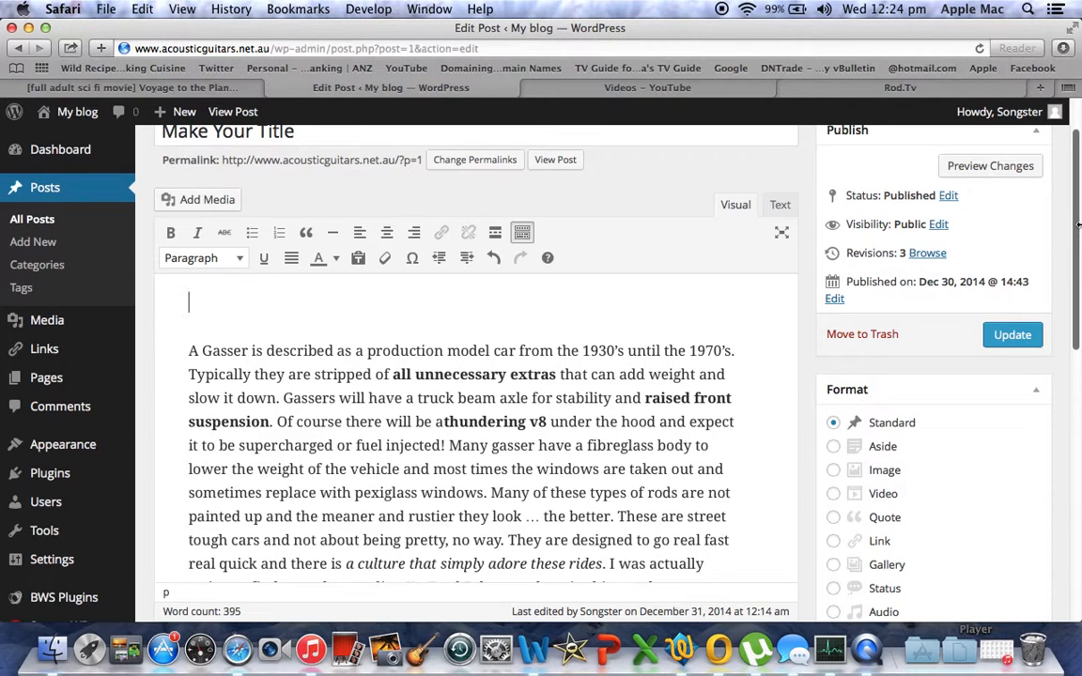
pyautogui.write('Gasser')
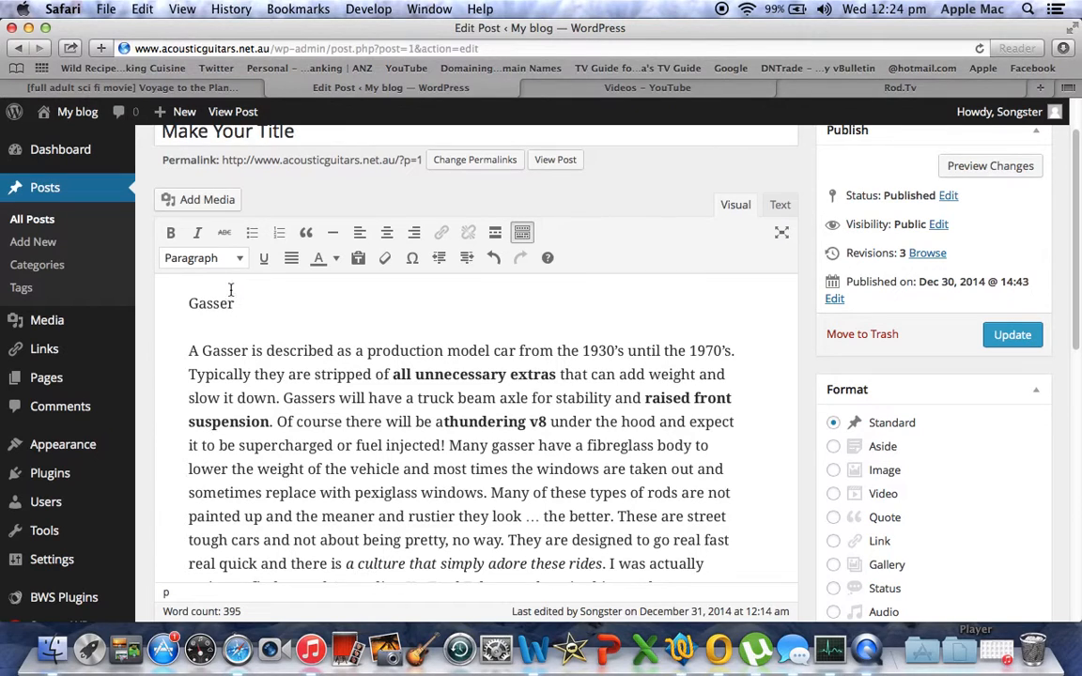
# Try bold, italic and strikethrough formatting on the opening word "Gasser", and remove all three formats again
pyautogui.moveTo(240, 301); pyautogui.dragTo(177, 300)
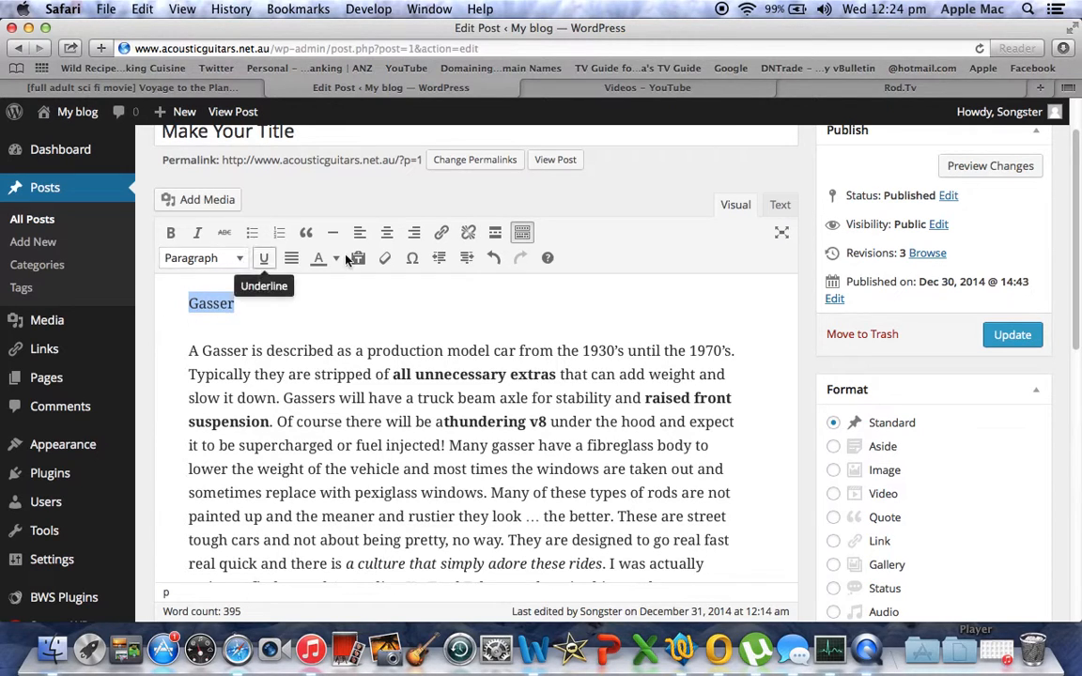
pyautogui.click(523, 234)
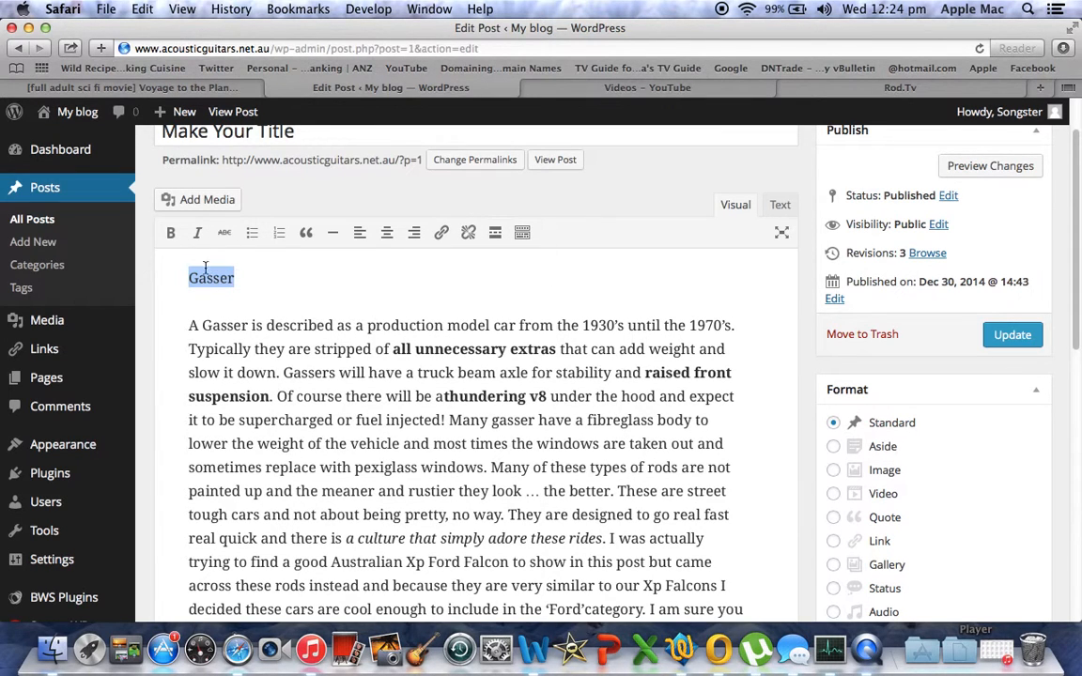
pyautogui.click(171, 233)
pyautogui.click(199, 235)
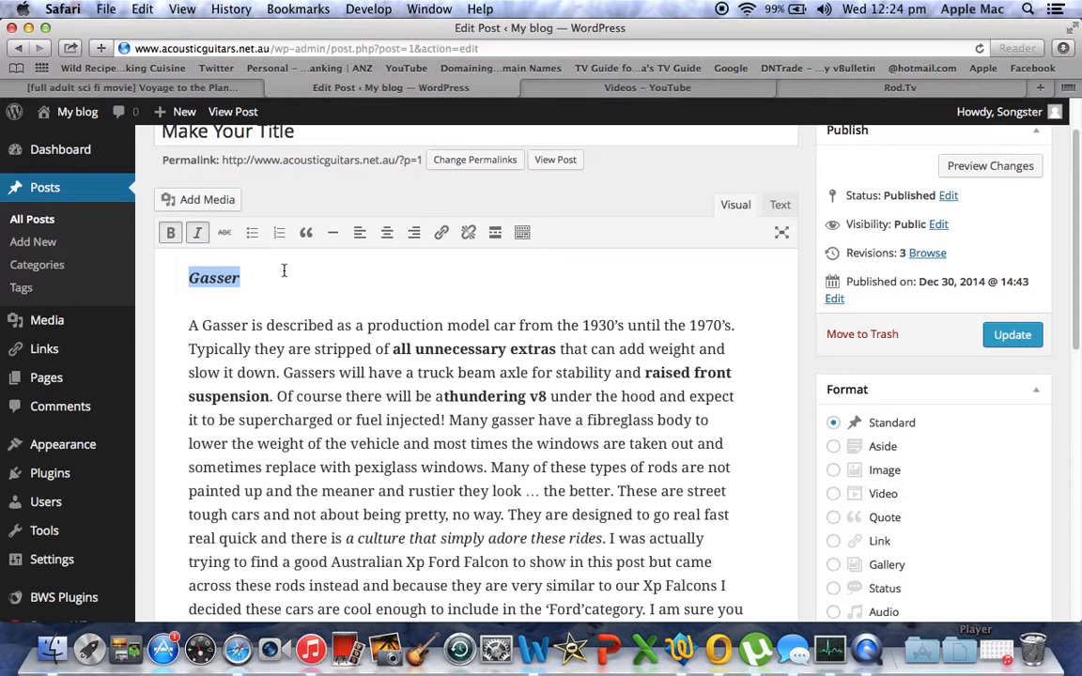
pyautogui.click(224, 234)
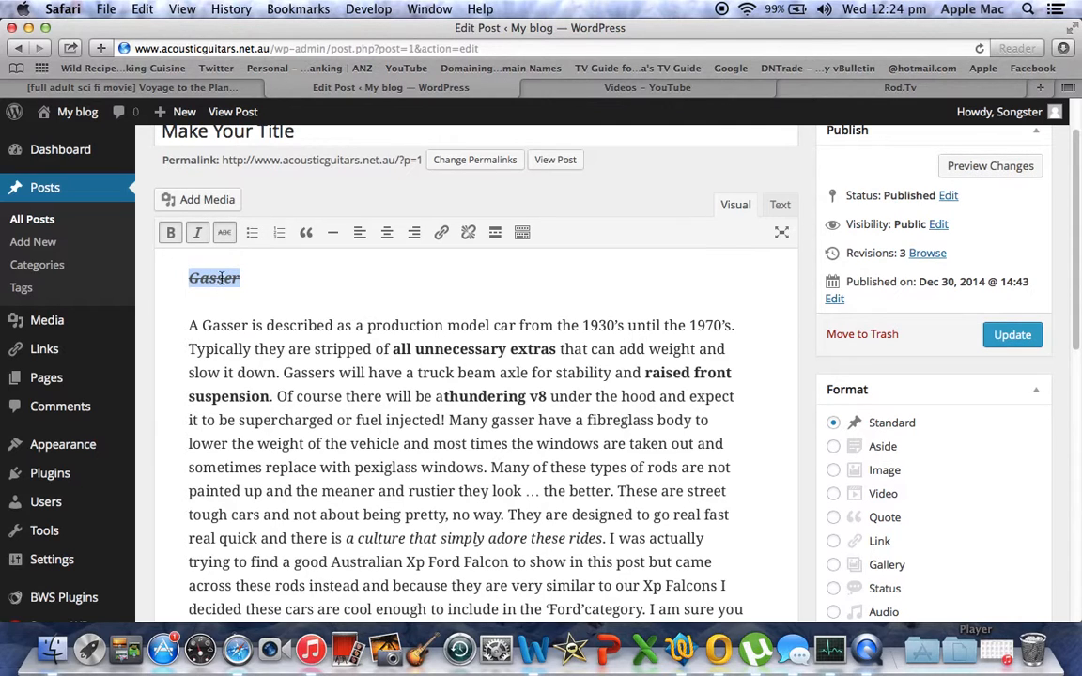
pyautogui.click(225, 234)
pyautogui.click(199, 234)
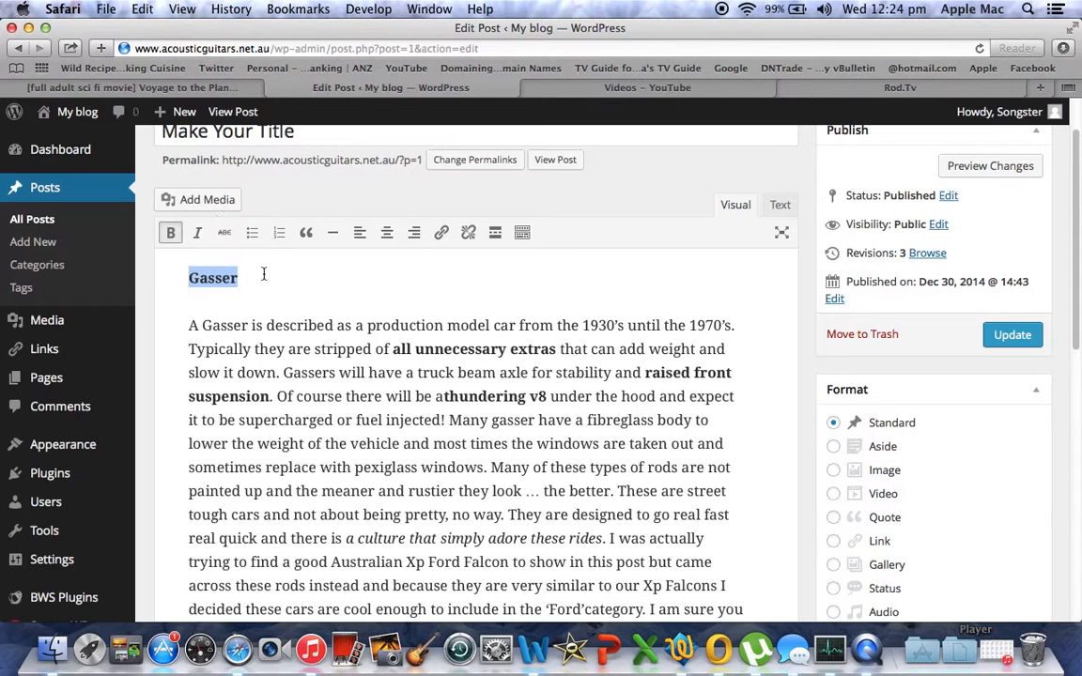
pyautogui.click(173, 234)
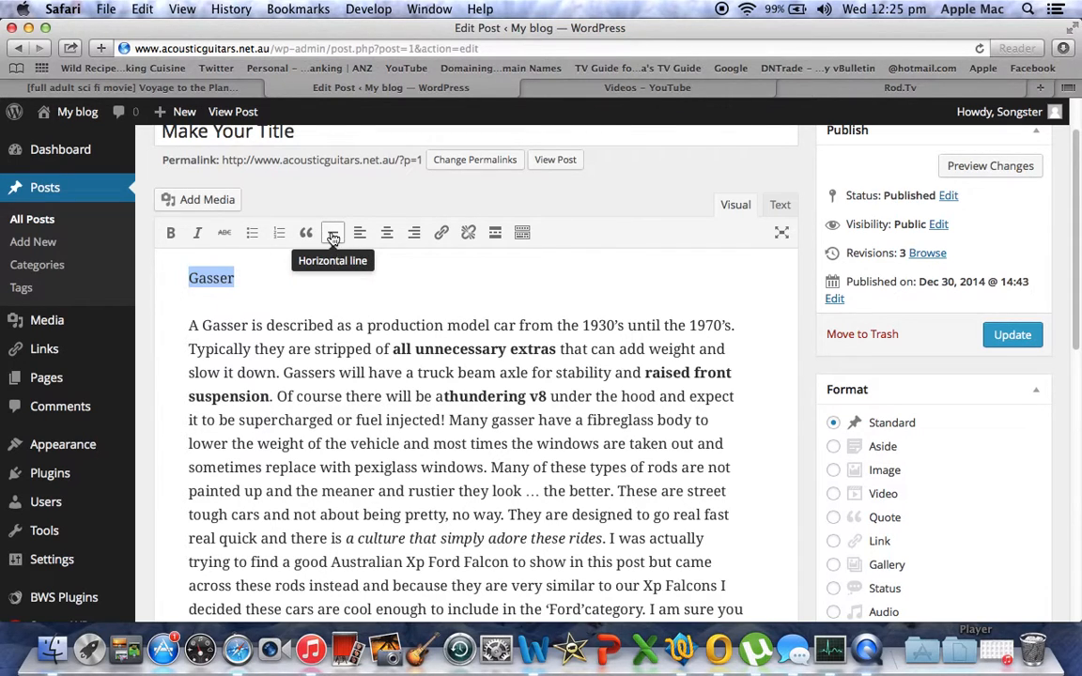
# Insert a horizontal line between the first long paragraph and the one beginning "It is a very mixed genre"
pyautogui.scroll(-5, 1076, 273)
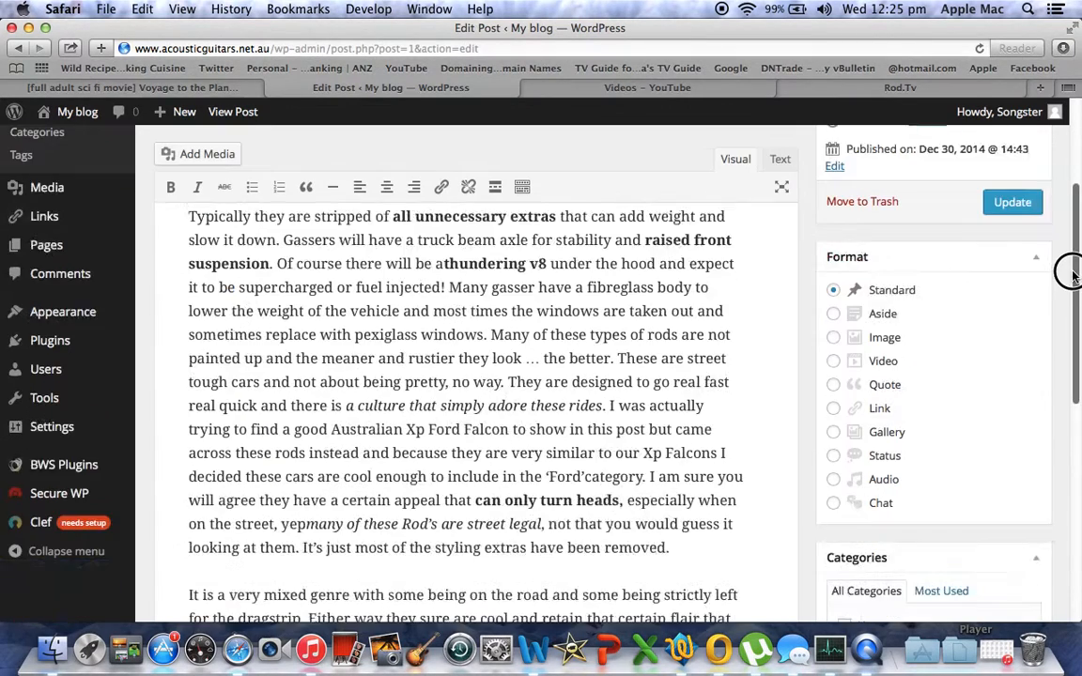
pyautogui.click(204, 512)
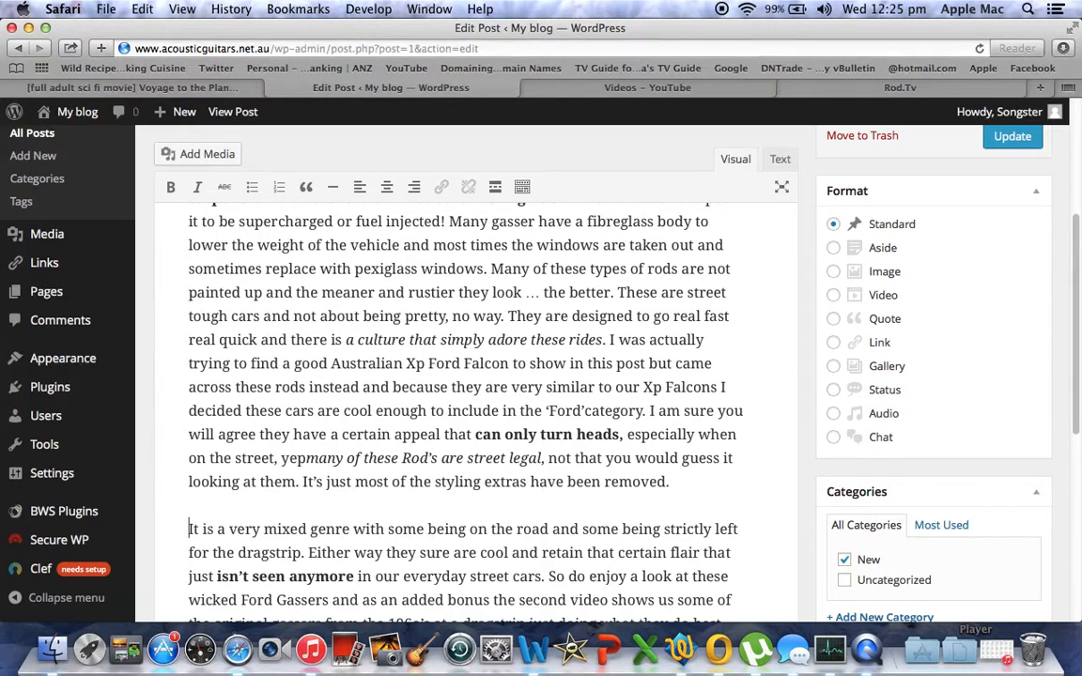
pyautogui.press('Return')
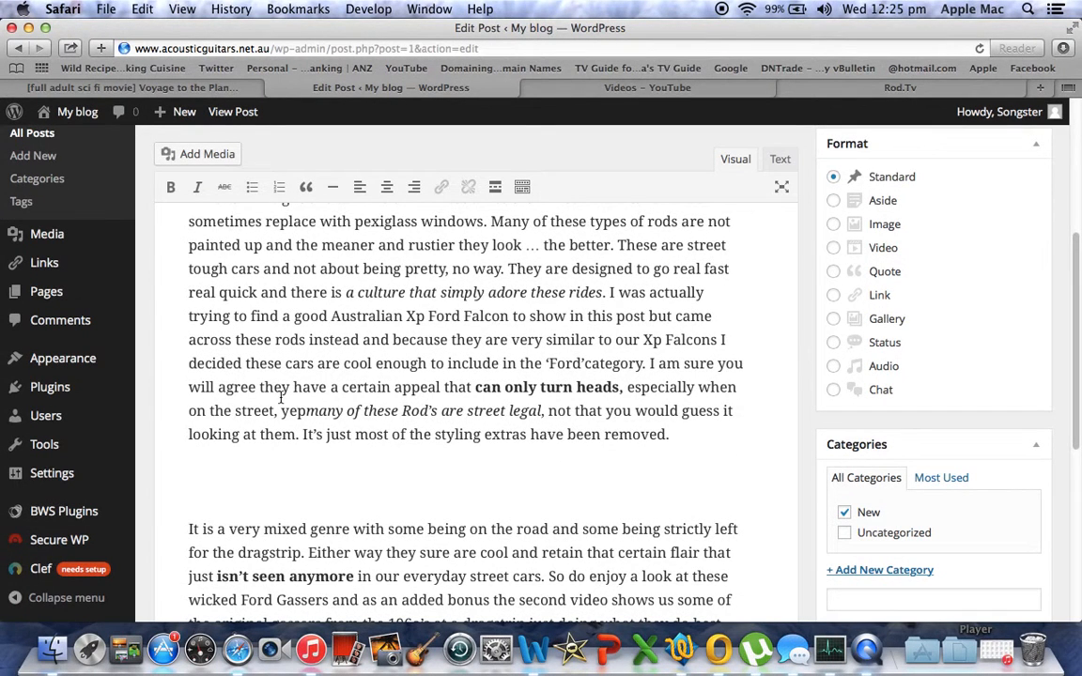
pyautogui.click(333, 187)
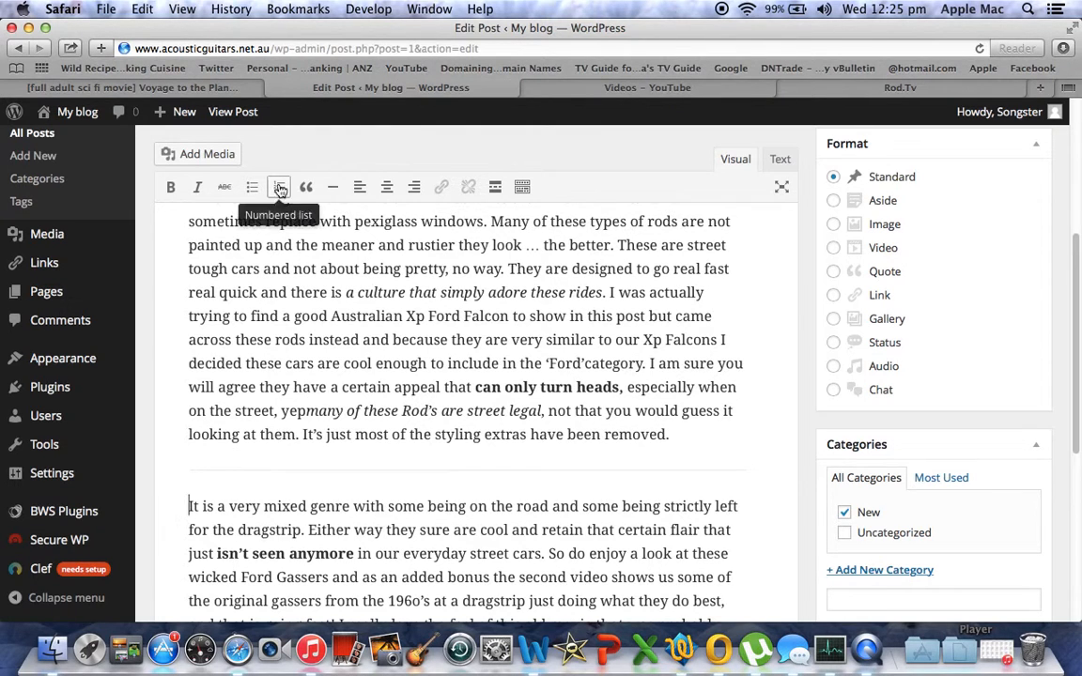
# Try centre and right alignment on the entire post body, and return it to left alignment
pyautogui.moveTo(1077, 356); pyautogui.dragTo(1070, 464)
pyautogui.moveTo(666, 451); pyautogui.dragTo(164, 336)
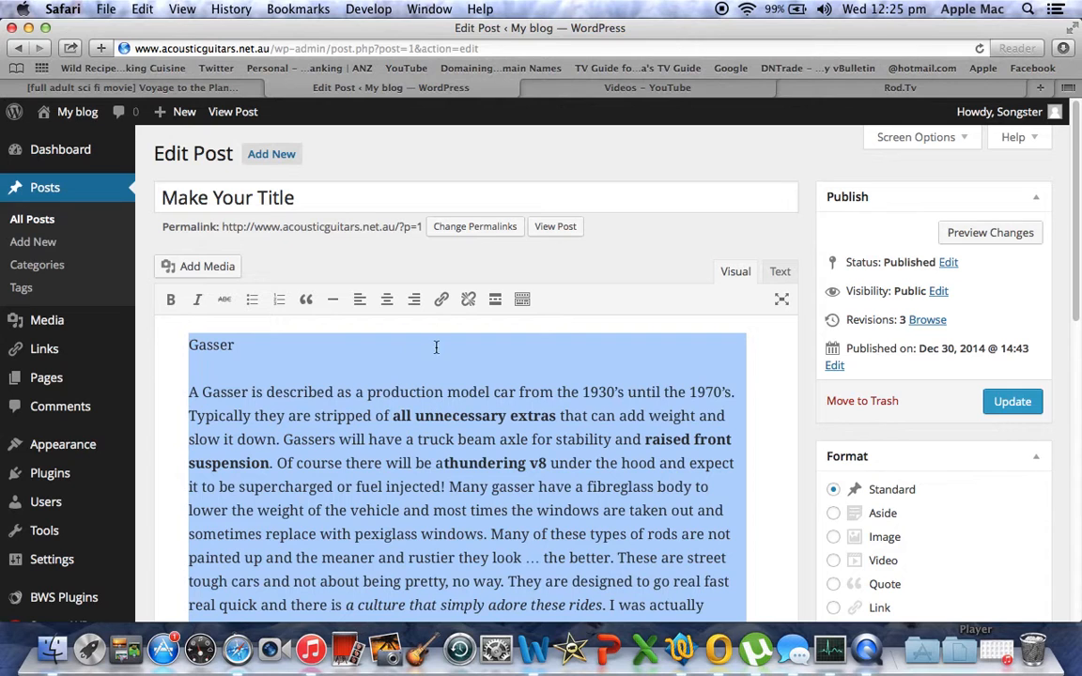
pyautogui.click(386, 298)
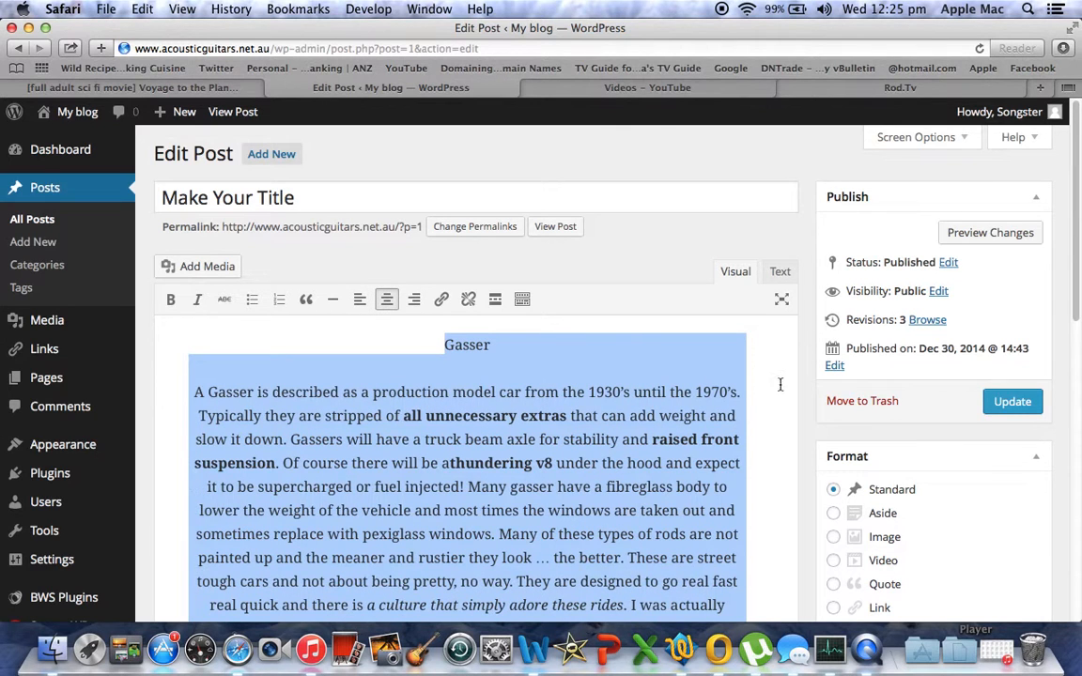
pyautogui.click(414, 299)
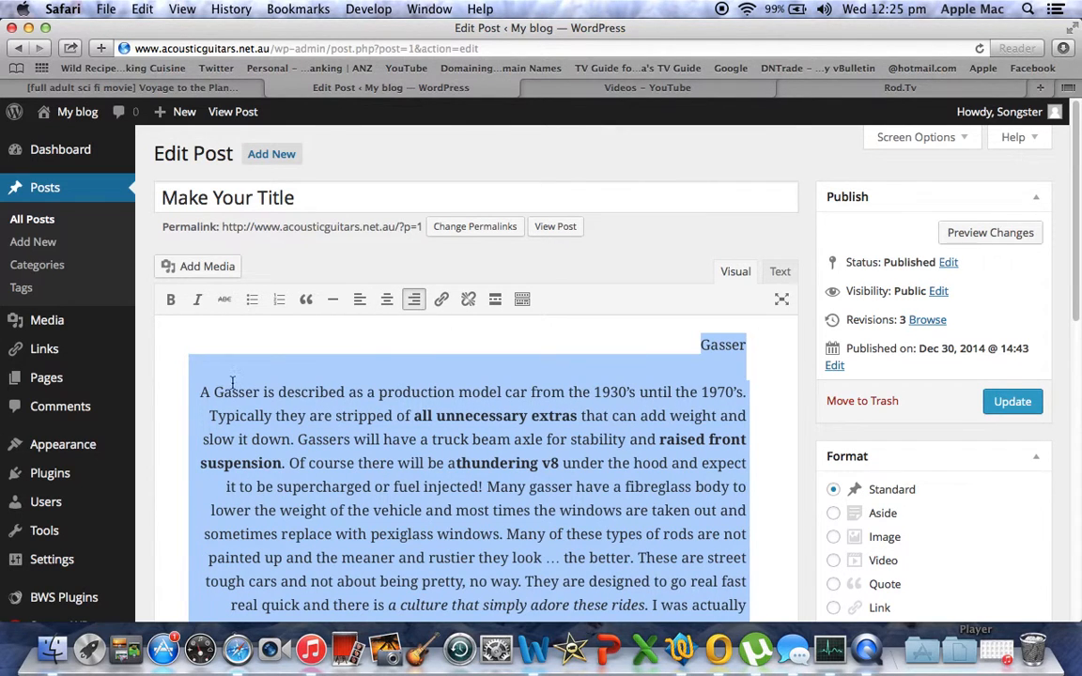
pyautogui.click(360, 298)
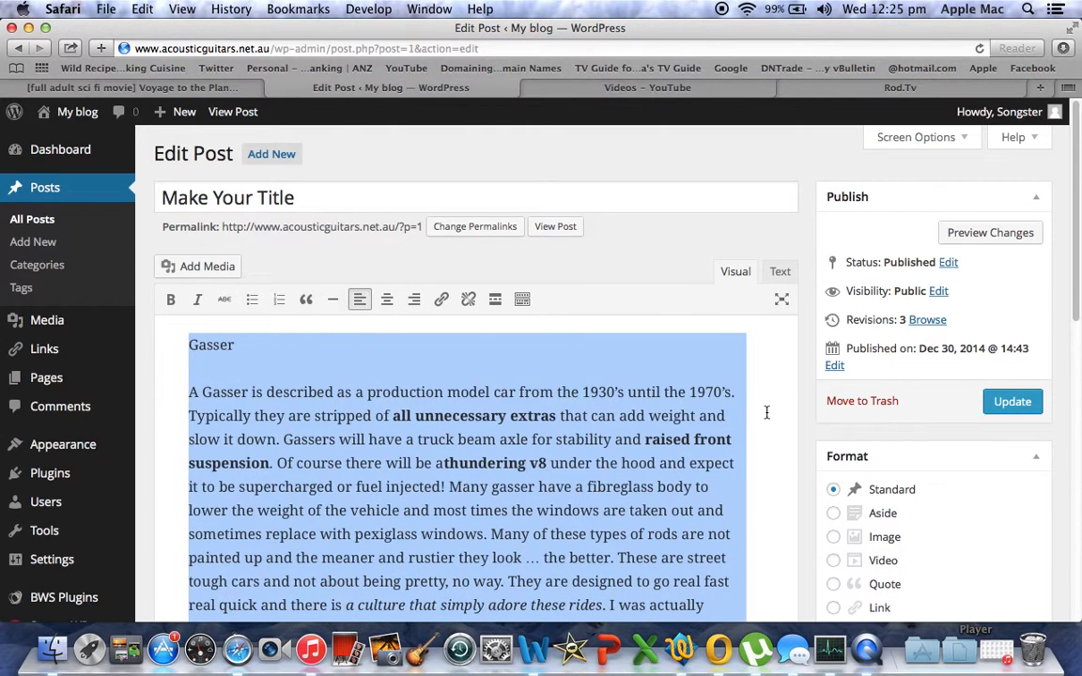
pyautogui.click(767, 413)
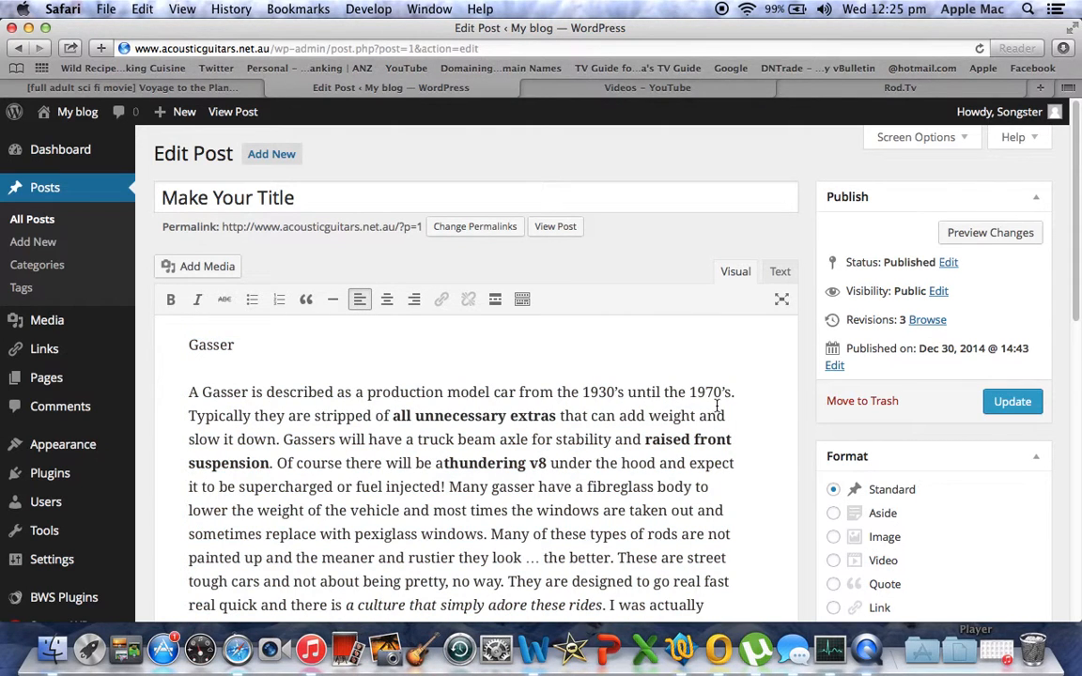
# Show the additional row of formatting tools and apply the Heading 2 style to the opening word "Gasser"
pyautogui.moveTo(1076, 310); pyautogui.dragTo(1070, 411)
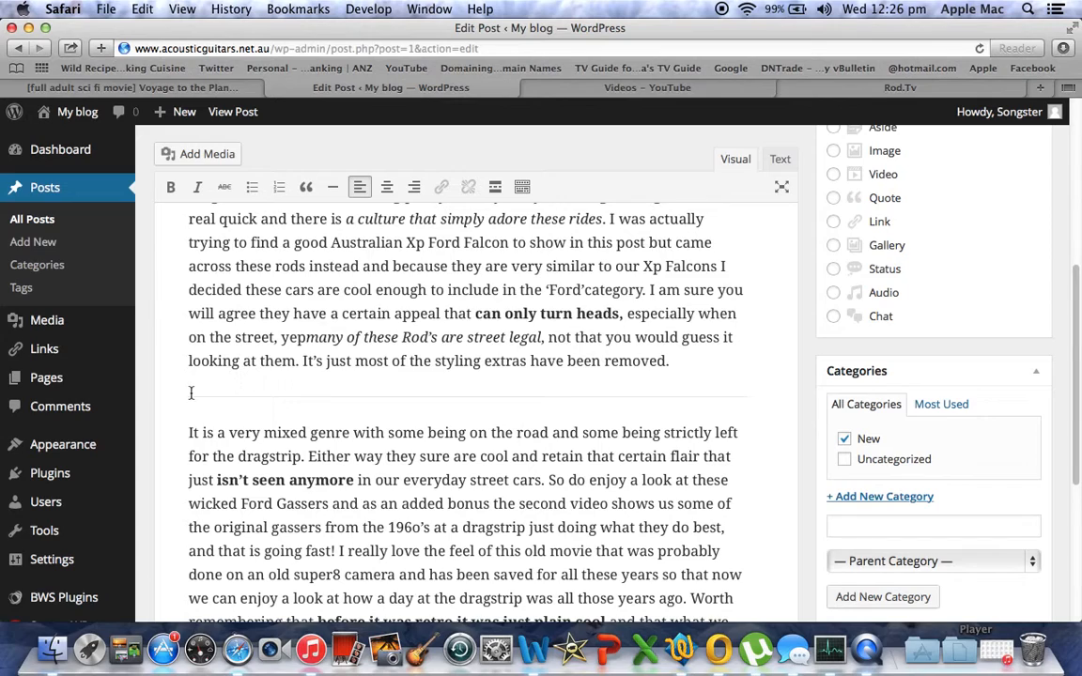
pyautogui.moveTo(1075, 315); pyautogui.dragTo(1067, 169)
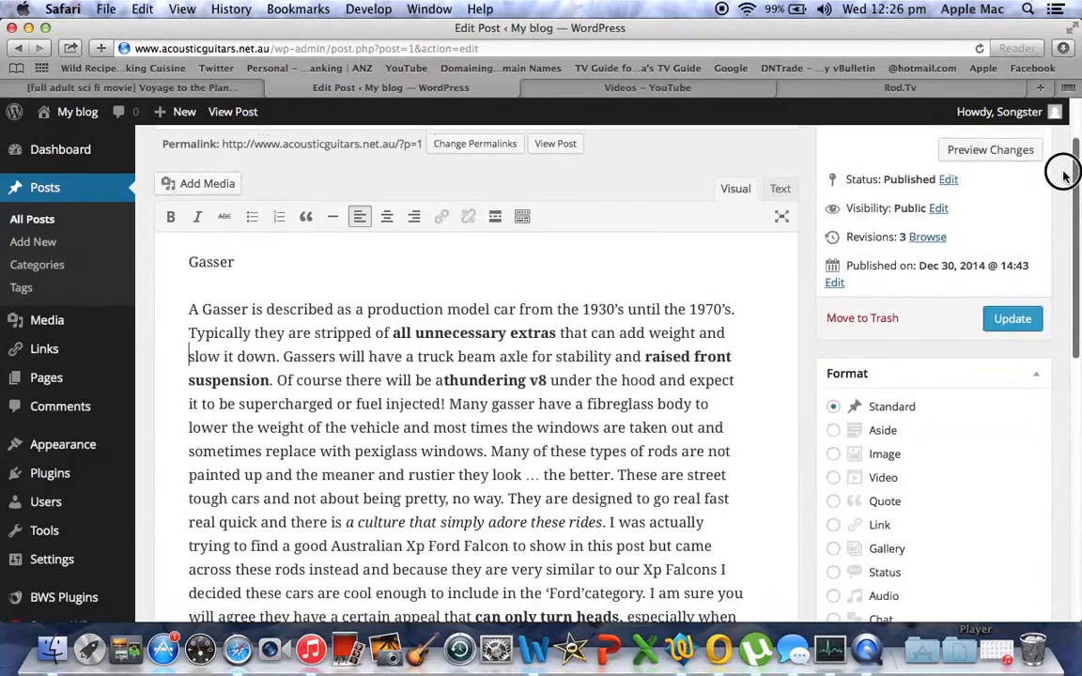
pyautogui.click(521, 218)
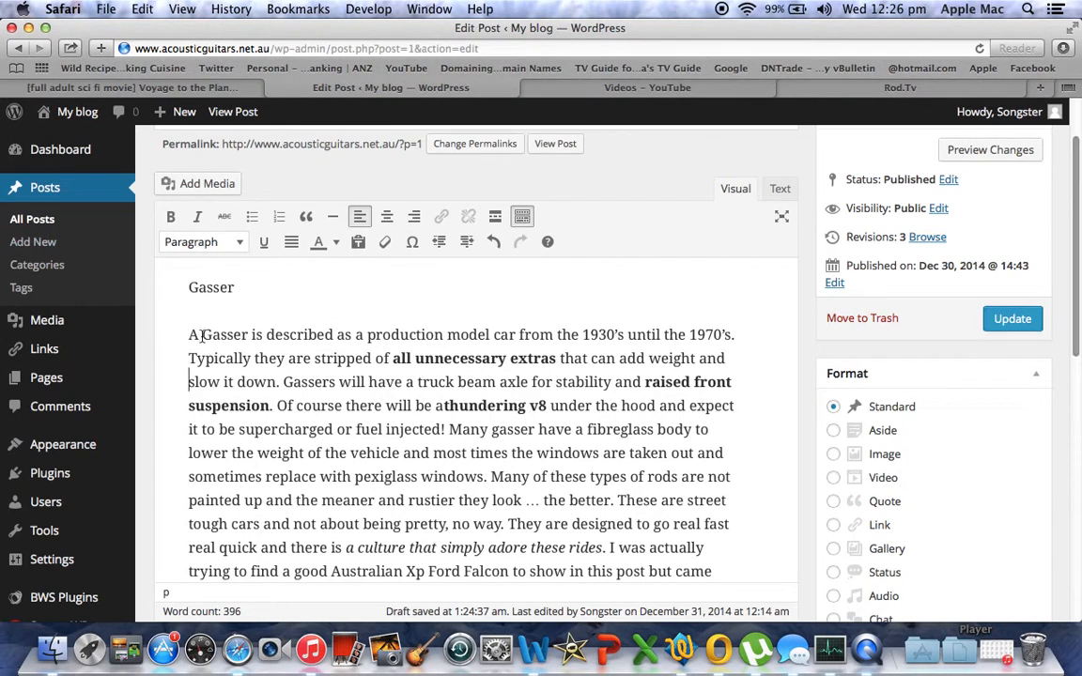
pyautogui.doubleClick(190, 287)
pyautogui.moveTo(192, 287); pyautogui.dragTo(179, 285)
pyautogui.click(242, 244)
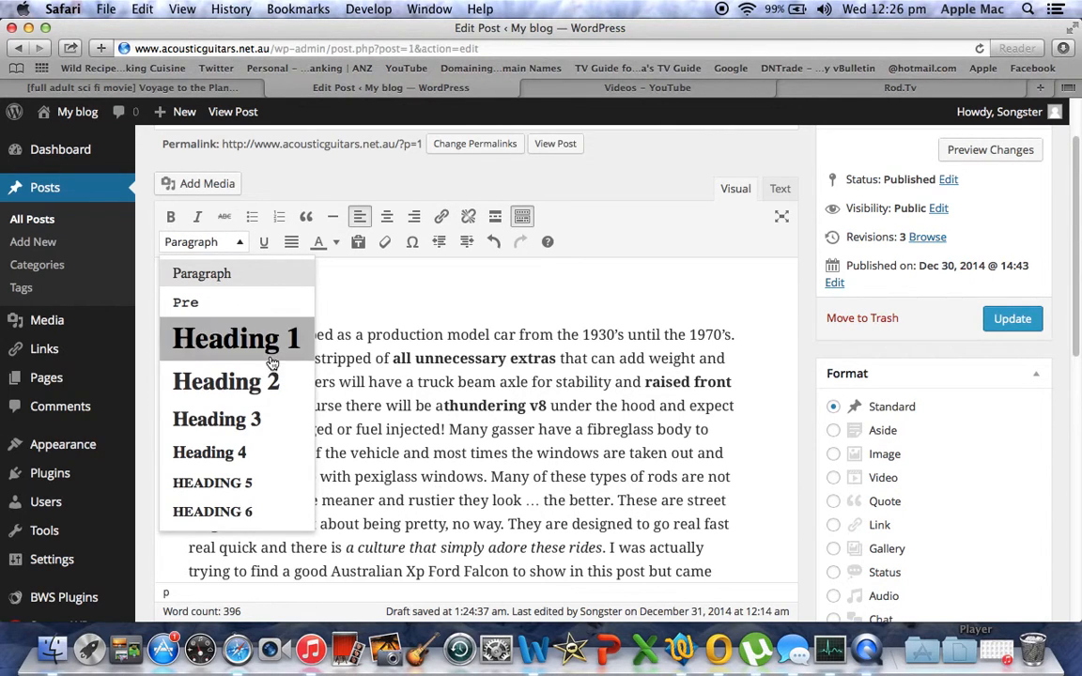
pyautogui.click(205, 385)
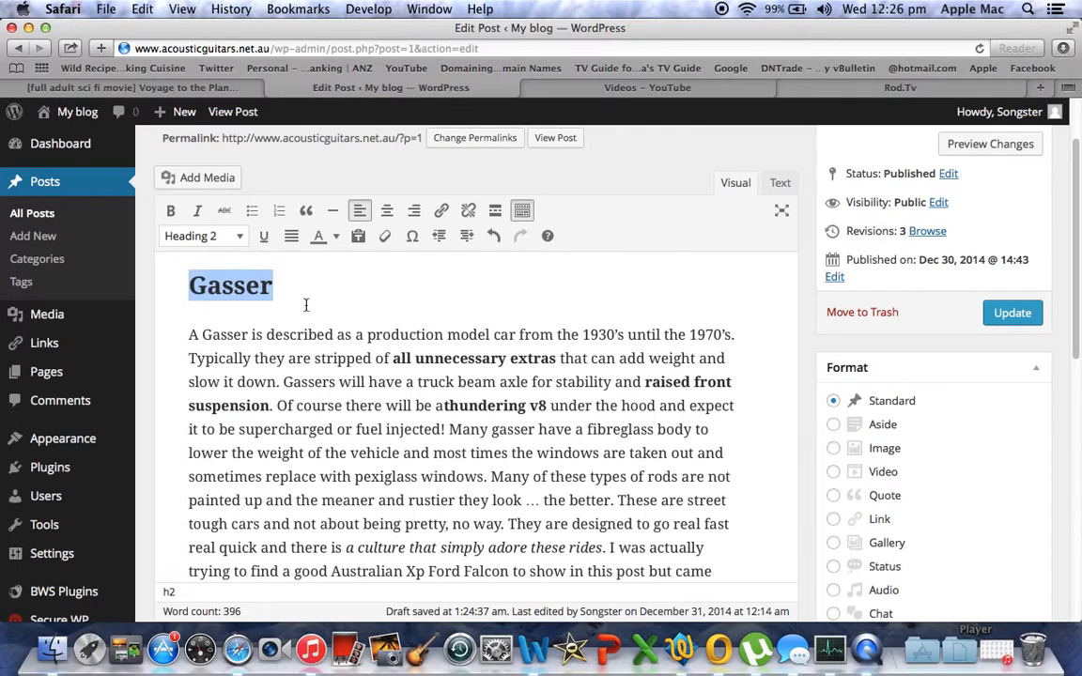
# Try the Heading 1 style on the word "Gasser", and return it to Heading 2
pyautogui.click(300, 291)
pyautogui.click(237, 235)
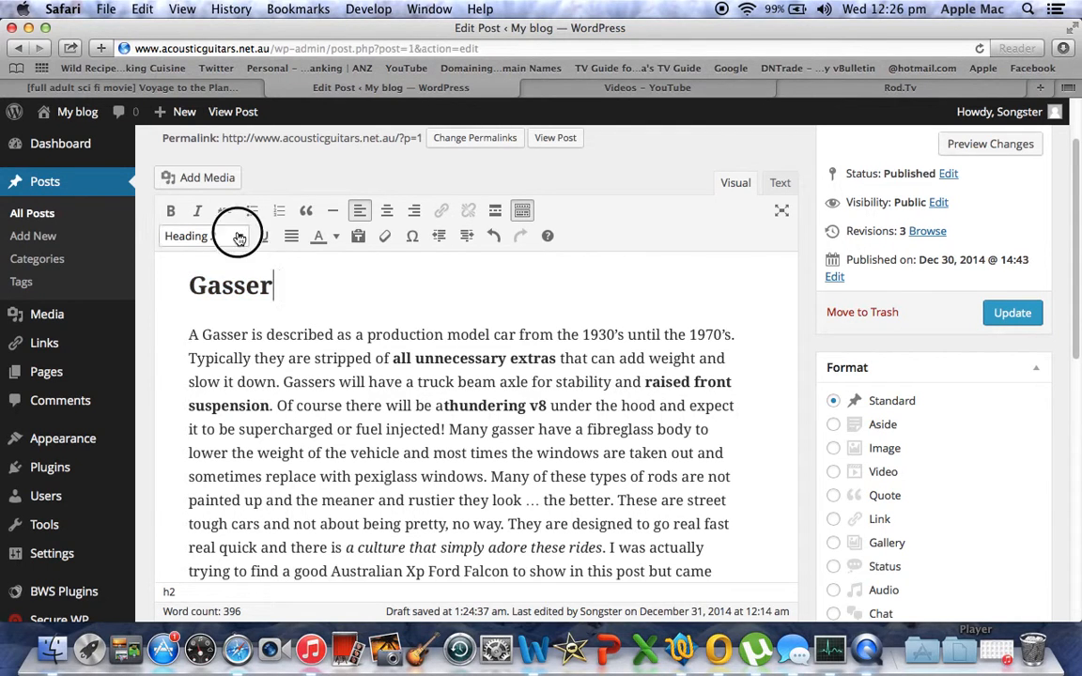
pyautogui.click(212, 332)
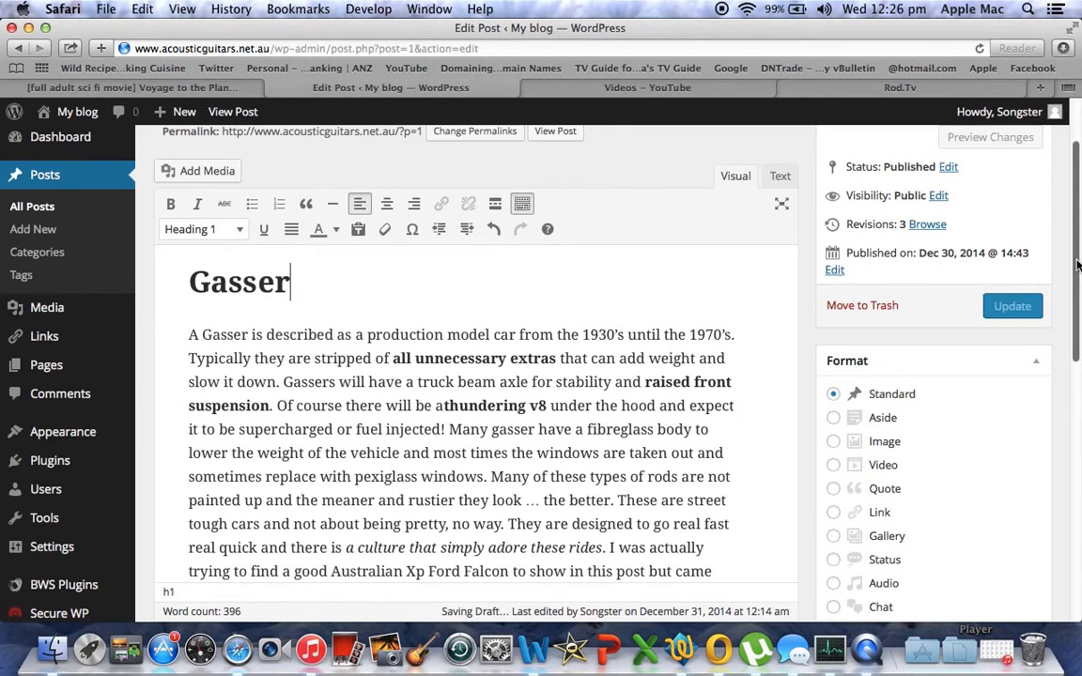
pyautogui.scroll(3, 1061, 196)
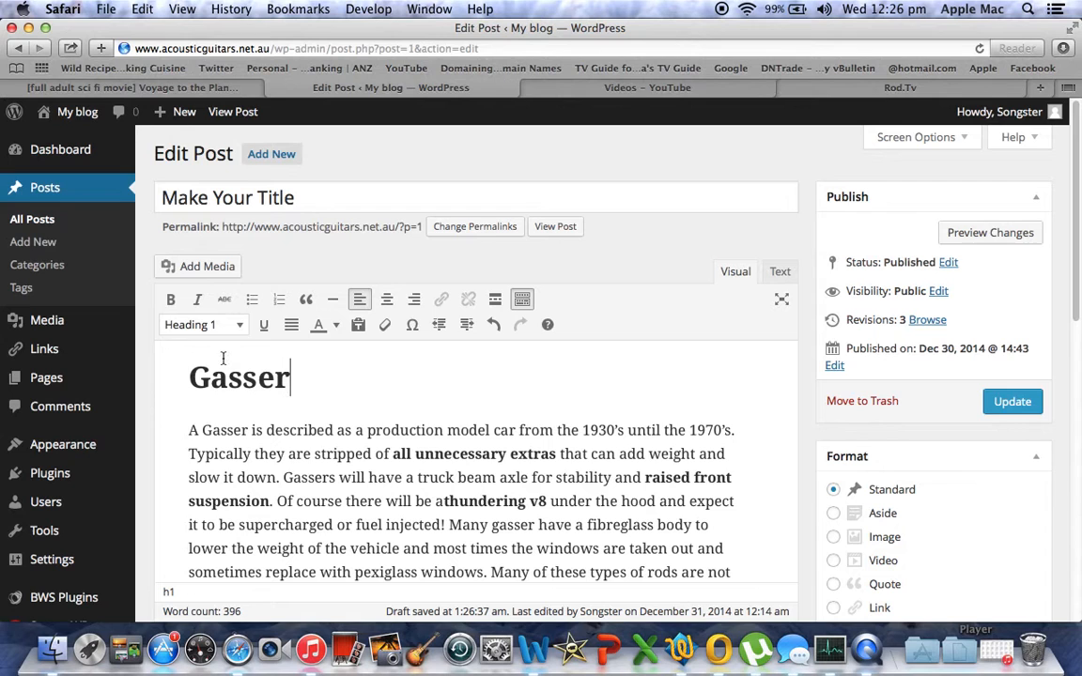
pyautogui.click(242, 328)
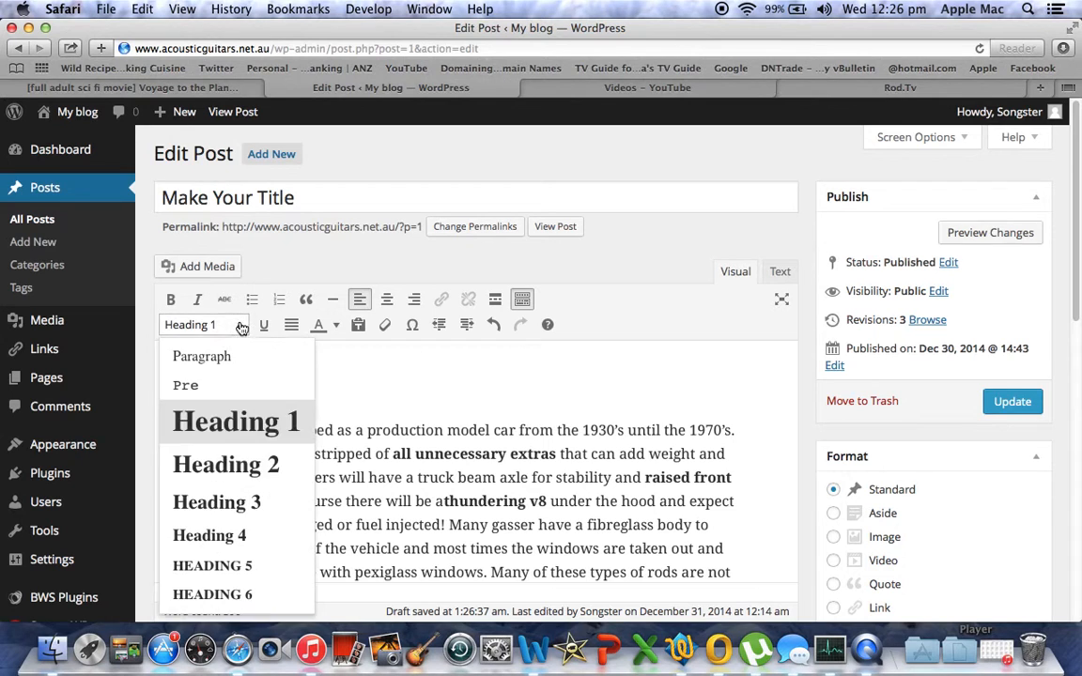
pyautogui.click(198, 467)
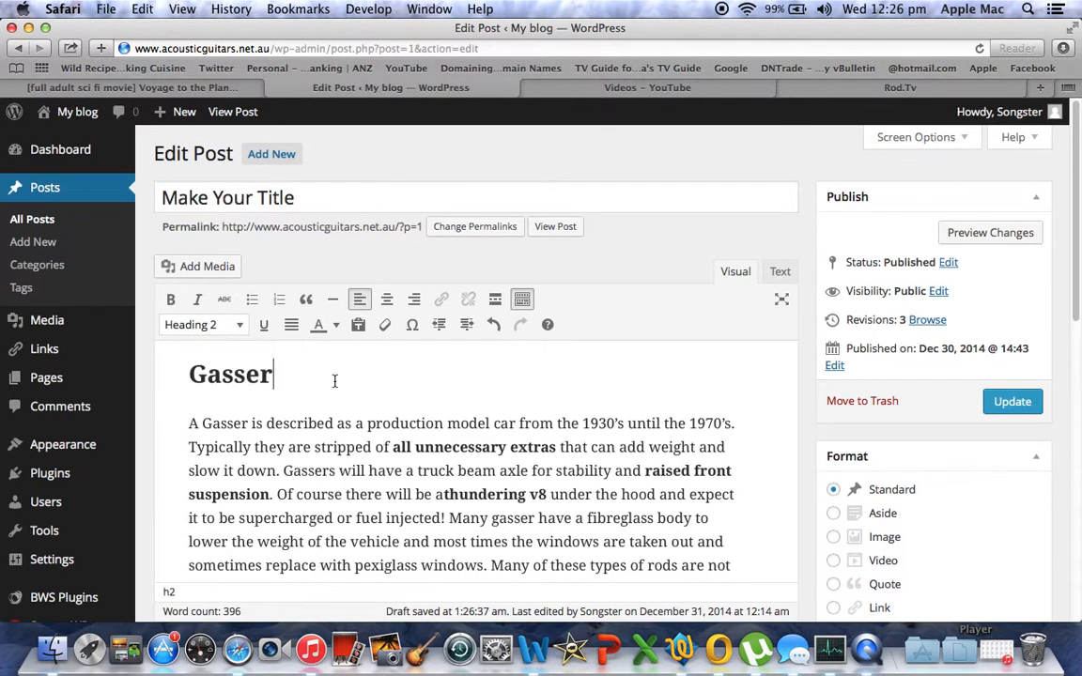
# Centre the "Gasser" heading above the body text
pyautogui.moveTo(278, 375); pyautogui.dragTo(182, 373)
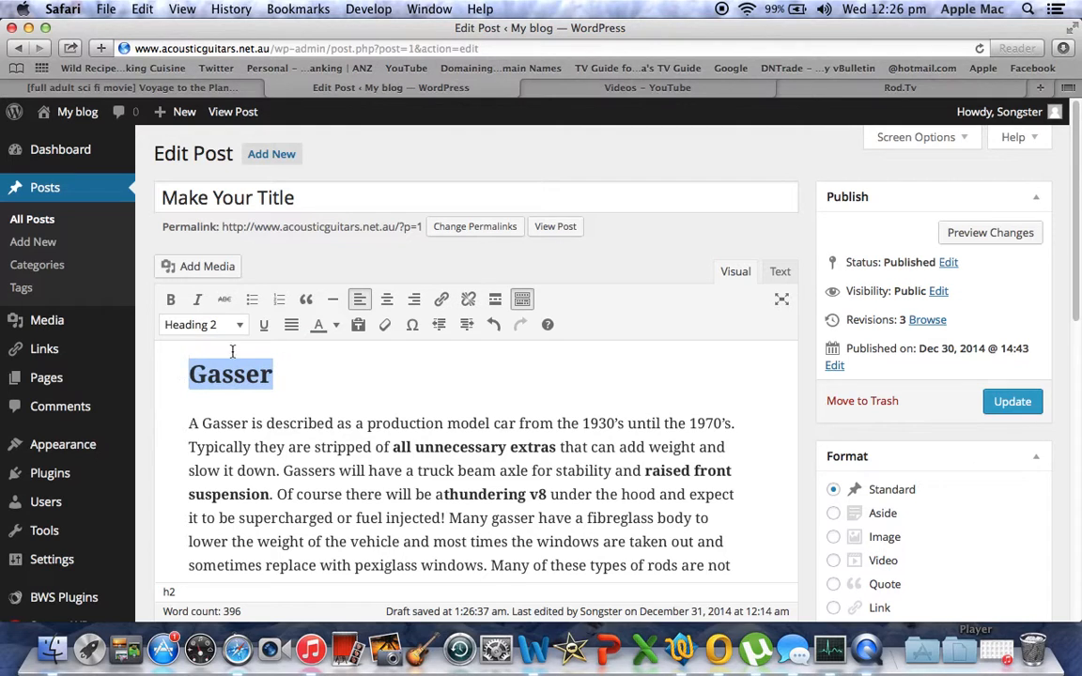
pyautogui.click(387, 299)
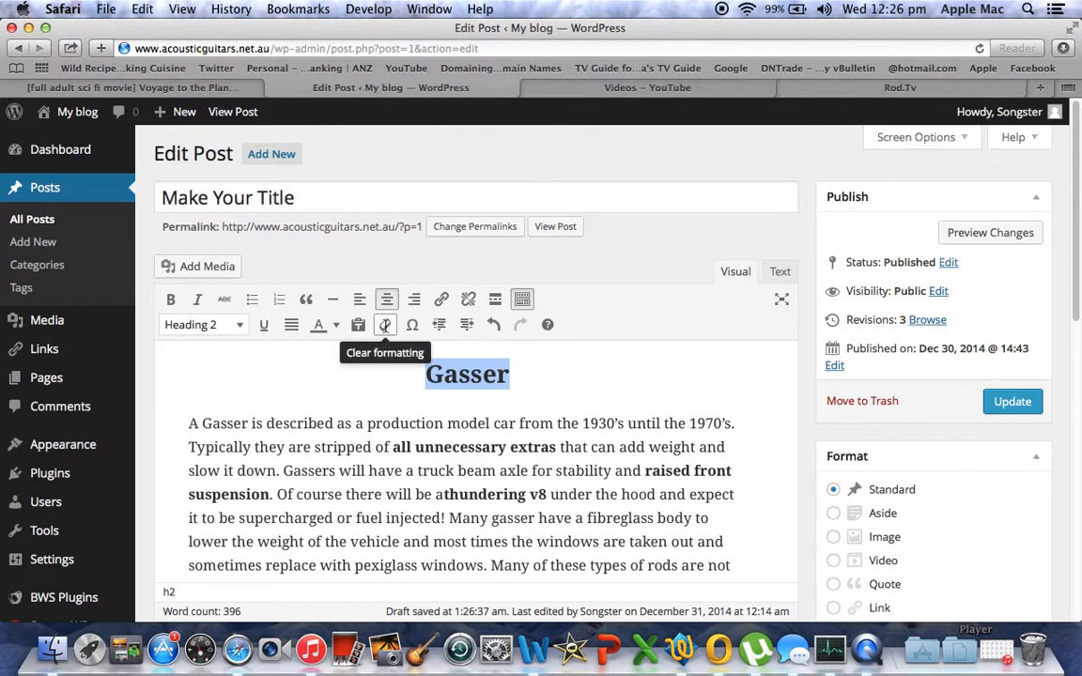
pyautogui.click(681, 370)
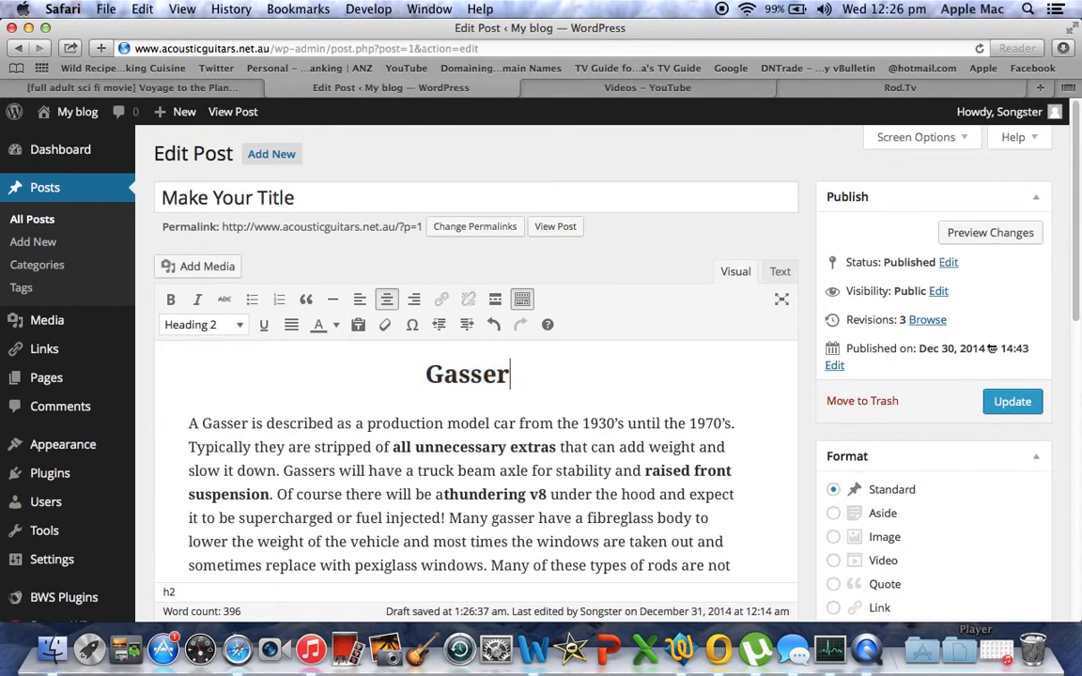
# Justify all of the post's body text below the "Gasser" heading
pyautogui.click(1077, 222)
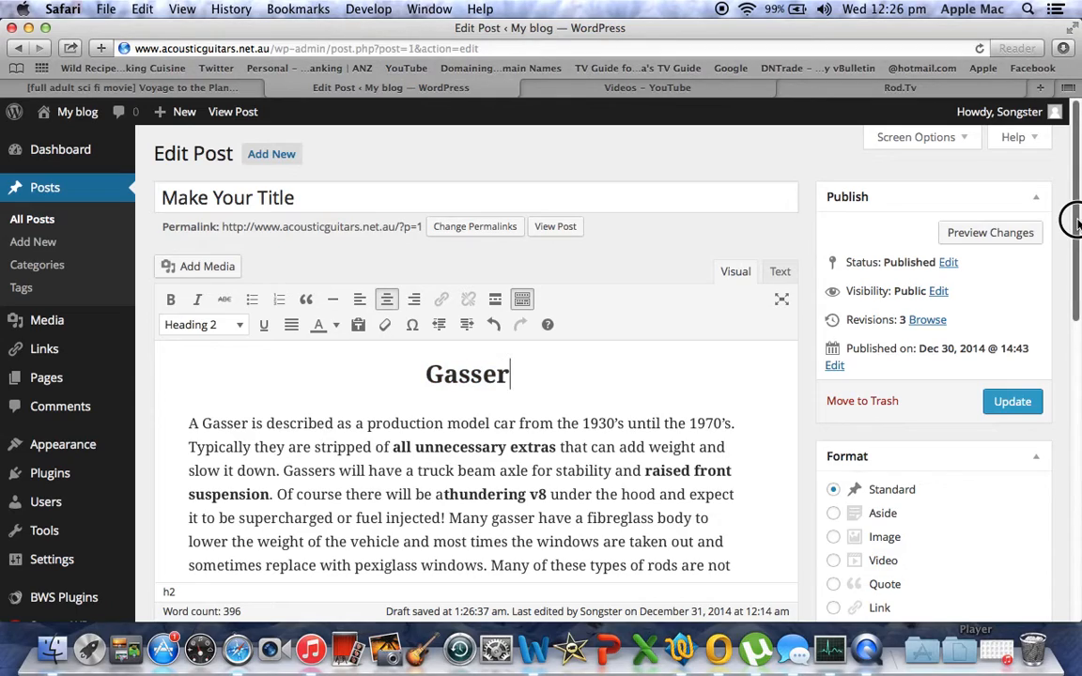
pyautogui.moveTo(1077, 222); pyautogui.dragTo(1070, 459)
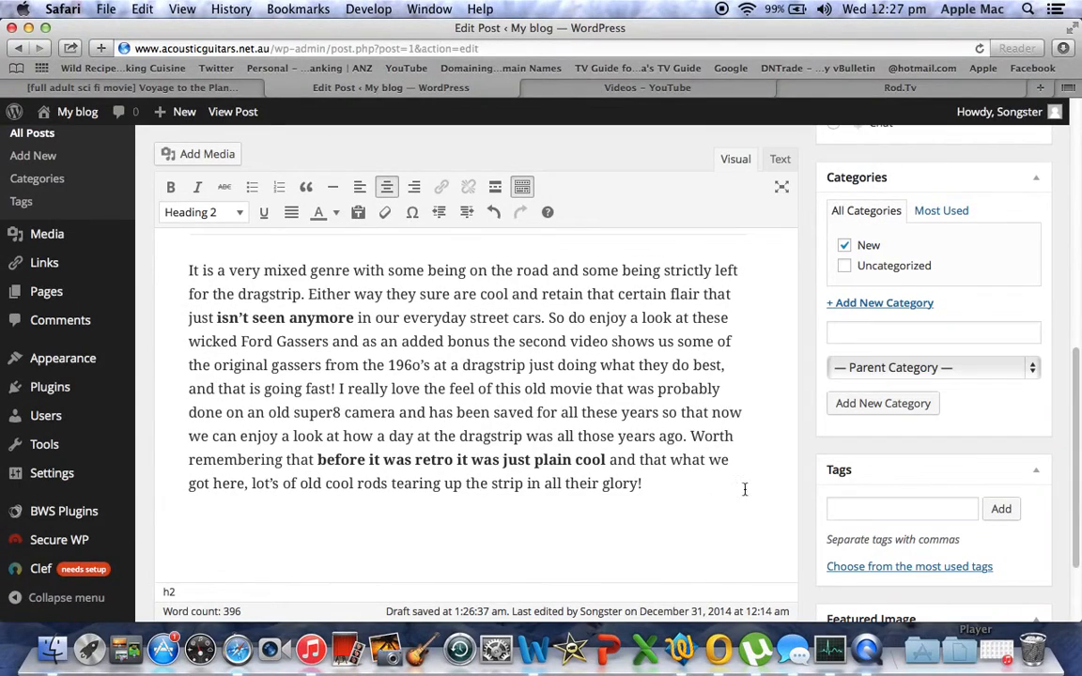
pyautogui.moveTo(646, 485); pyautogui.dragTo(233, 407)
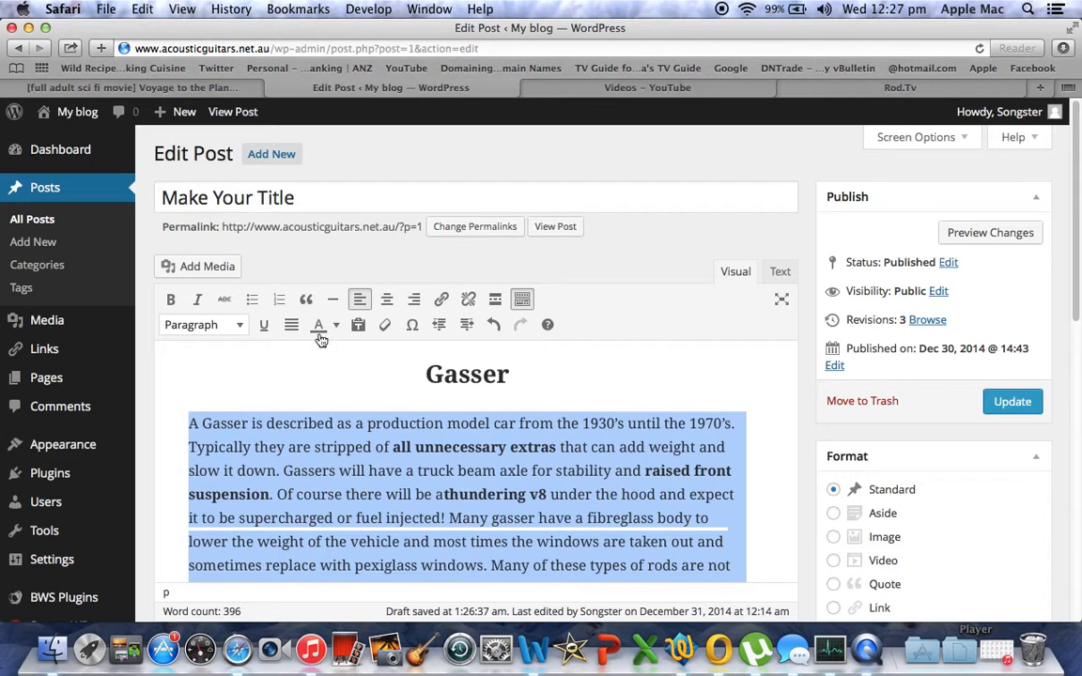
pyautogui.click(292, 325)
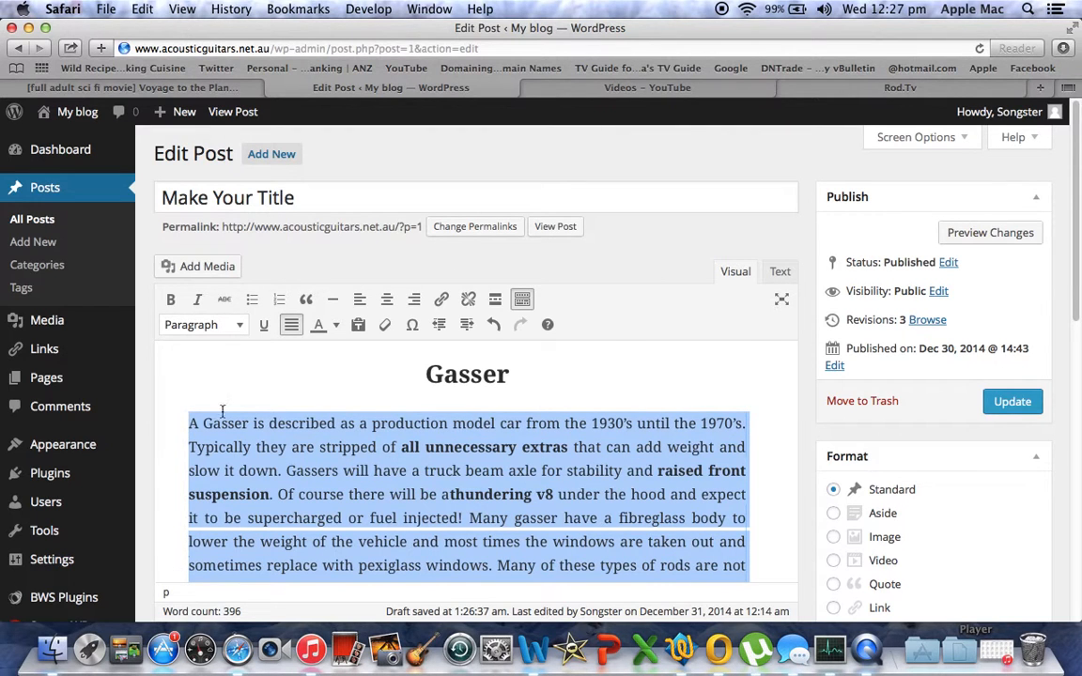
pyautogui.click(751, 364)
# Delete the horizontal line between the two body paragraphs
pyautogui.moveTo(1078, 262); pyautogui.dragTo(1058, 386)
pyautogui.click(756, 512)
pyautogui.press('BackSpace')
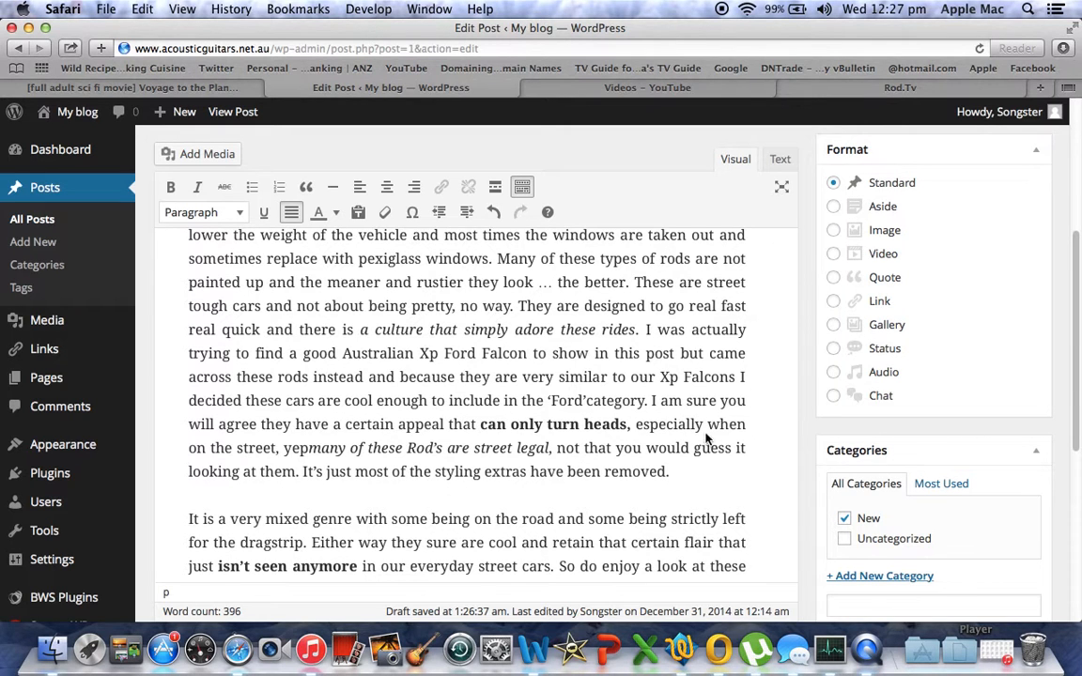
# Try removing the bold format from "all unnecessary extras" in the first paragraph, and make it bold again
pyautogui.moveTo(1070, 342); pyautogui.dragTo(1074, 243)
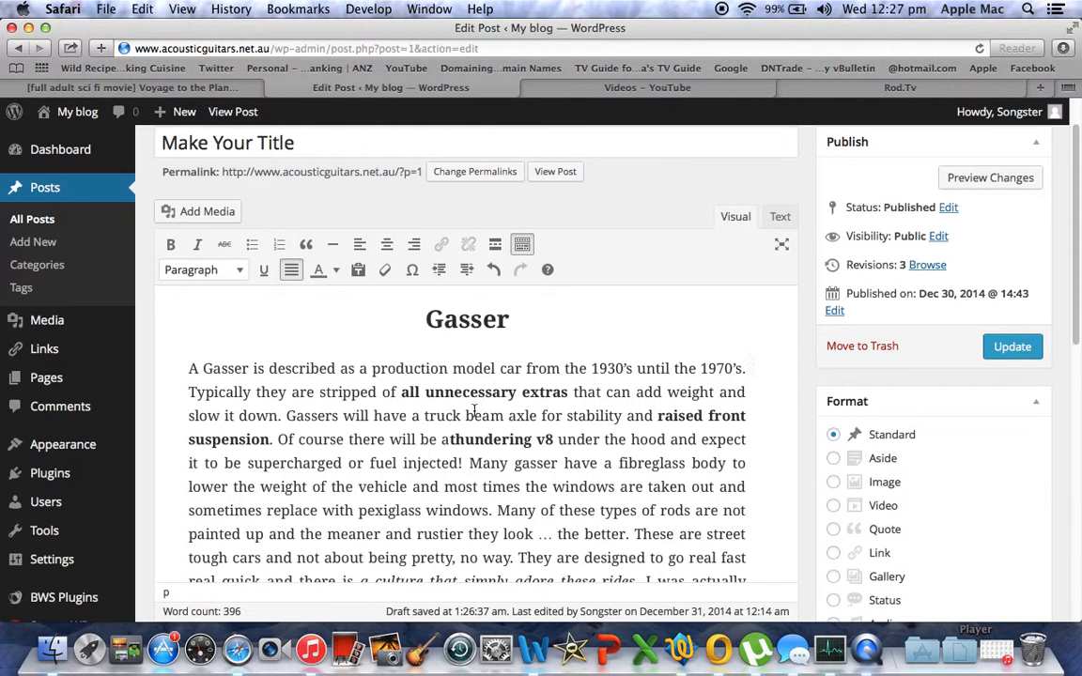
pyautogui.moveTo(569, 393); pyautogui.dragTo(400, 391)
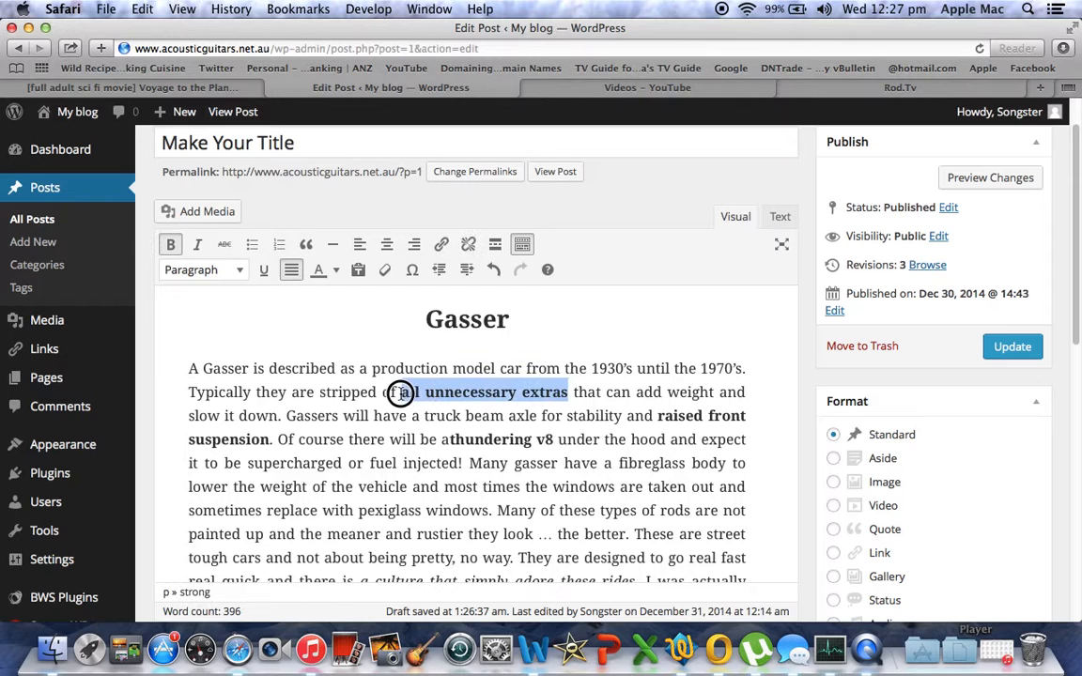
pyautogui.click(165, 245)
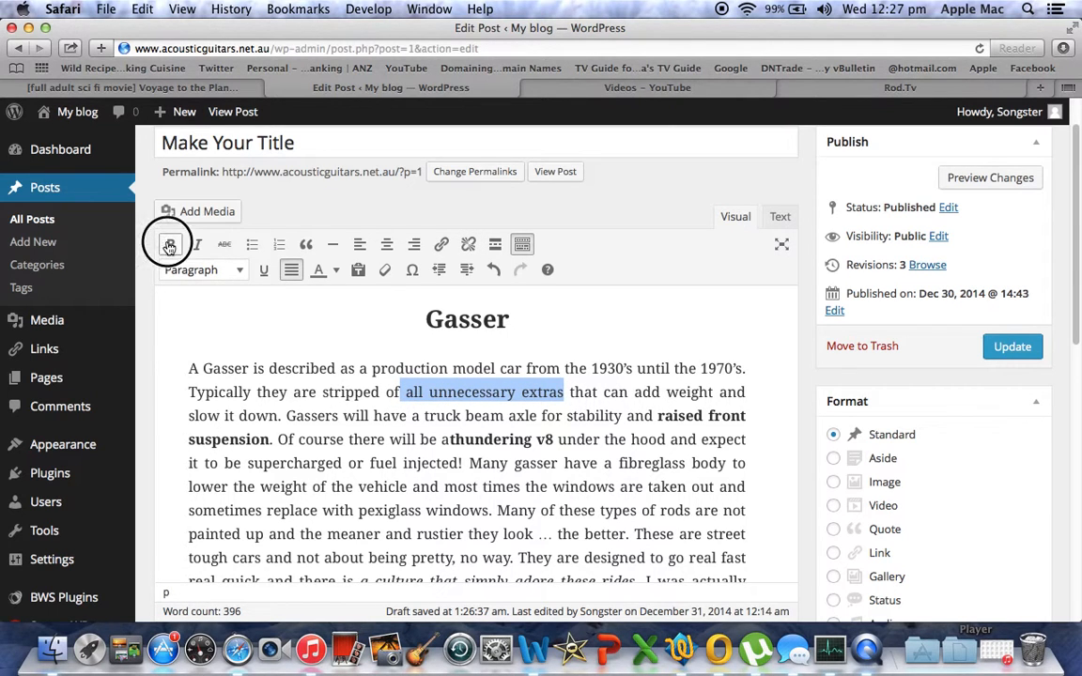
pyautogui.click(169, 244)
pyautogui.click(504, 320)
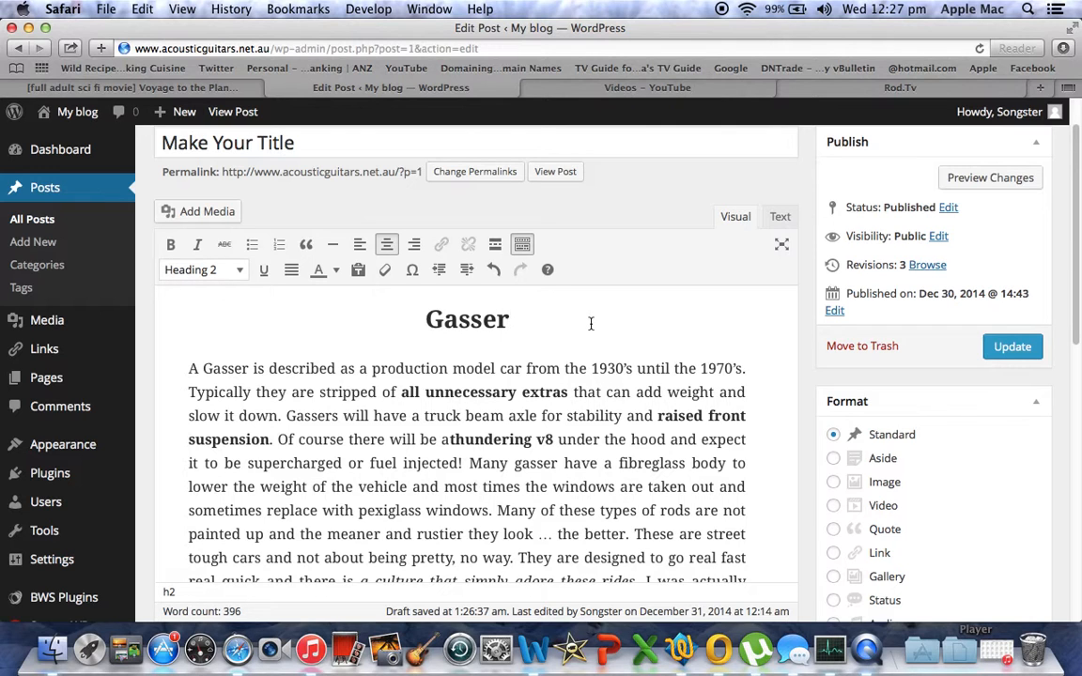
# Set the text colour of "A Gasser is described" at the start of the first paragraph to plum
pyautogui.moveTo(335, 368); pyautogui.dragTo(179, 368)
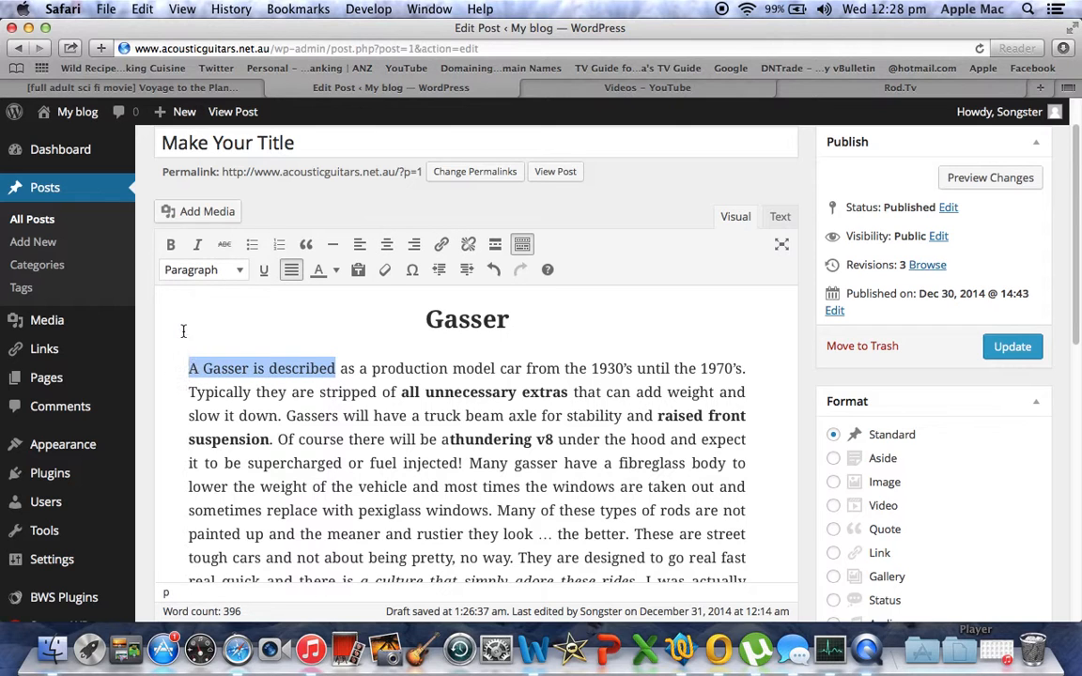
pyautogui.click(336, 270)
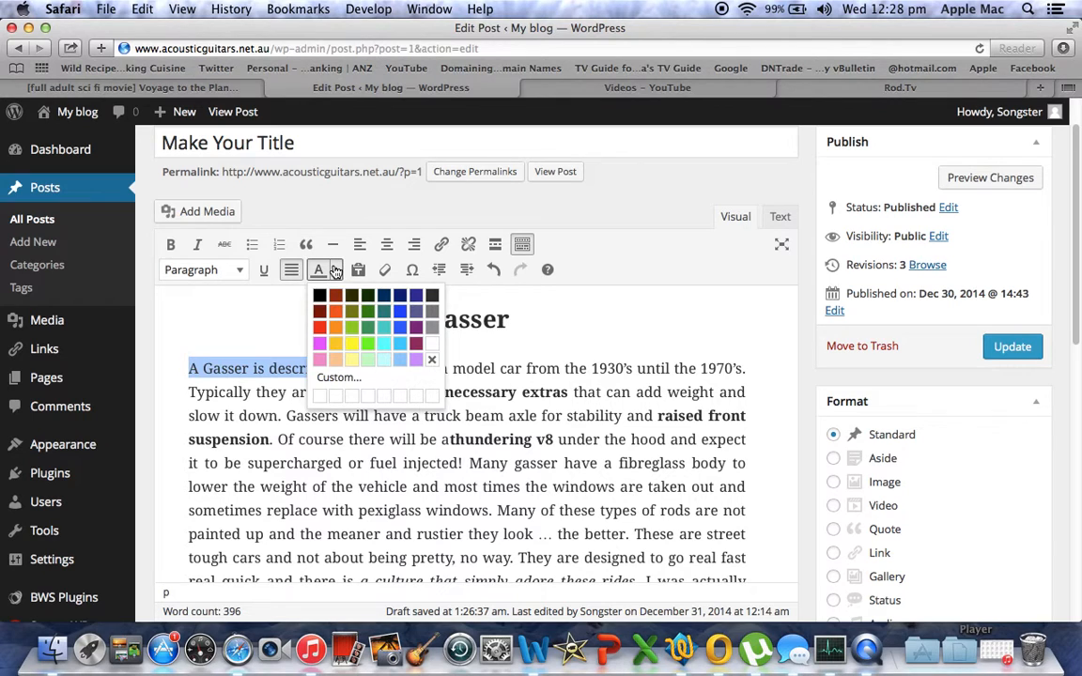
pyautogui.click(416, 344)
pyautogui.click(361, 349)
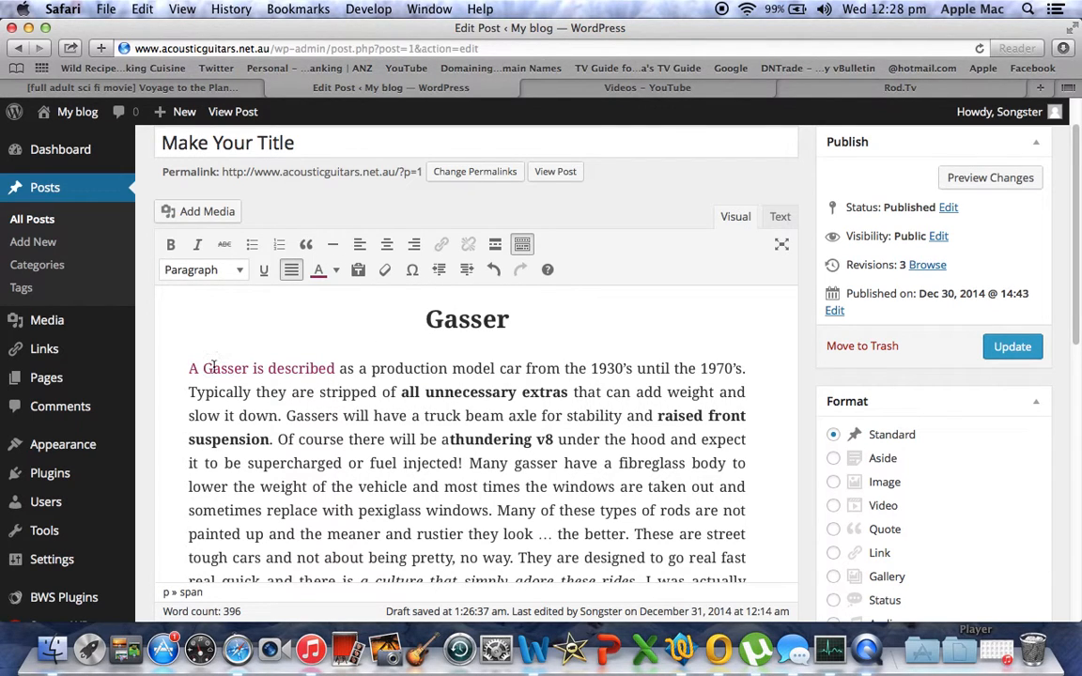
# Set the text colour of "A Gasser is described" at the start of the first paragraph to red
pyautogui.moveTo(335, 367); pyautogui.dragTo(180, 367)
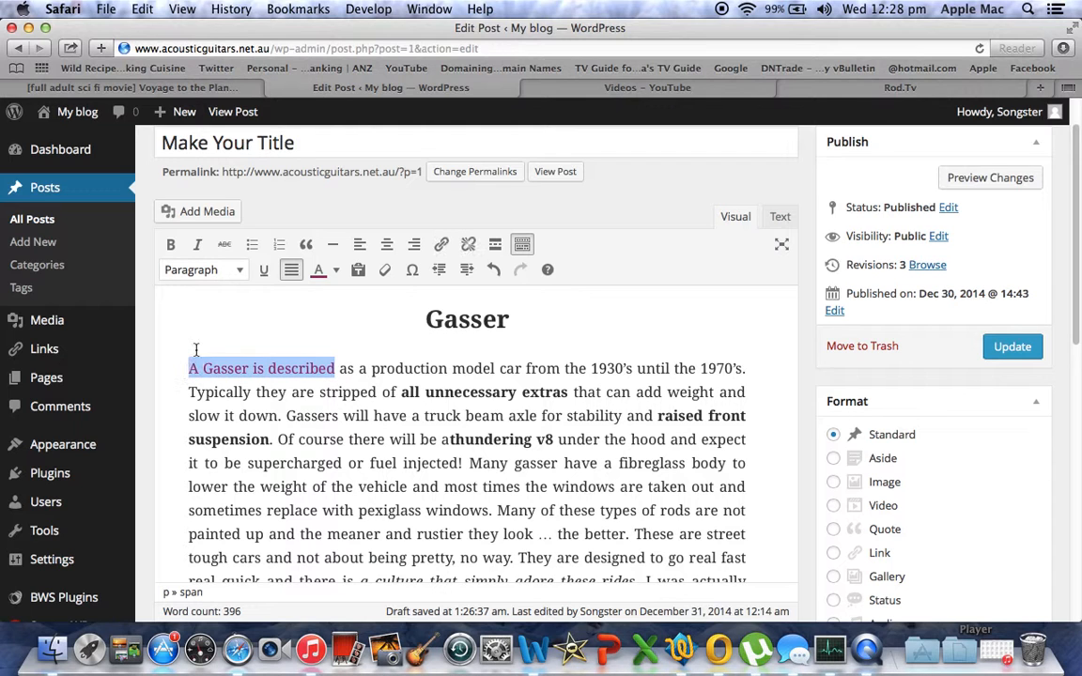
pyautogui.click(340, 275)
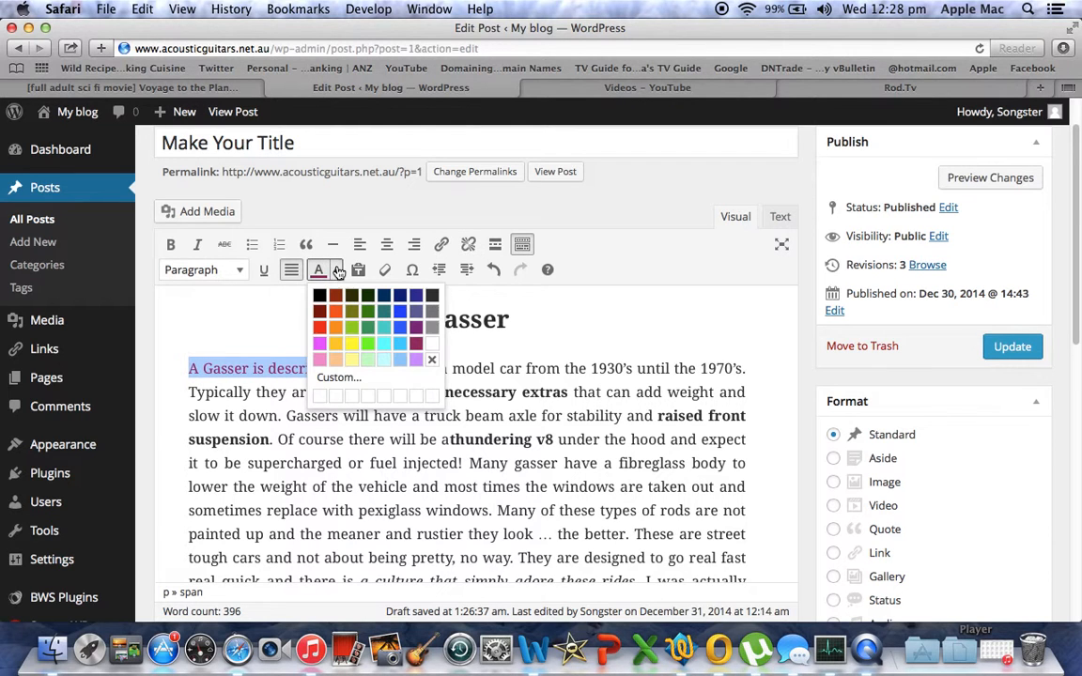
pyautogui.click(320, 333)
pyautogui.click(351, 336)
pyautogui.click(190, 368)
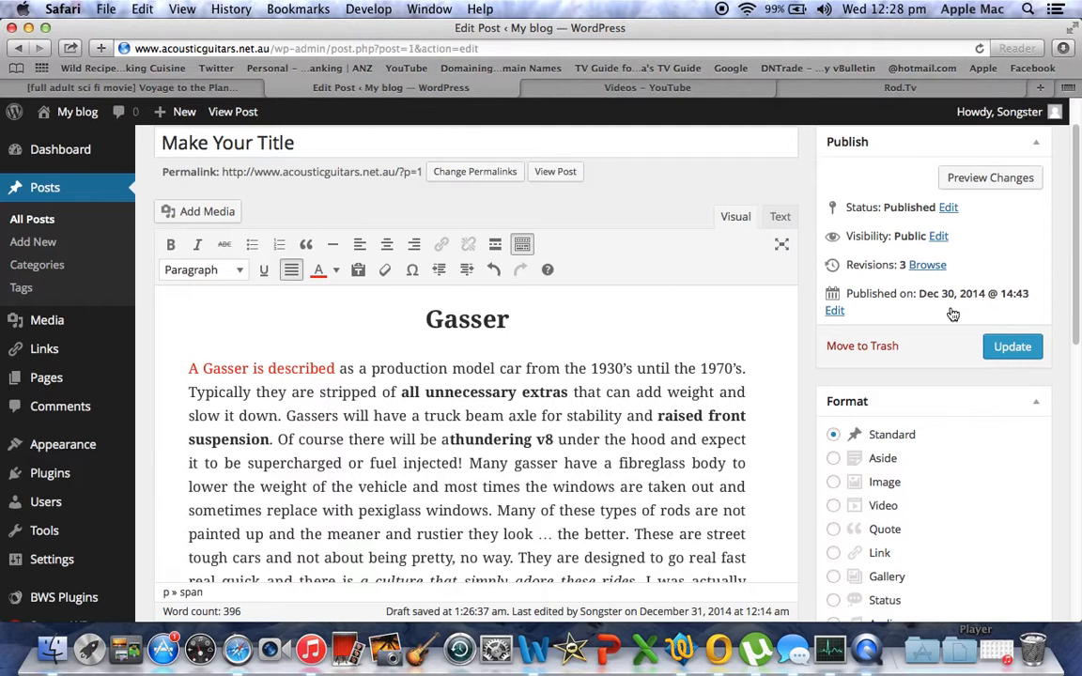
# Add the text "Website Example" on a new line below the last body paragraph
pyautogui.moveTo(1076, 220); pyautogui.dragTo(1076, 449)
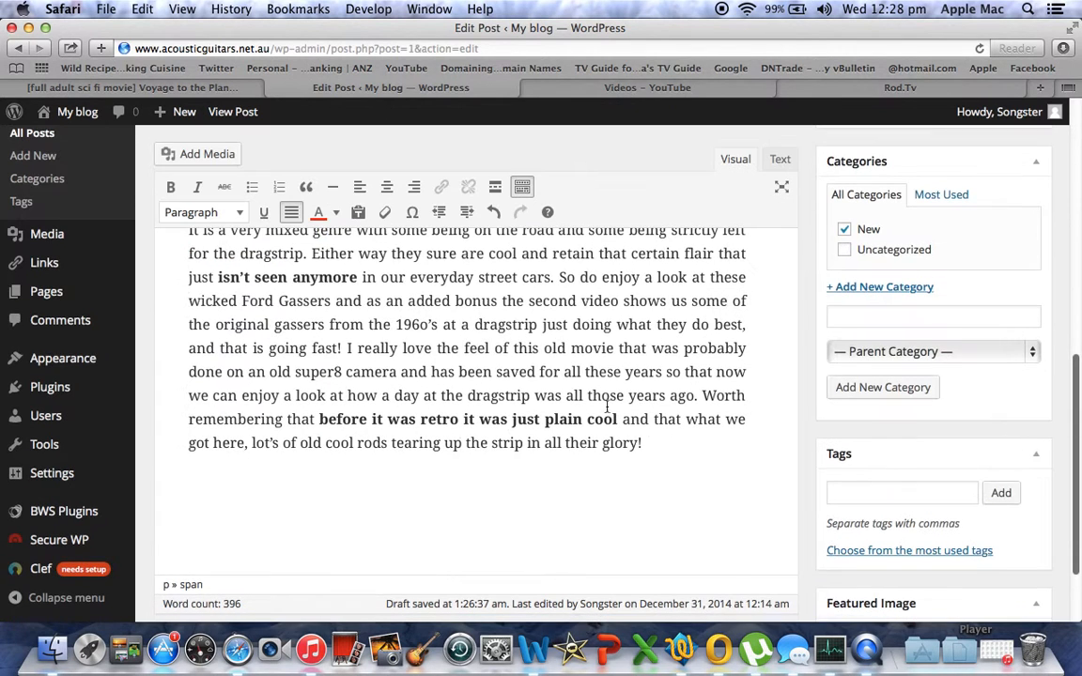
pyautogui.scroll(-2, 630, 461)
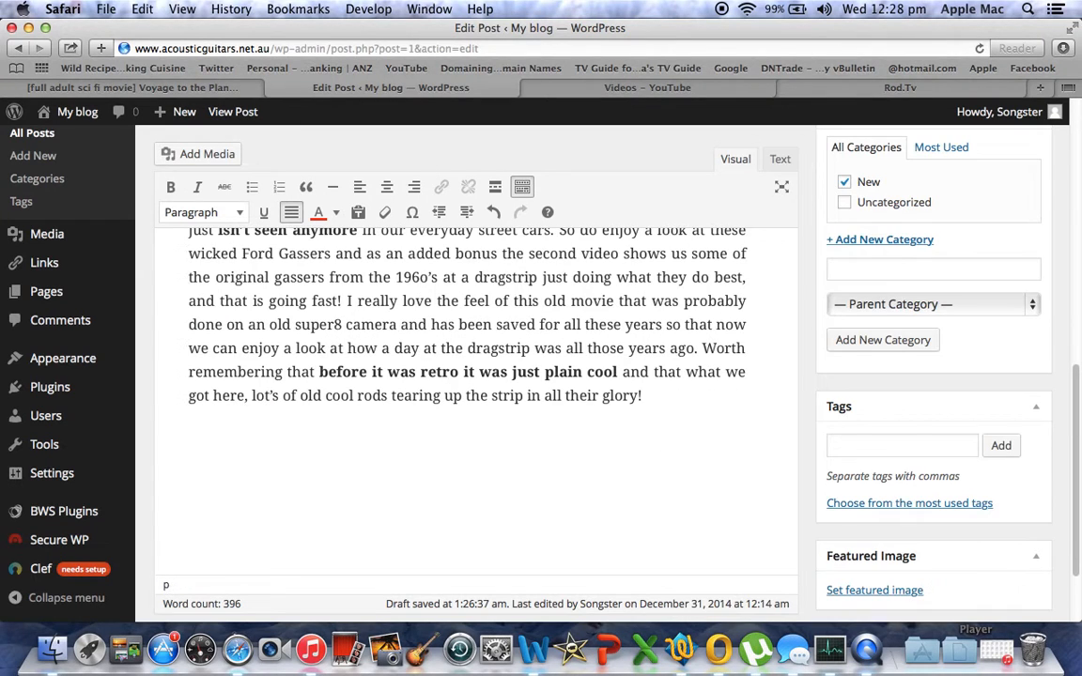
pyautogui.write('Website Example')
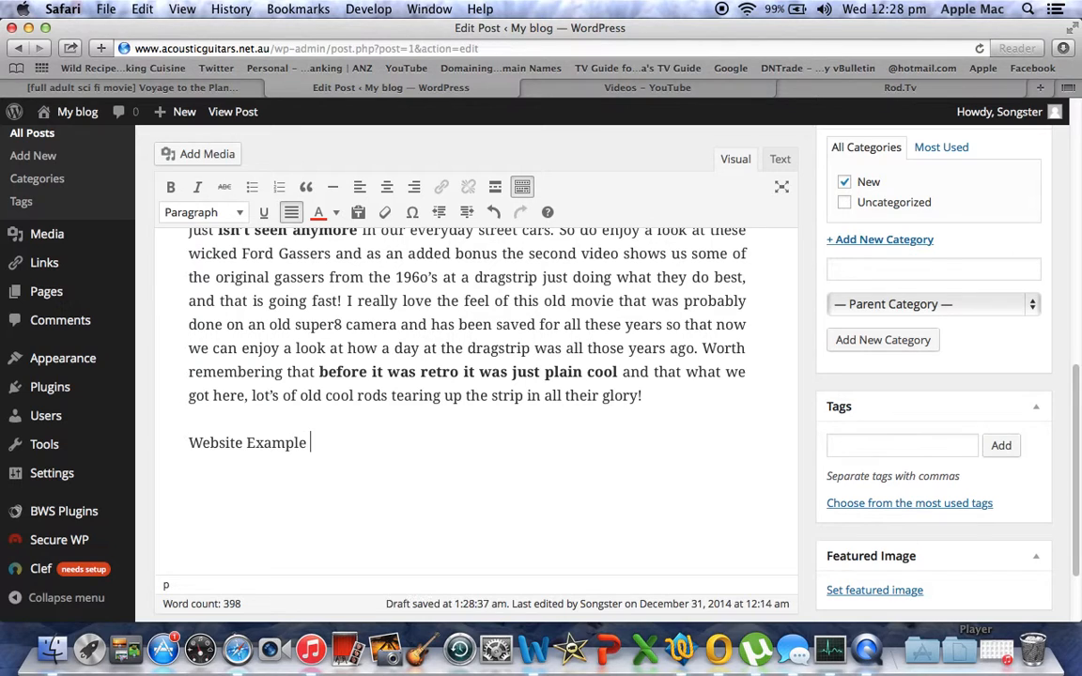
pyautogui.moveTo(307, 444); pyautogui.dragTo(184, 445)
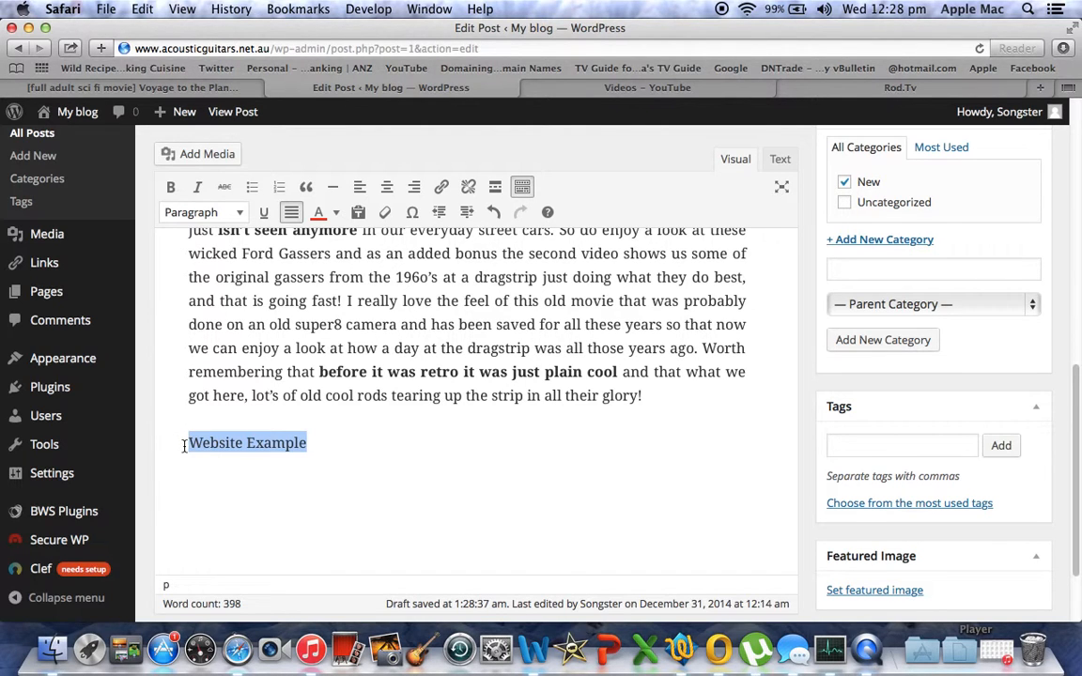
pyautogui.click(440, 188)
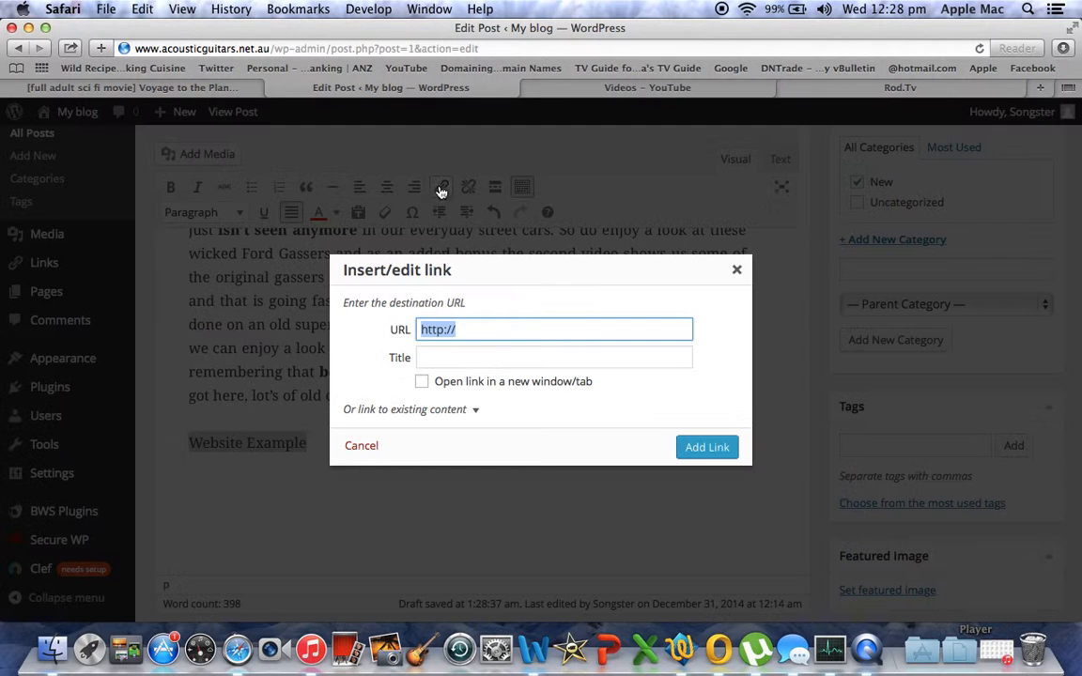
pyautogui.click(467, 330)
pyautogui.write('w')
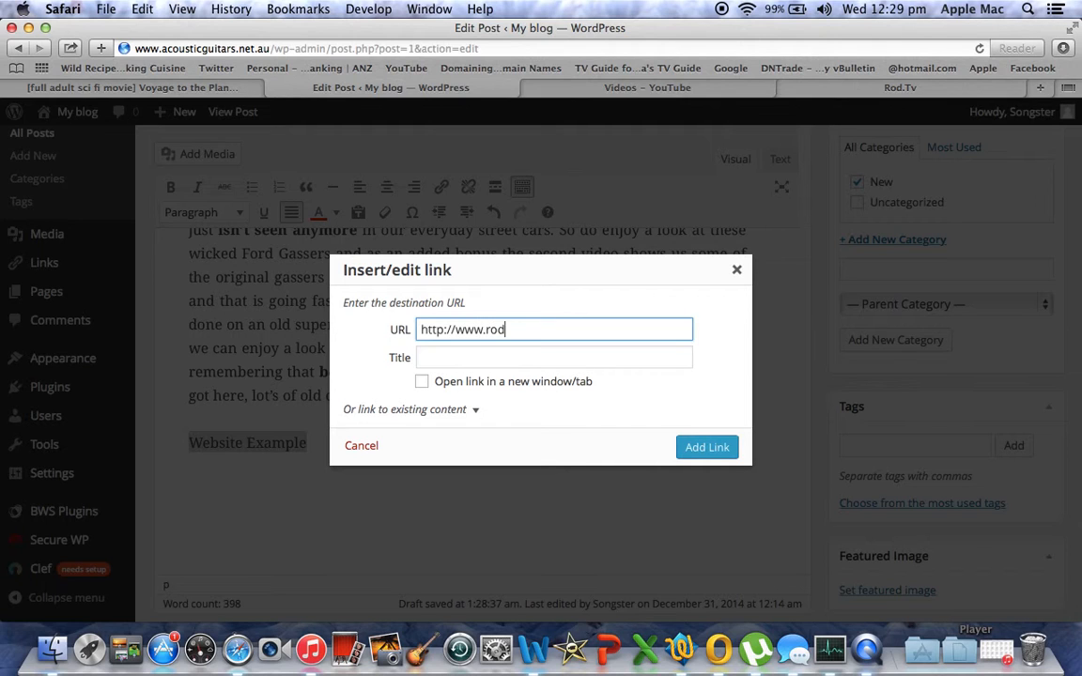
pyautogui.click(437, 358)
pyautogui.write('RO')
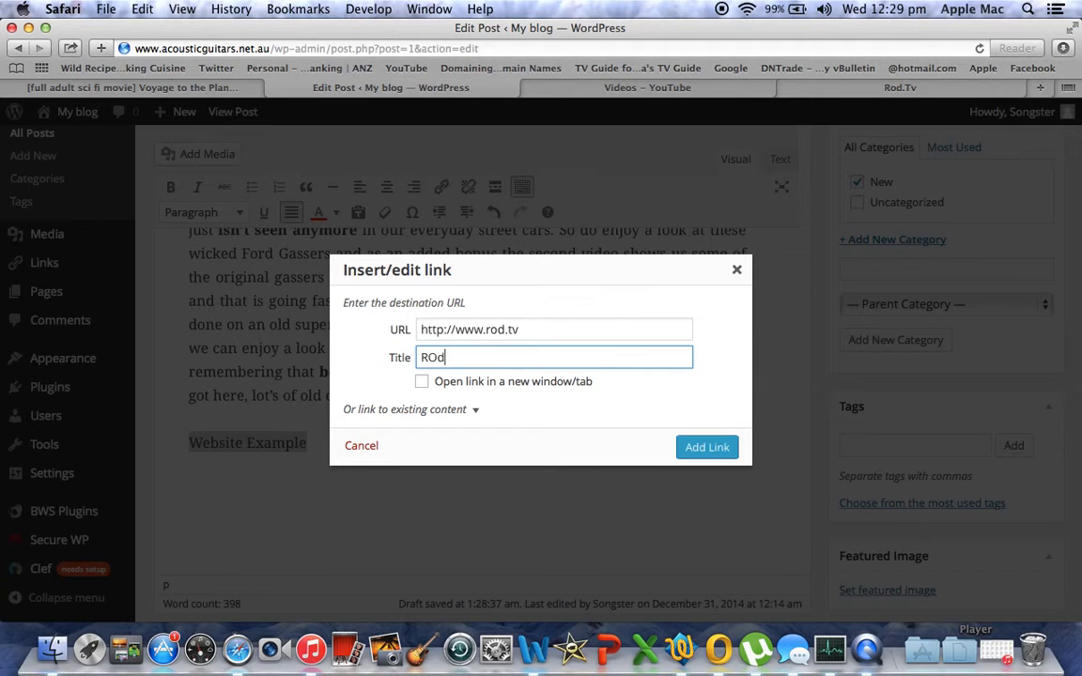
pyautogui.press('BackSpace')
pyautogui.write('ods Site')
pyautogui.click(697, 448)
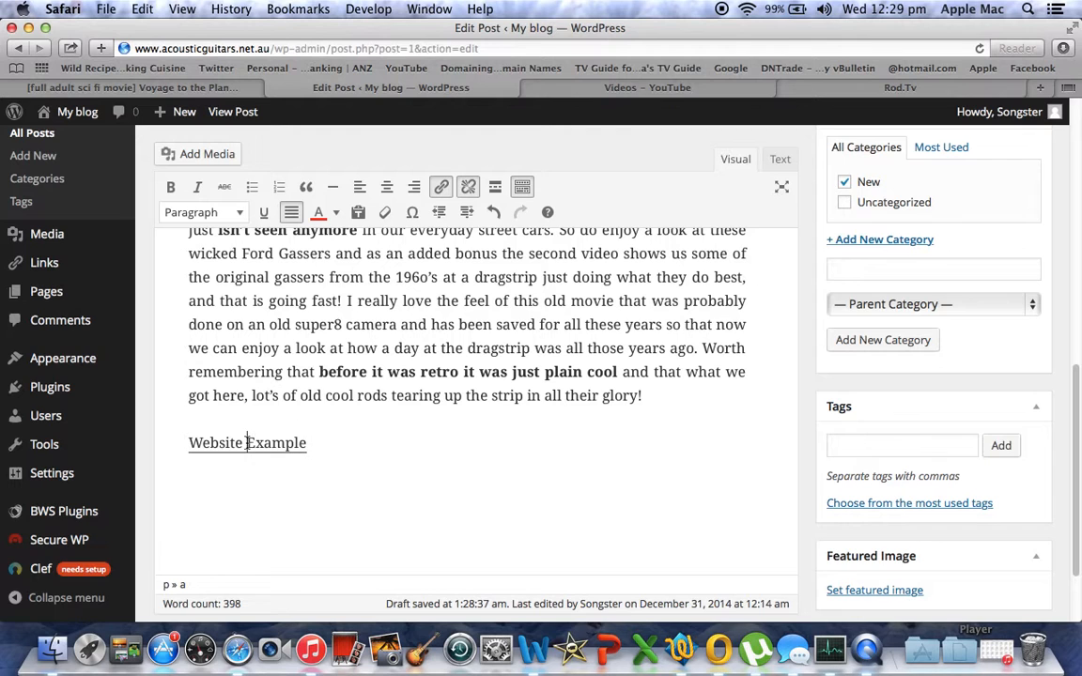
# Remove the link from "Website Example" below the last paragraph and delete that text
pyautogui.moveTo(312, 444); pyautogui.dragTo(177, 445)
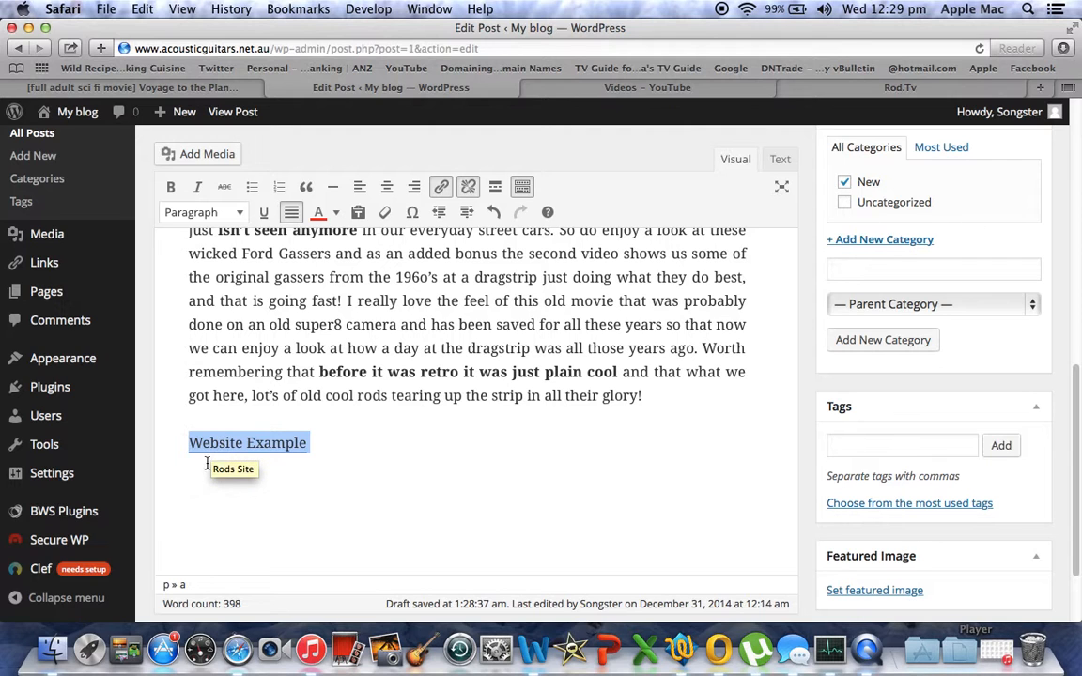
pyautogui.click(340, 449)
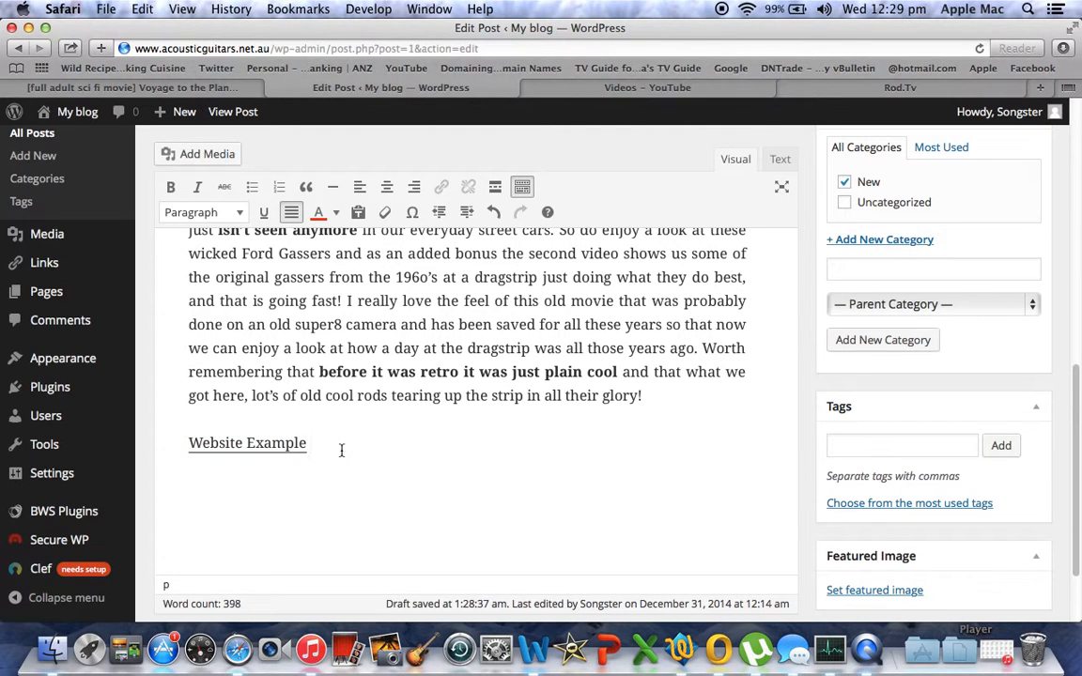
pyautogui.moveTo(308, 448); pyautogui.dragTo(158, 447)
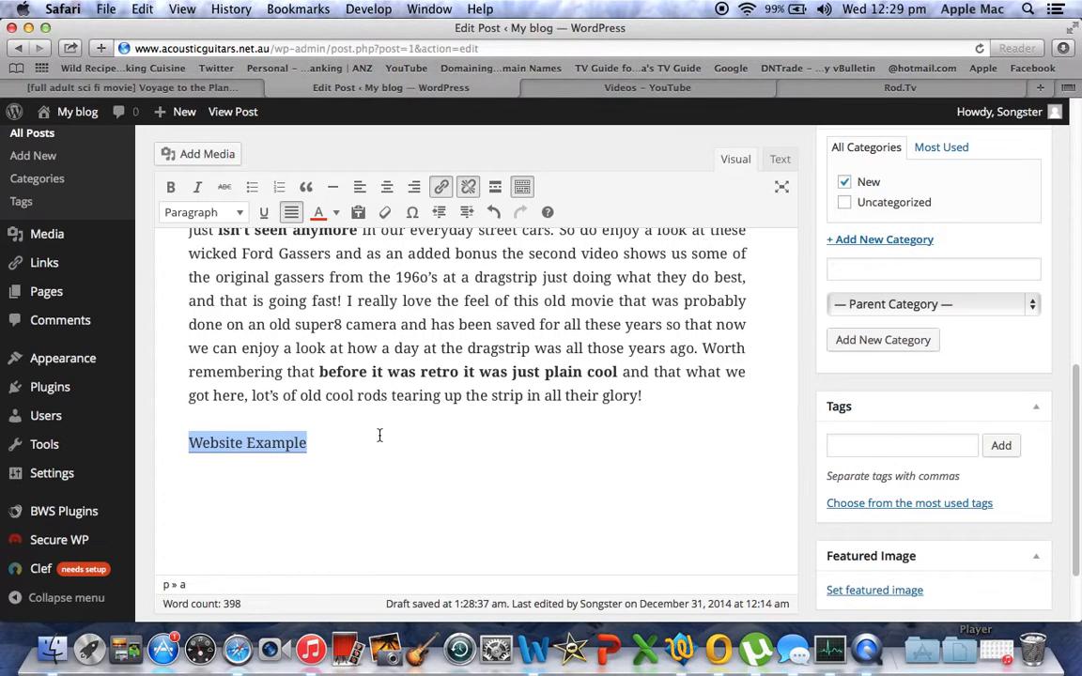
pyautogui.click(468, 188)
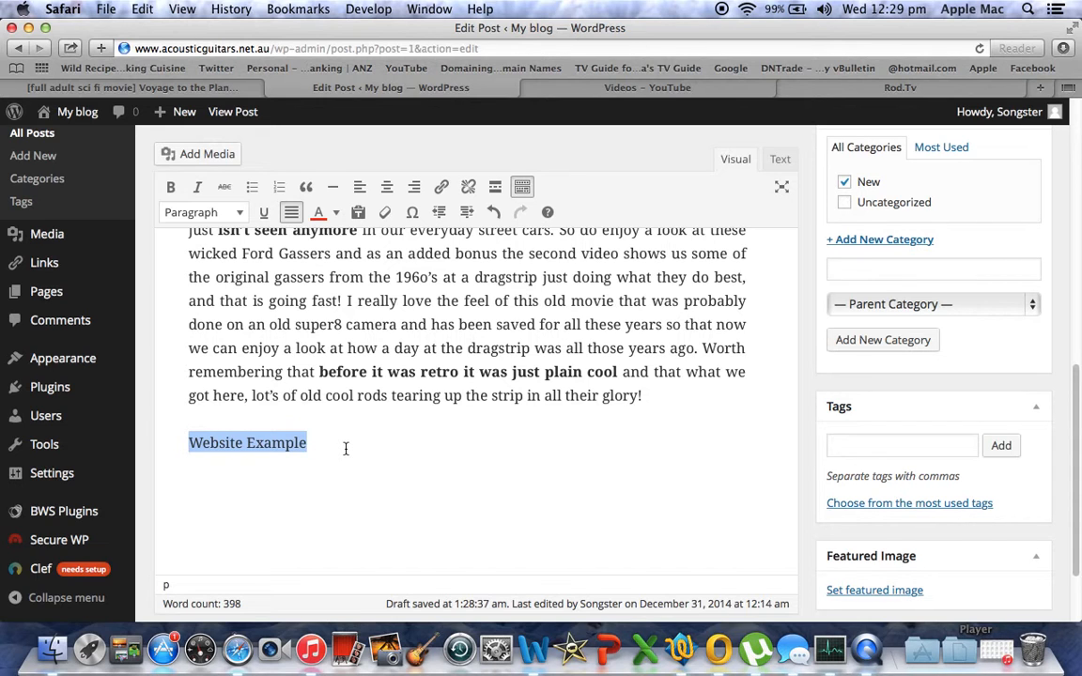
pyautogui.press('BackSpace')
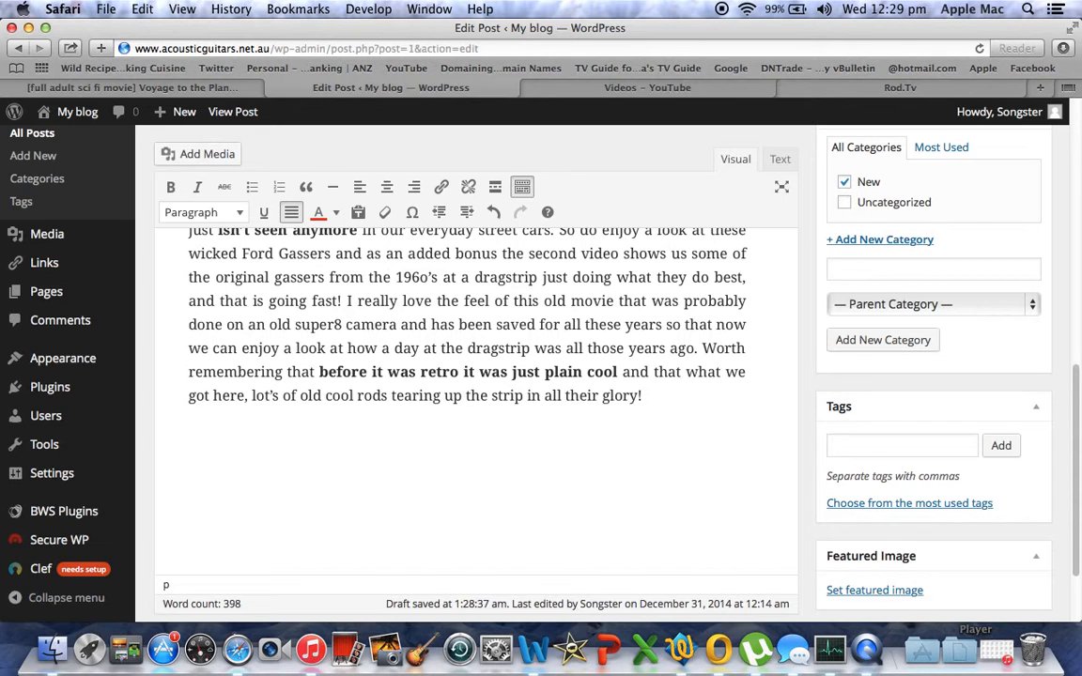
# Add the tags "Gasser Hot Rods", "Gassers" and "hot rod" to the post
pyautogui.moveTo(1072, 398); pyautogui.dragTo(1069, 280)
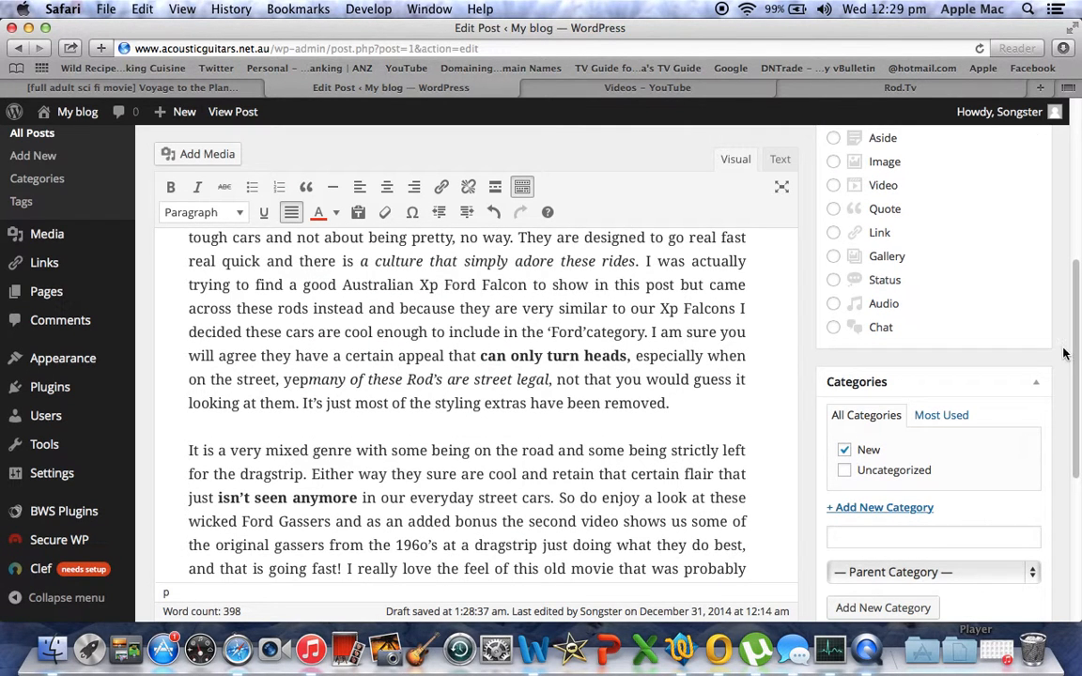
pyautogui.moveTo(1073, 287); pyautogui.dragTo(1073, 391)
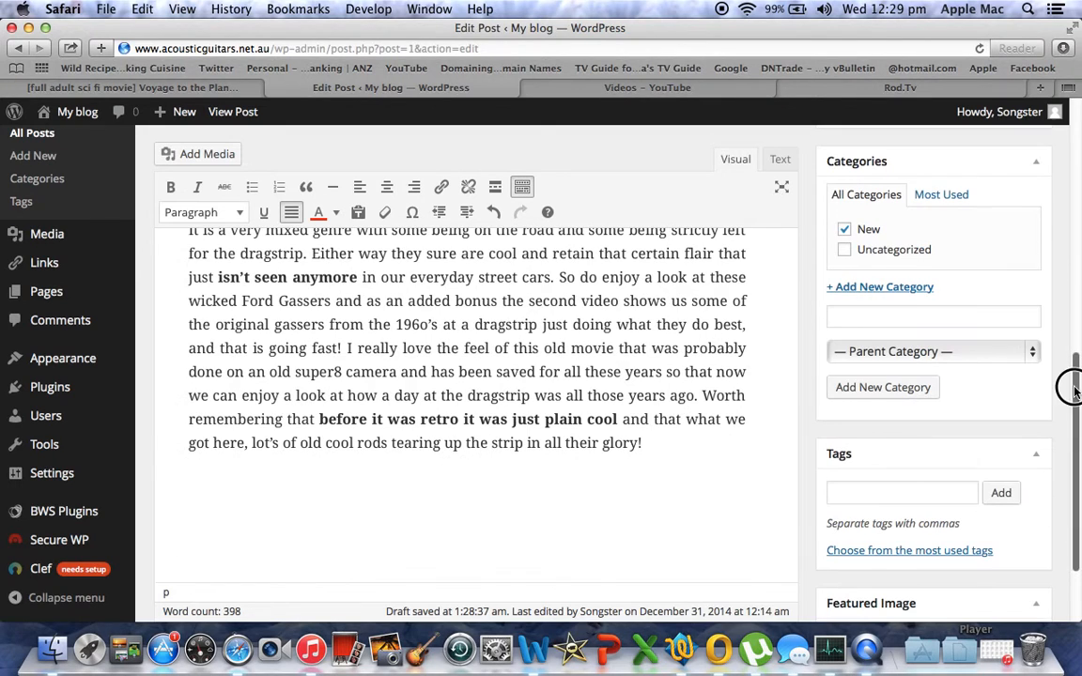
pyautogui.click(834, 493)
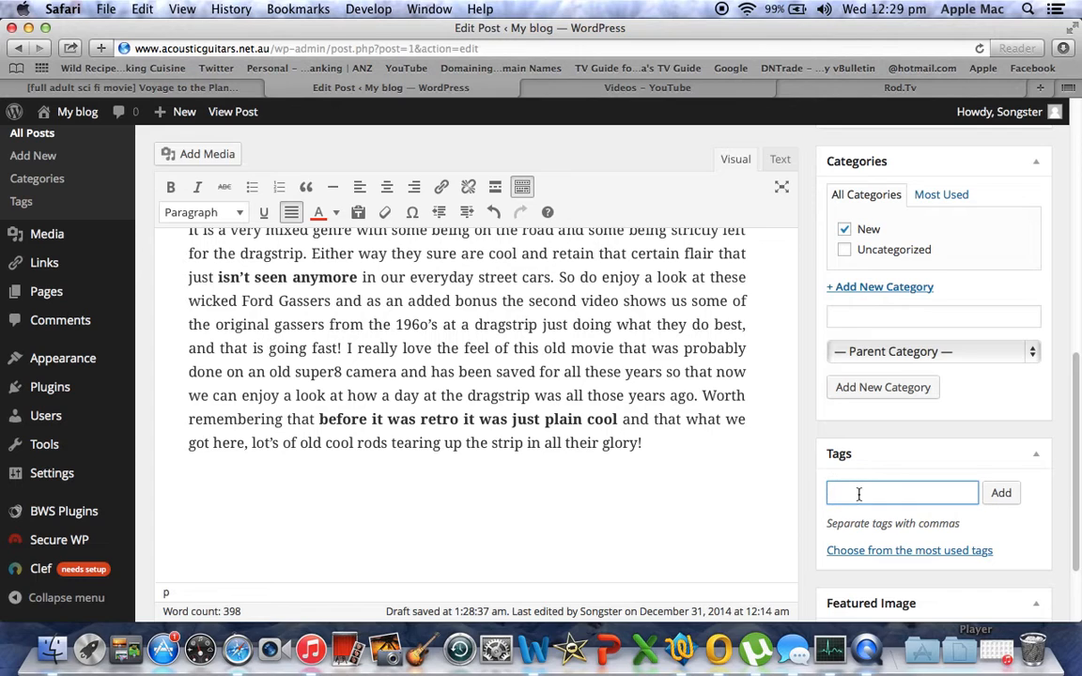
pyautogui.write('Gasser Hot Rods')
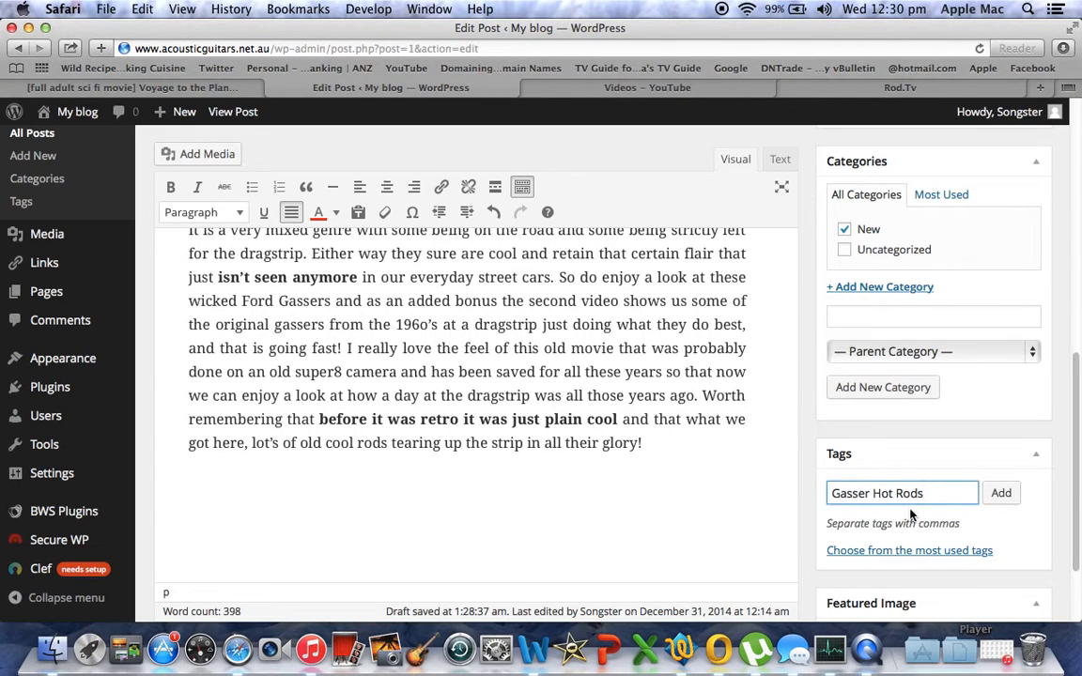
pyautogui.click(1001, 494)
pyautogui.write('Gassers')
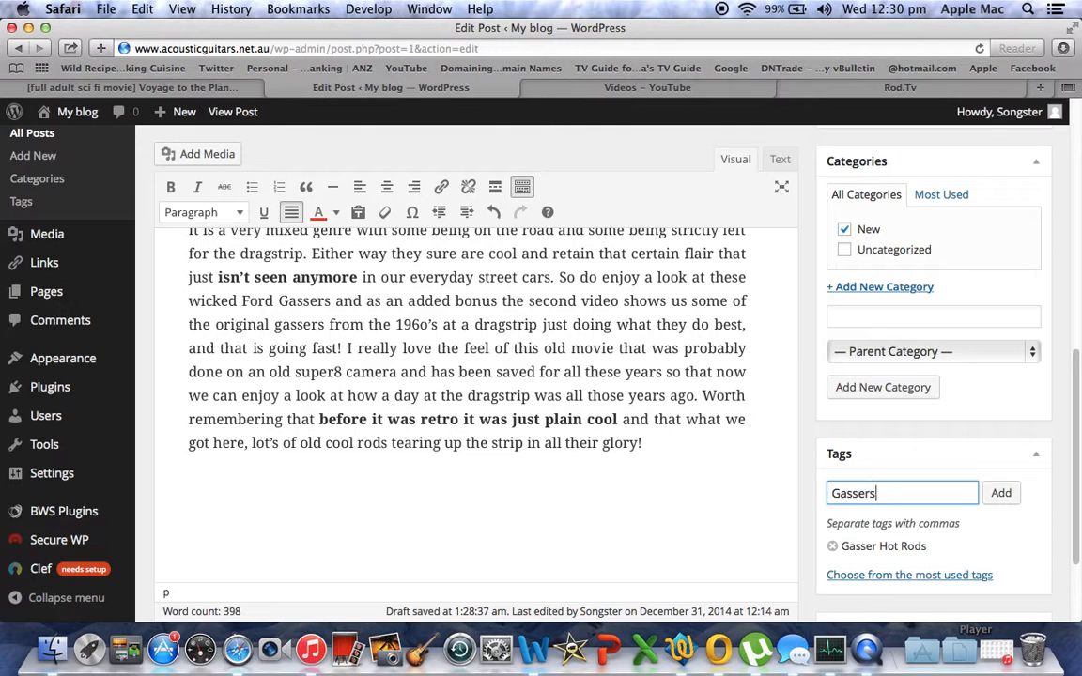
pyautogui.press('Return')
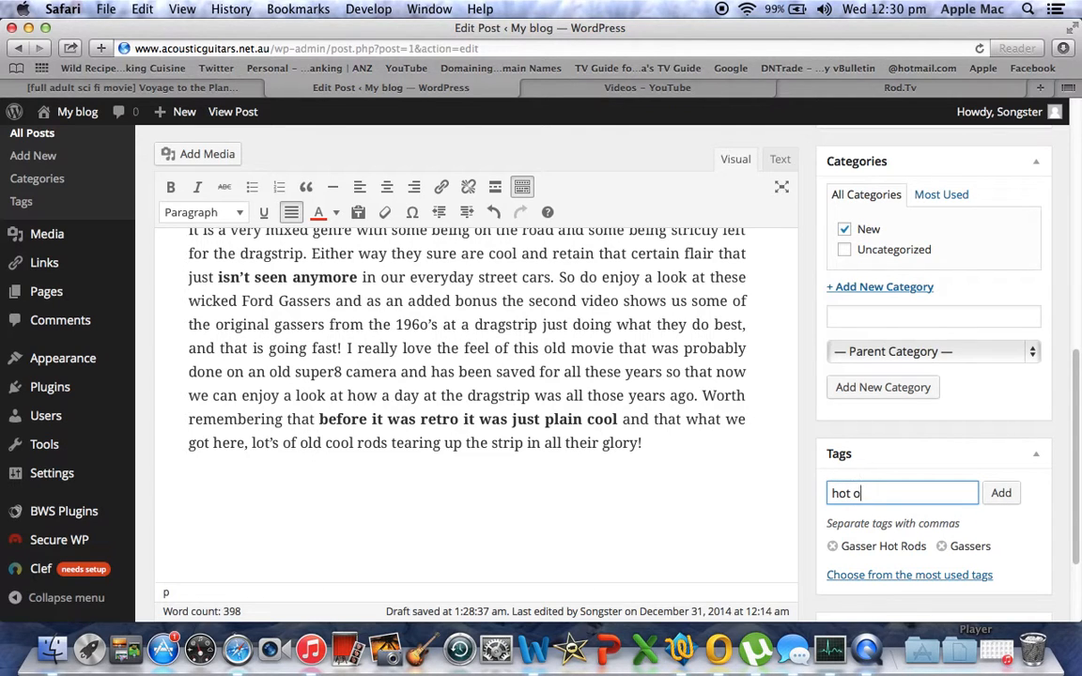
pyautogui.write('hot rod')
pyautogui.click(999, 495)
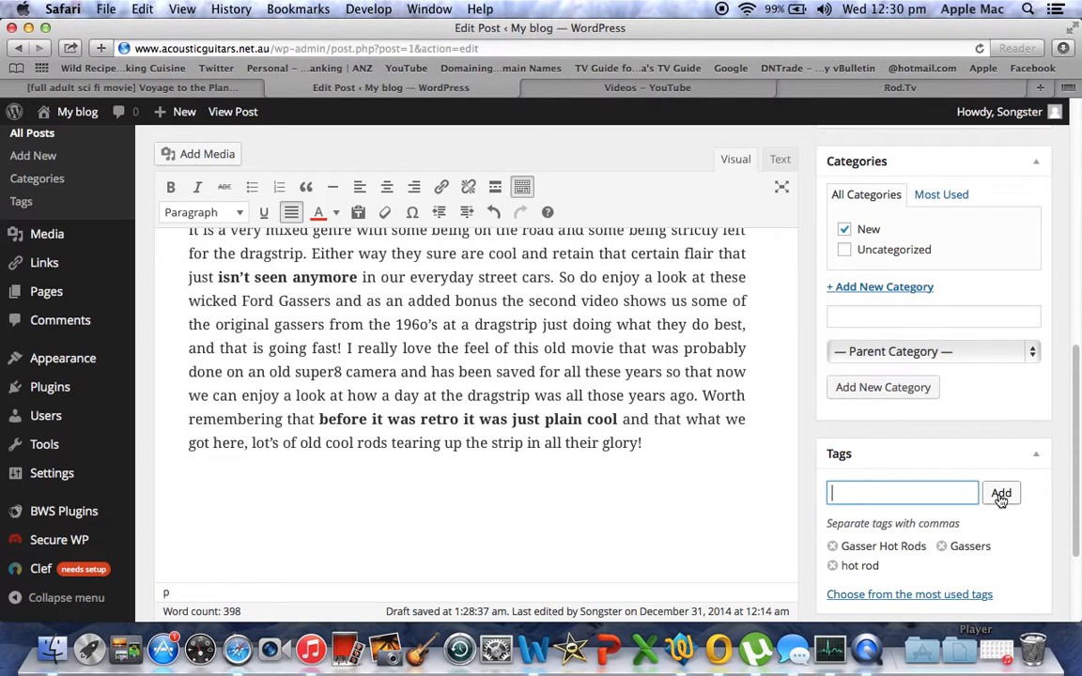
# Italicise "have been removed" at the end of the first body paragraph
pyautogui.moveTo(1065, 449); pyautogui.dragTo(1070, 340)
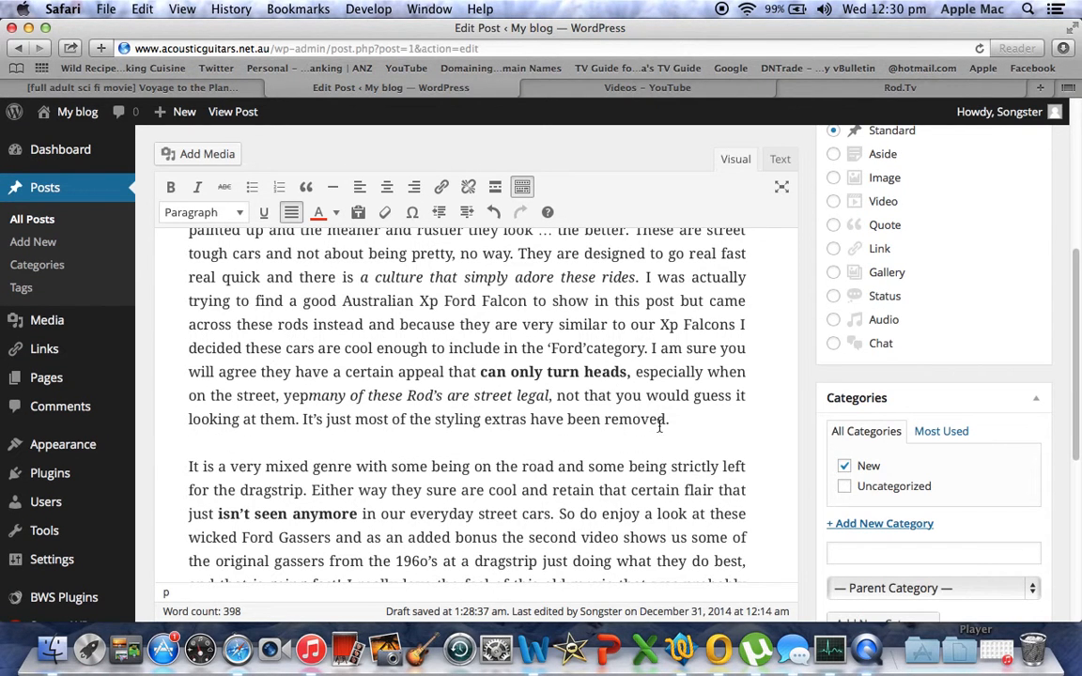
pyautogui.moveTo(666, 419); pyautogui.dragTo(529, 419)
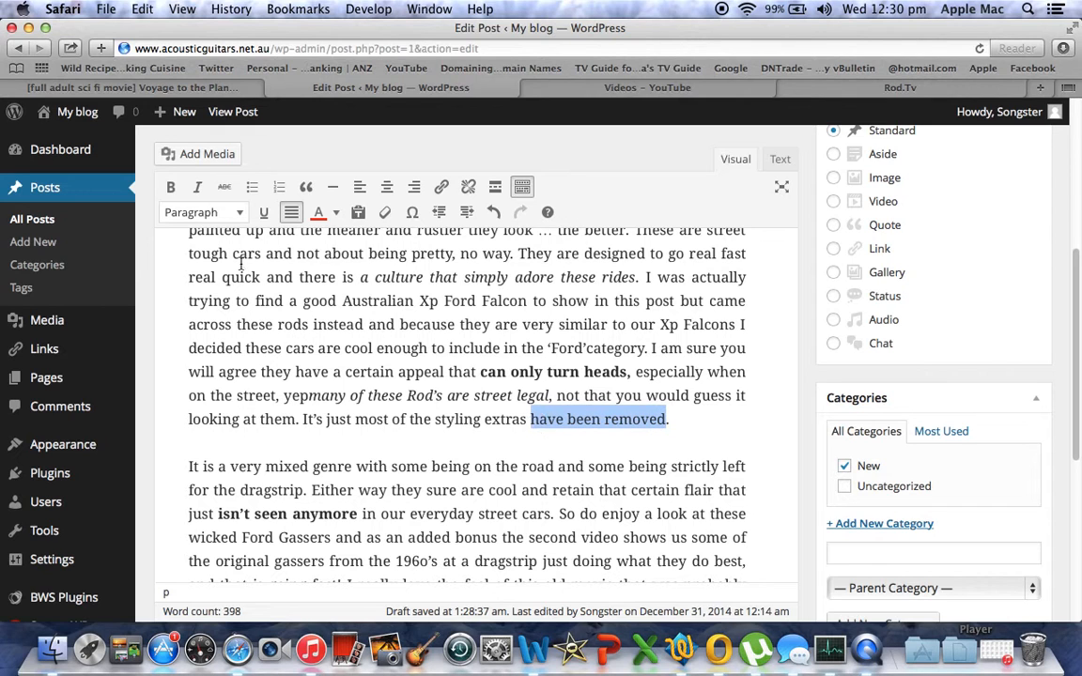
pyautogui.click(198, 189)
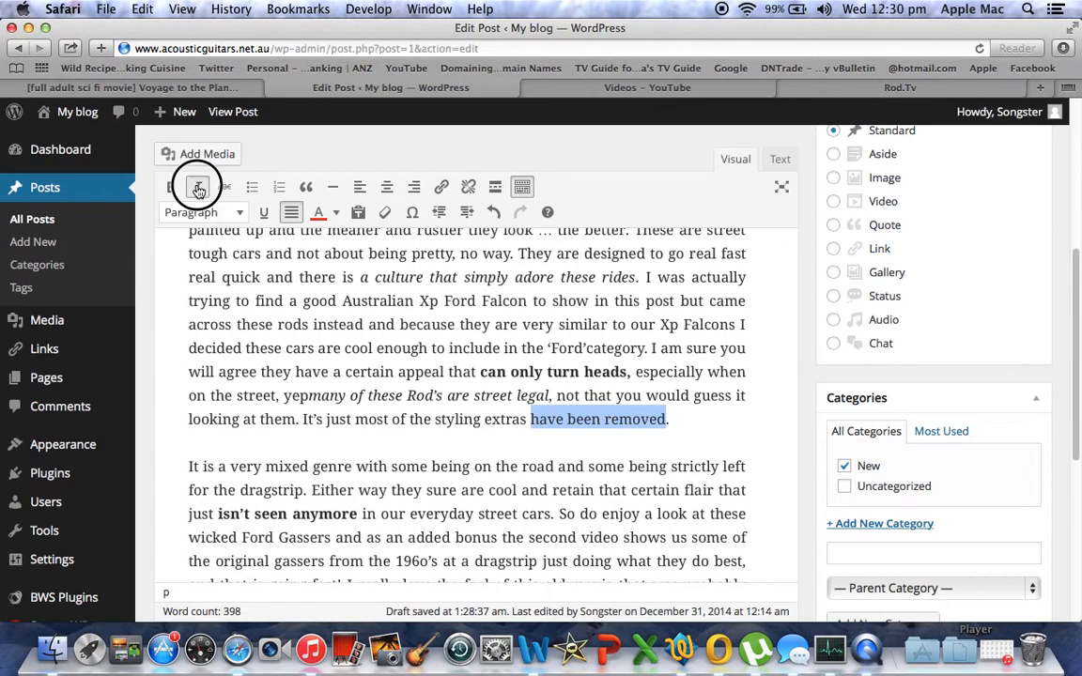
pyautogui.click(675, 425)
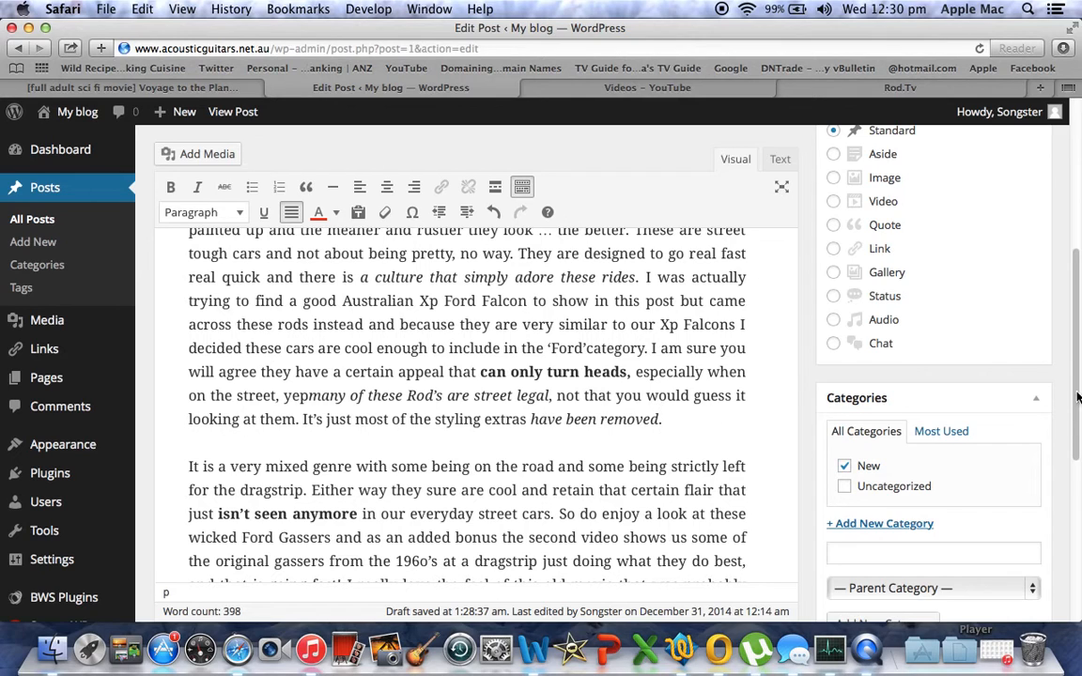
# Replace the post title with "Gasser Hot Rod"
pyautogui.moveTo(1071, 392); pyautogui.dragTo(1068, 288)
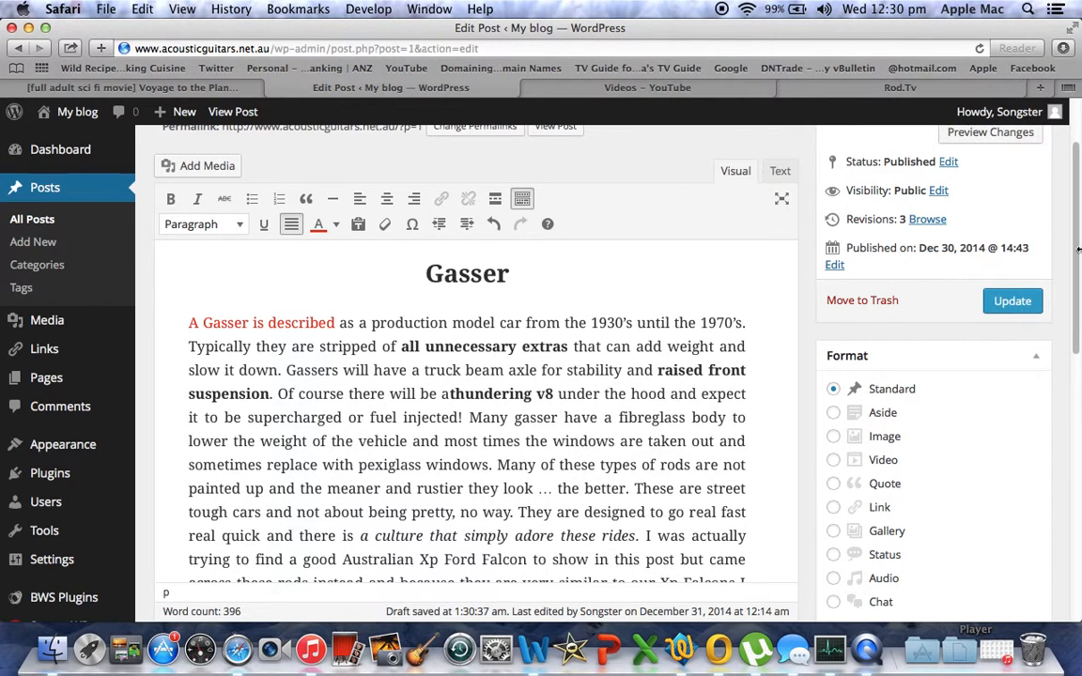
pyautogui.scroll(3, 1077, 207)
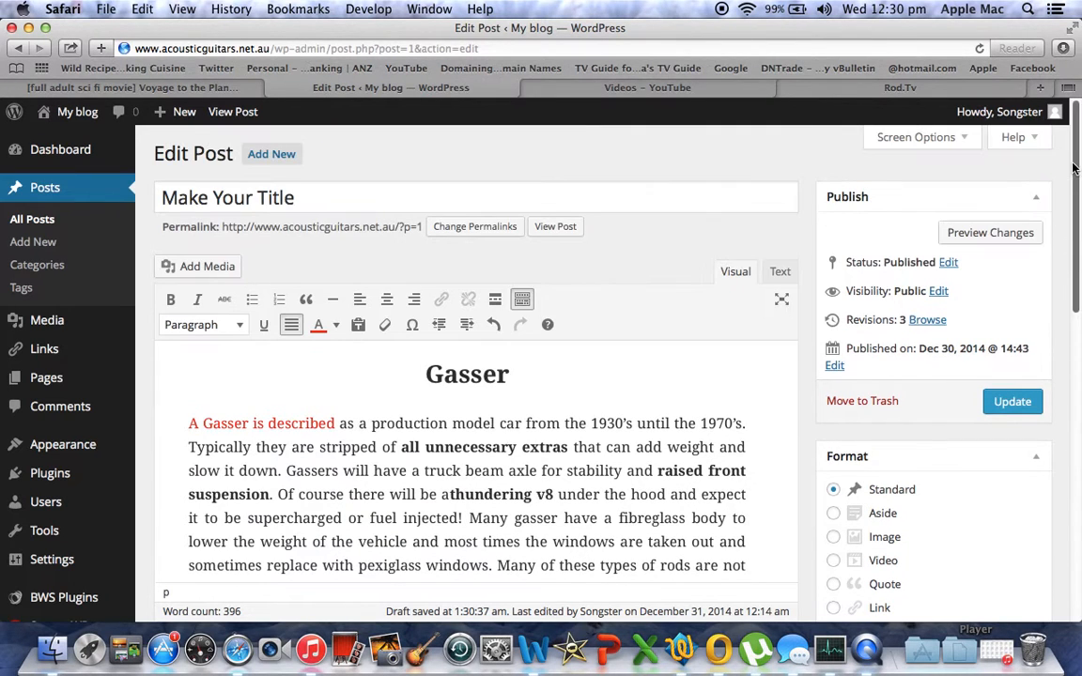
pyautogui.click(320, 195)
pyautogui.press('BackSpace')
pyautogui.press('BackSpace')
pyautogui.press('BackSpace')
pyautogui.press('BackSpace')
pyautogui.press('BackSpace')
pyautogui.press('BackSpace')
pyautogui.press('BackSpace')
pyautogui.press('BackSpace')
pyautogui.press('BackSpace')
pyautogui.press('BackSpace')
pyautogui.press('BackSpace')
pyautogui.press('BackSpace')
pyautogui.press('BackSpace')
pyautogui.press('BackSpace')
pyautogui.press('BackSpace')
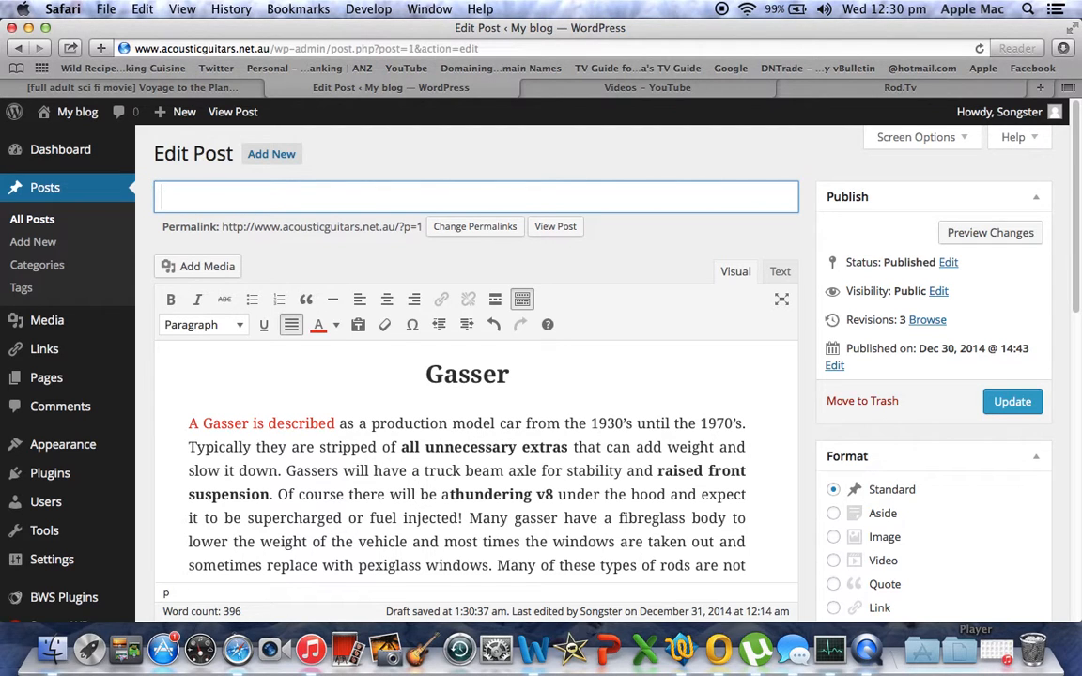
pyautogui.write('Gasser Ho')
pyautogui.write('t Rod')
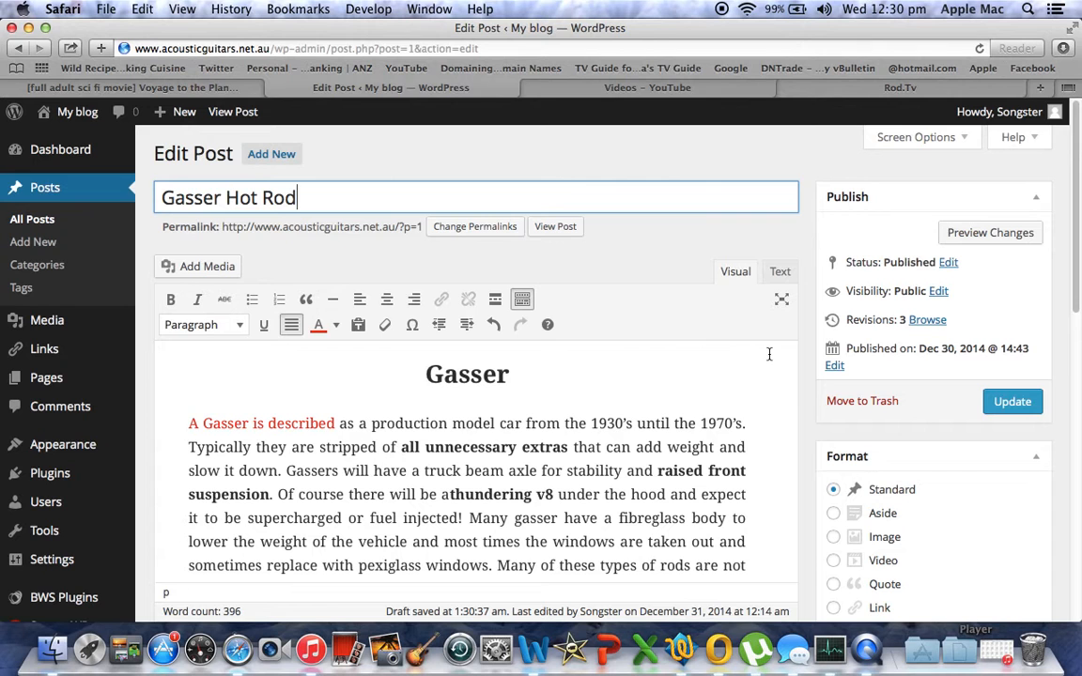
# Extend the post title to read "Welcome to Gasser Hot Rods"
pyautogui.moveTo(1075, 272)
pyautogui.mouseDown()
pyautogui.moveTo(1074, 336)
pyautogui.moveTo(1073, 269)
pyautogui.mouseUp()
pyautogui.click(164, 197)
pyautogui.write('Welcome ')
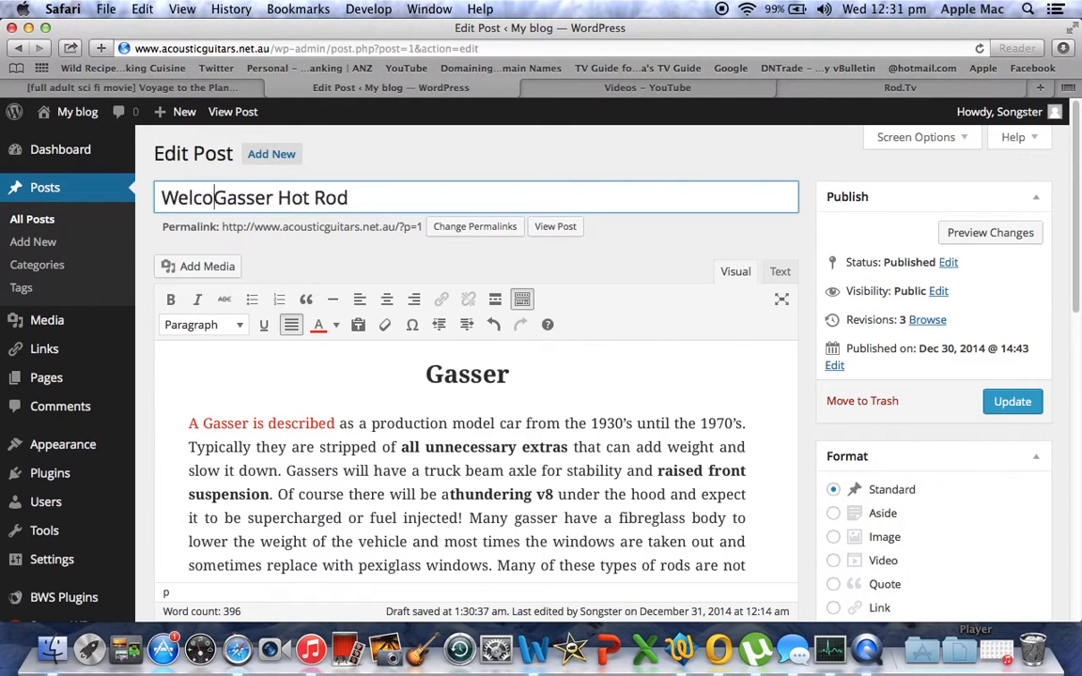
pyautogui.write('to')
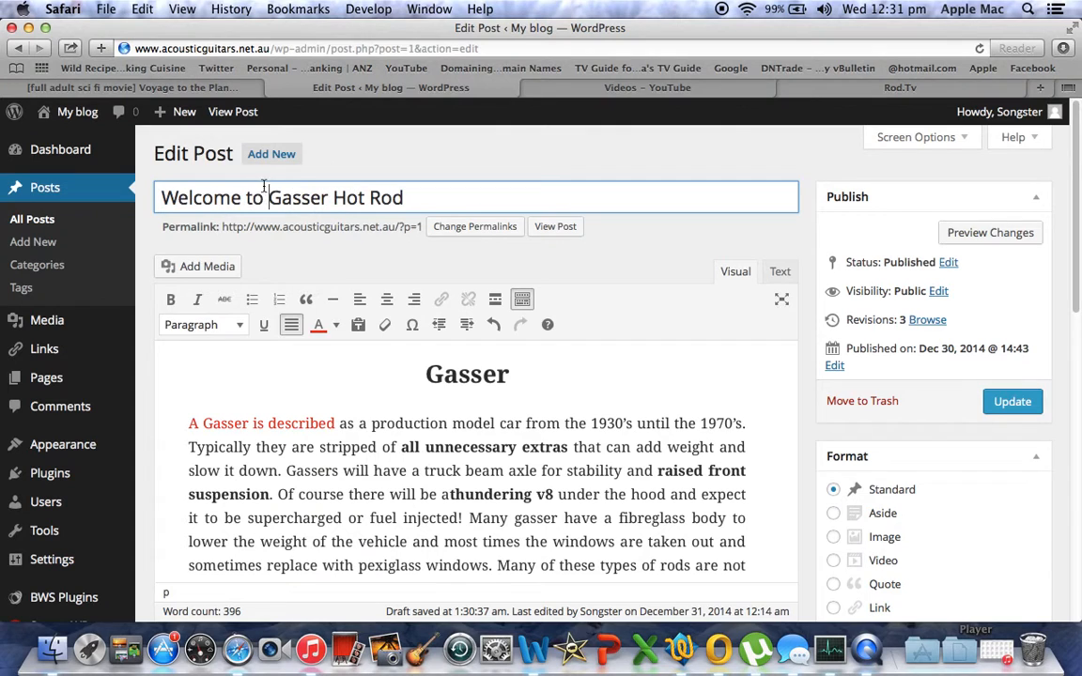
pyautogui.click(408, 199)
pyautogui.write('s')
# Keep the post's visibility public and stick the post to the front page
pyautogui.click(939, 292)
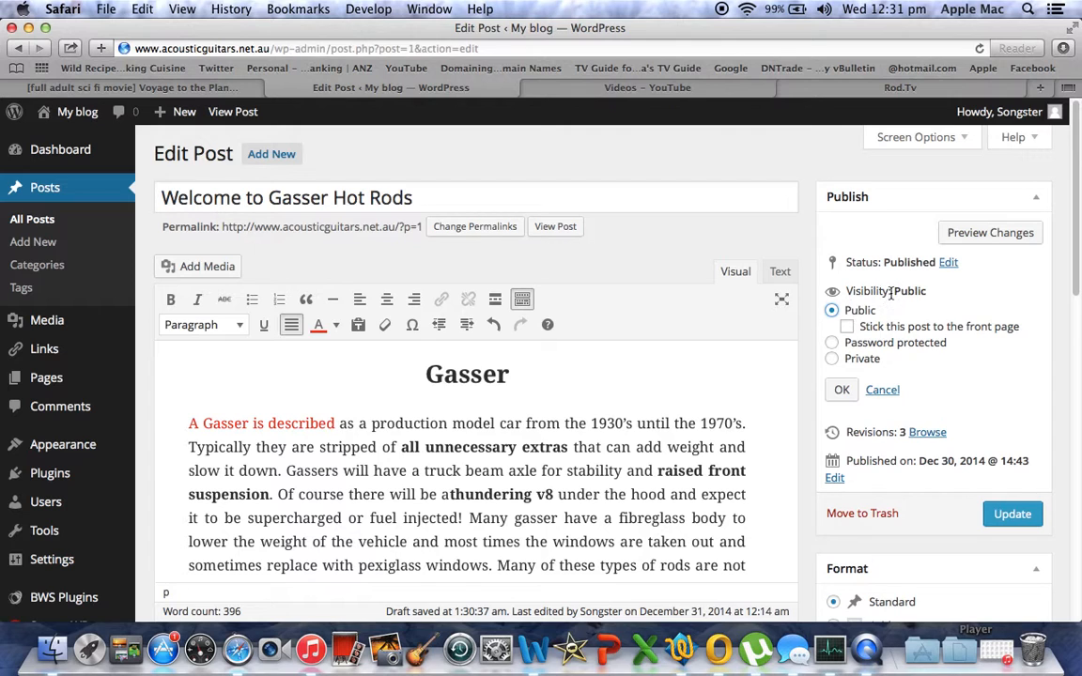
pyautogui.click(847, 327)
pyautogui.click(842, 390)
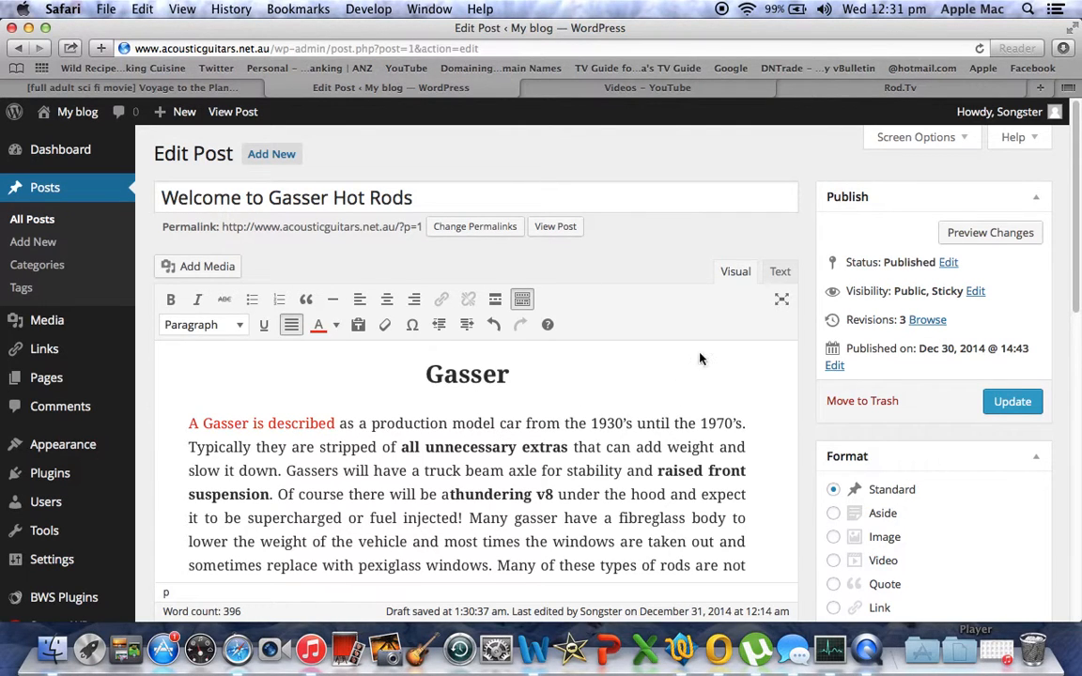
# Colour the words "production model" in the first body paragraph green, and undo the colour change
pyautogui.moveTo(1077, 190); pyautogui.dragTo(1076, 241)
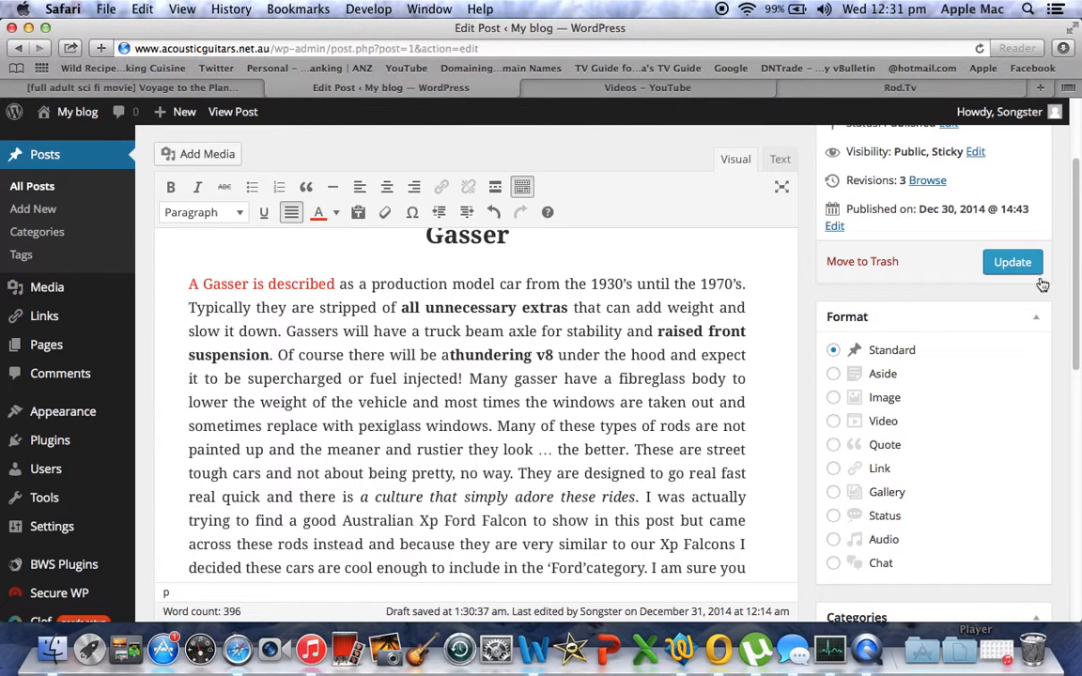
pyautogui.moveTo(1067, 254); pyautogui.dragTo(1077, 182)
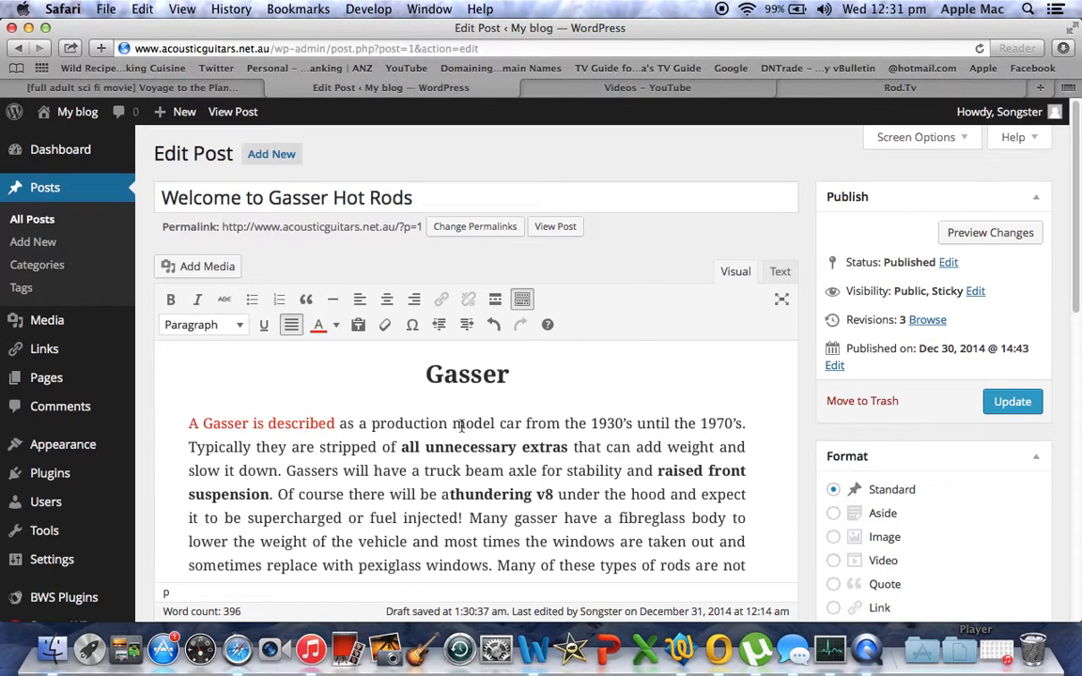
pyautogui.moveTo(495, 422); pyautogui.dragTo(371, 423)
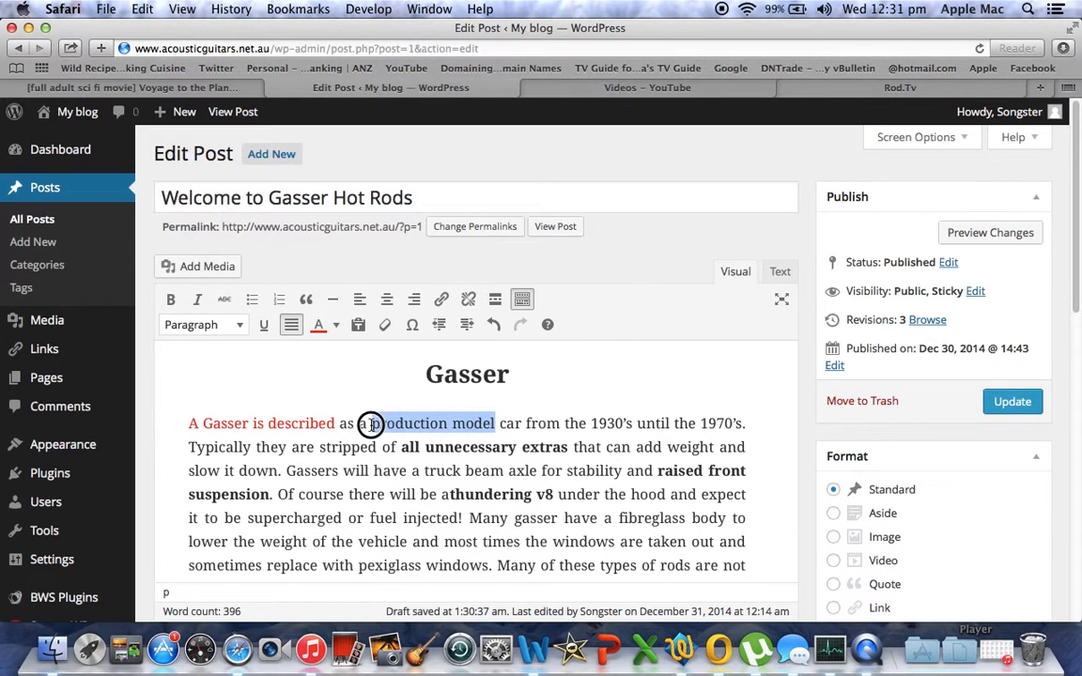
pyautogui.click(335, 325)
pyautogui.click(346, 383)
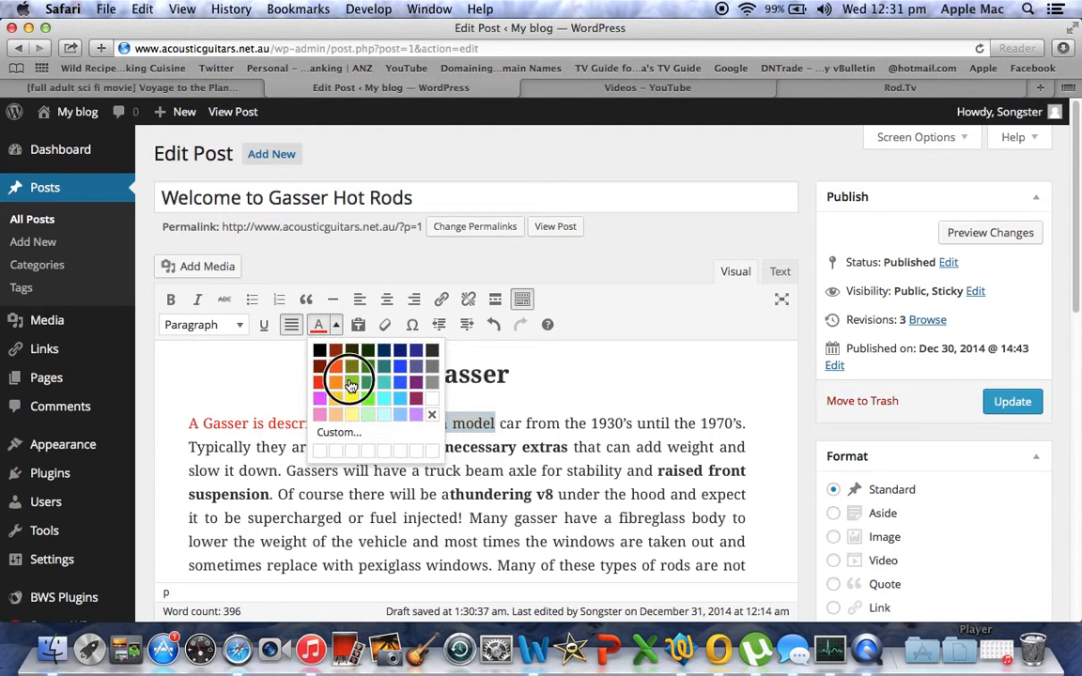
pyautogui.click(519, 384)
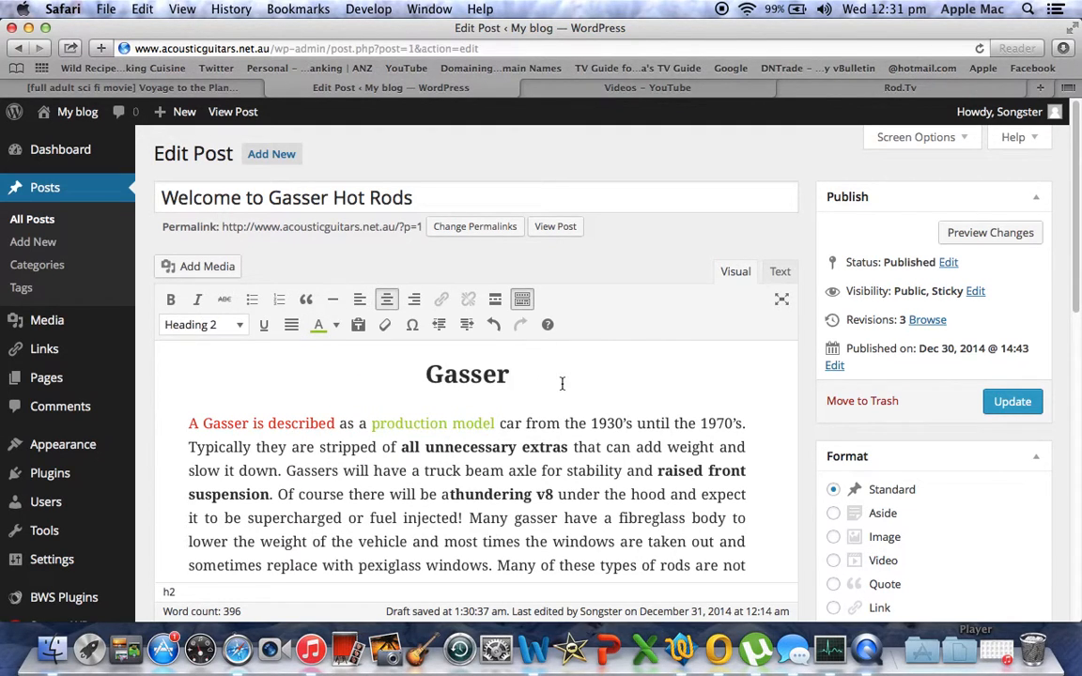
pyautogui.click(495, 325)
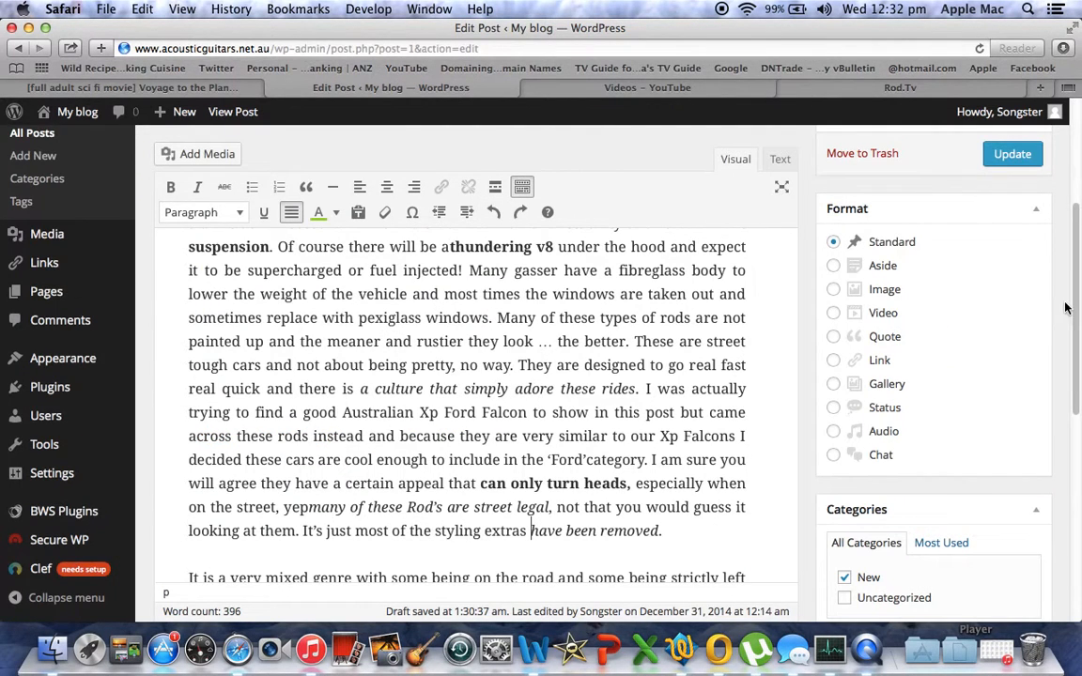
pyautogui.moveTo(1076, 299); pyautogui.dragTo(1077, 249)
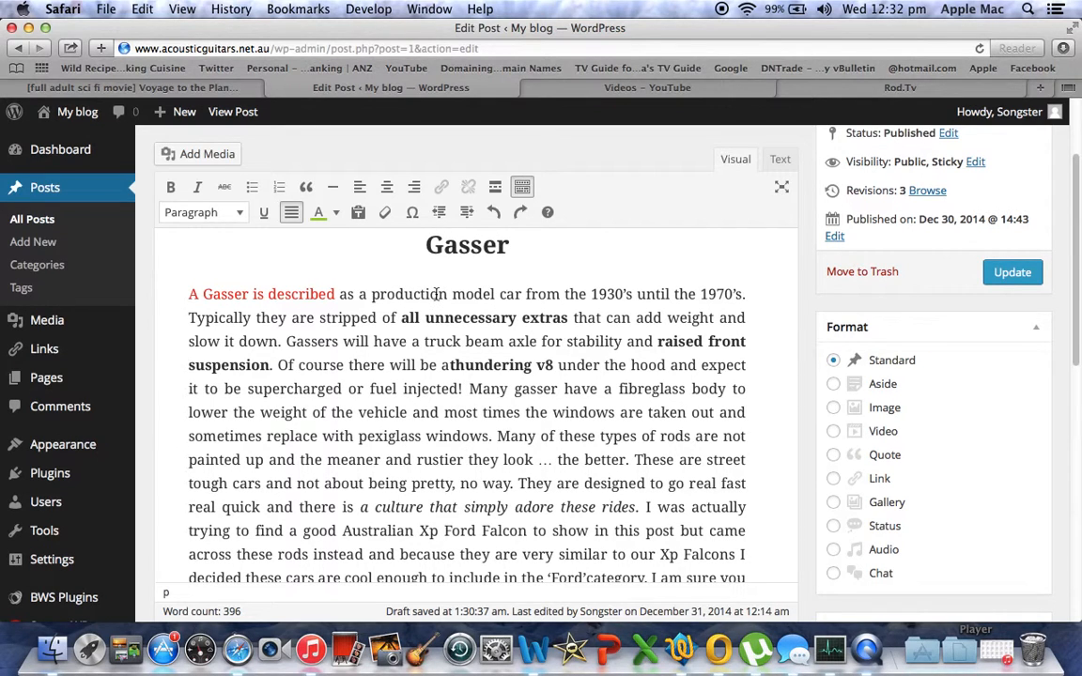
# Insert a ♣ and a ⇔ special character at the end of the last paragraph, after "glory!"
pyautogui.moveTo(1073, 224); pyautogui.dragTo(1057, 411)
pyautogui.click(674, 457)
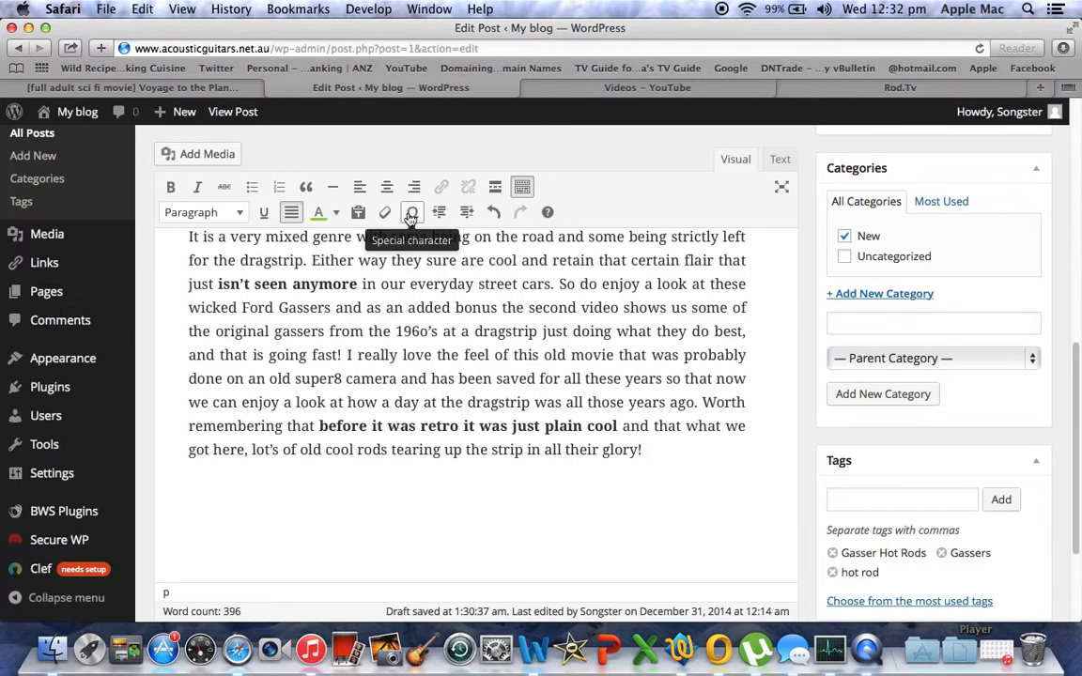
pyautogui.click(411, 215)
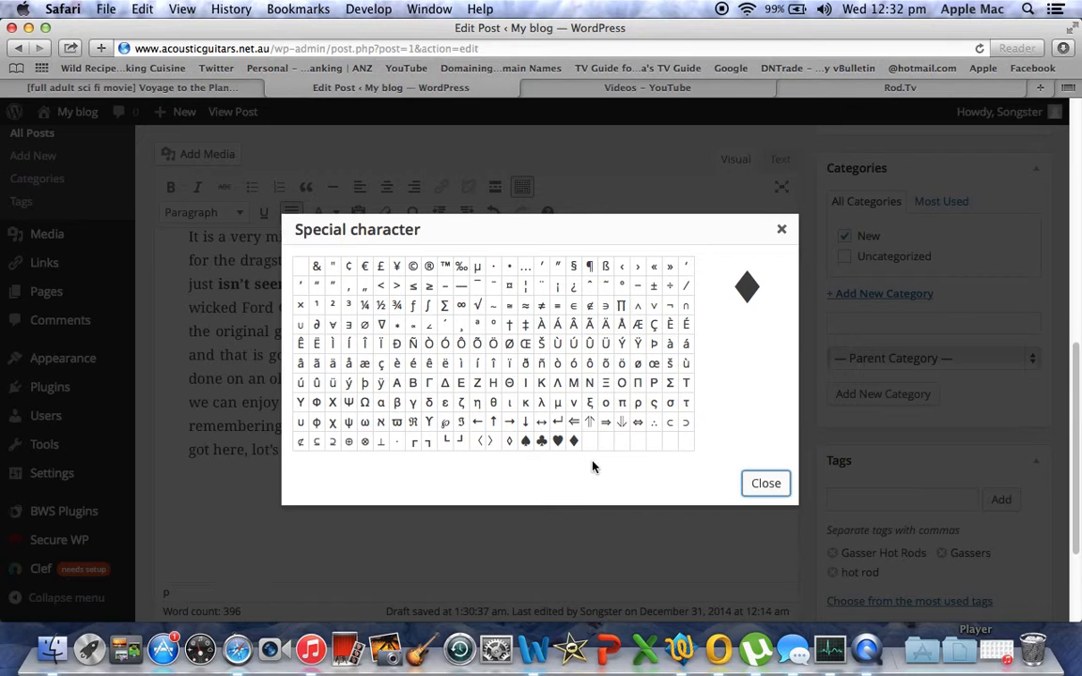
pyautogui.click(542, 443)
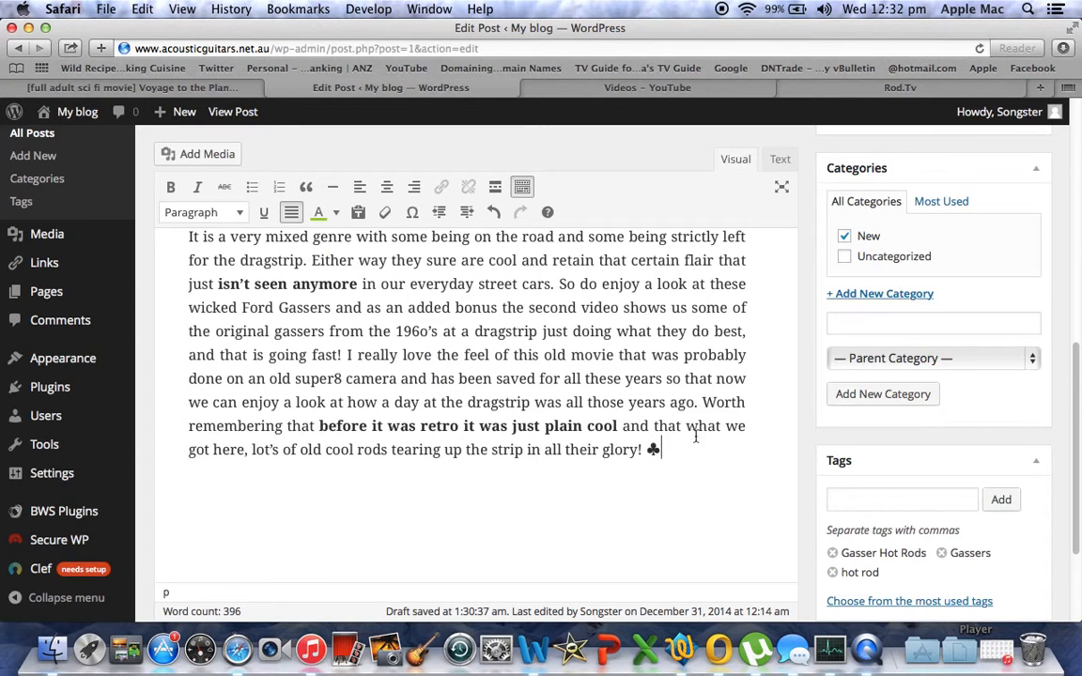
pyautogui.click(413, 214)
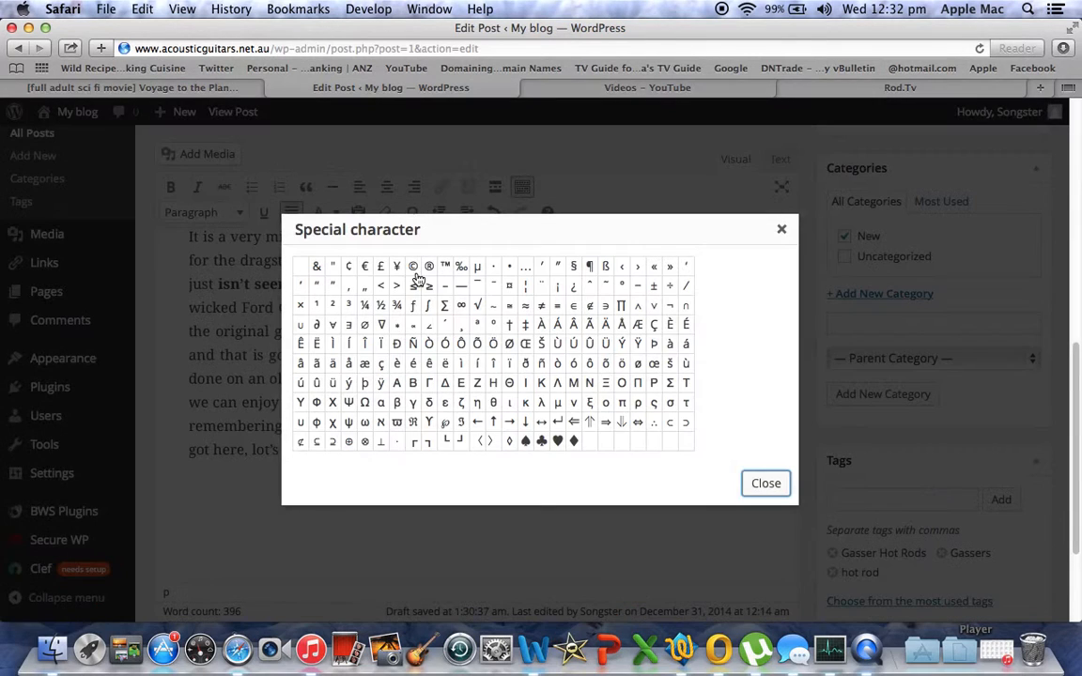
pyautogui.click(639, 427)
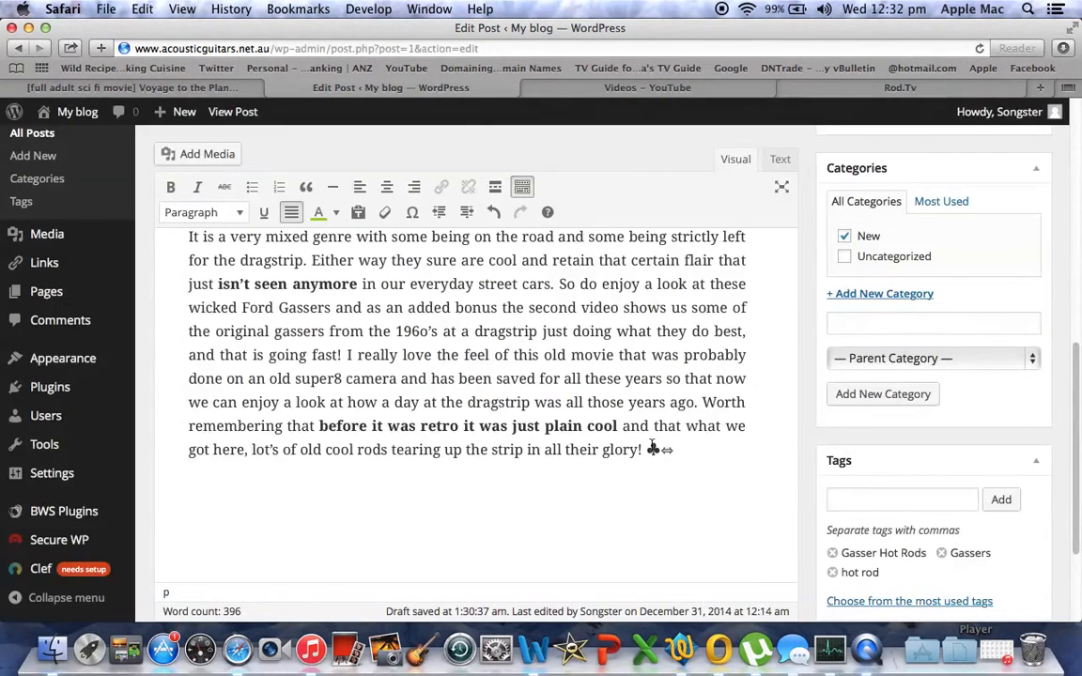
# Underline the words "production model" in the first body paragraph
pyautogui.moveTo(1077, 416); pyautogui.dragTo(1076, 227)
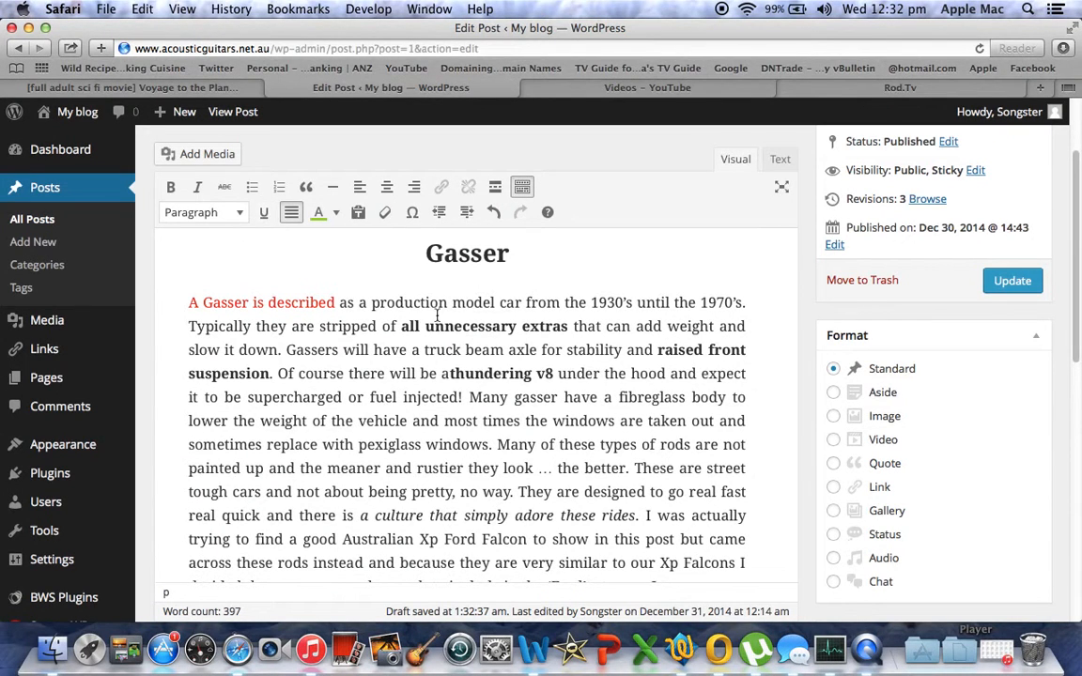
pyautogui.moveTo(497, 303); pyautogui.dragTo(371, 303)
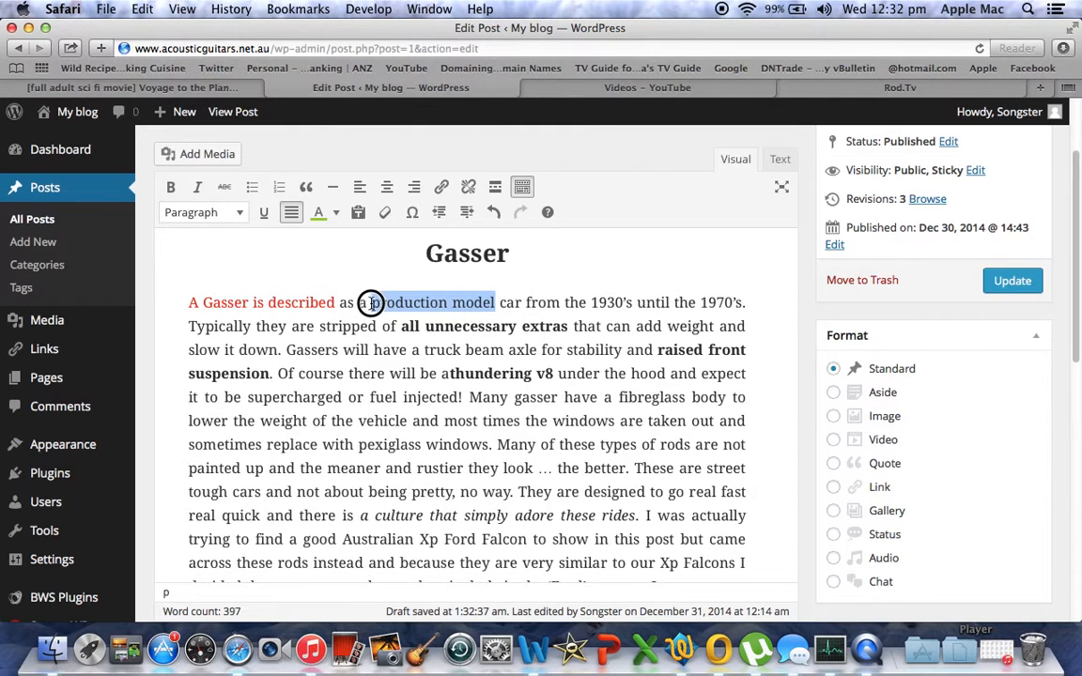
pyautogui.click(264, 212)
pyautogui.click(512, 278)
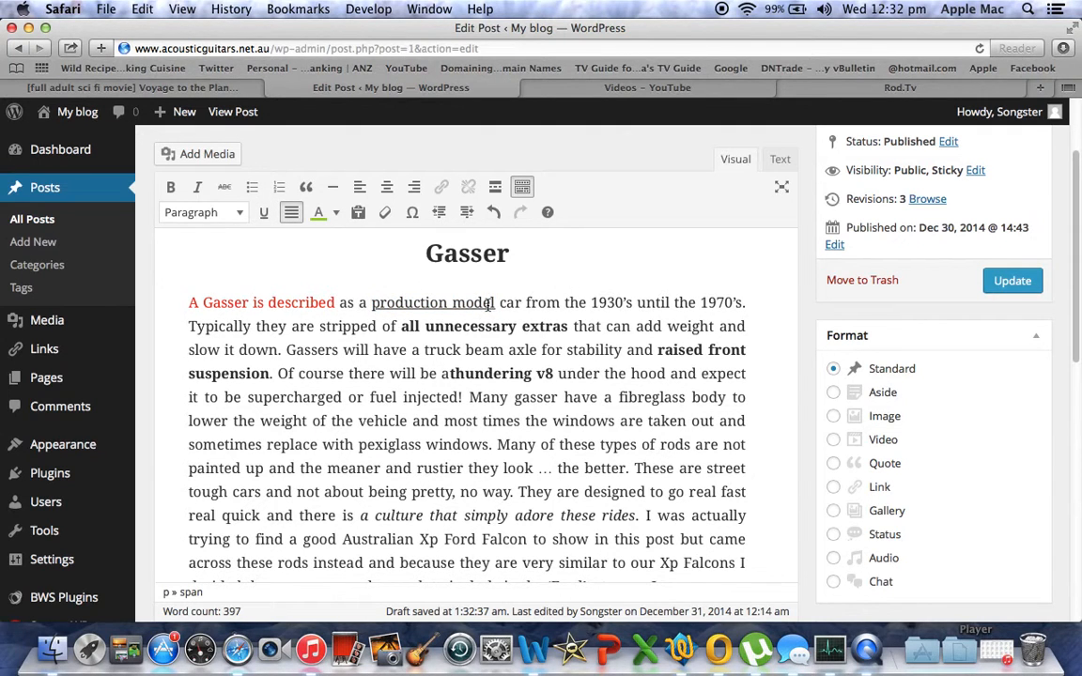
# Make the underlined words "production model" bold, and undo the bold
pyautogui.moveTo(497, 303); pyautogui.dragTo(370, 303)
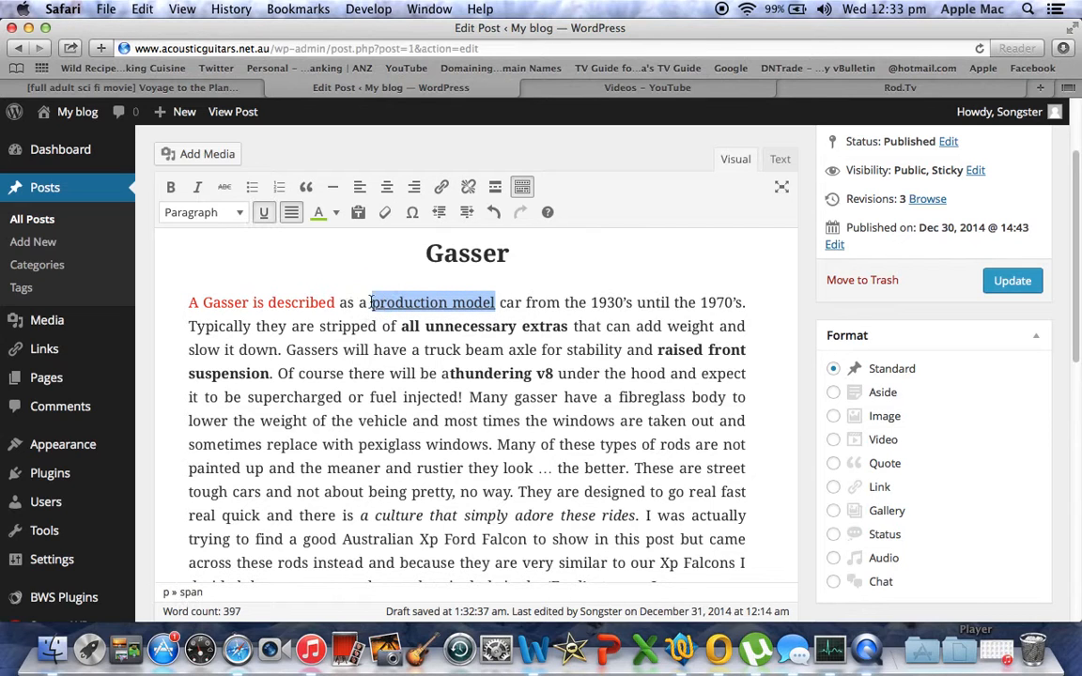
pyautogui.click(169, 187)
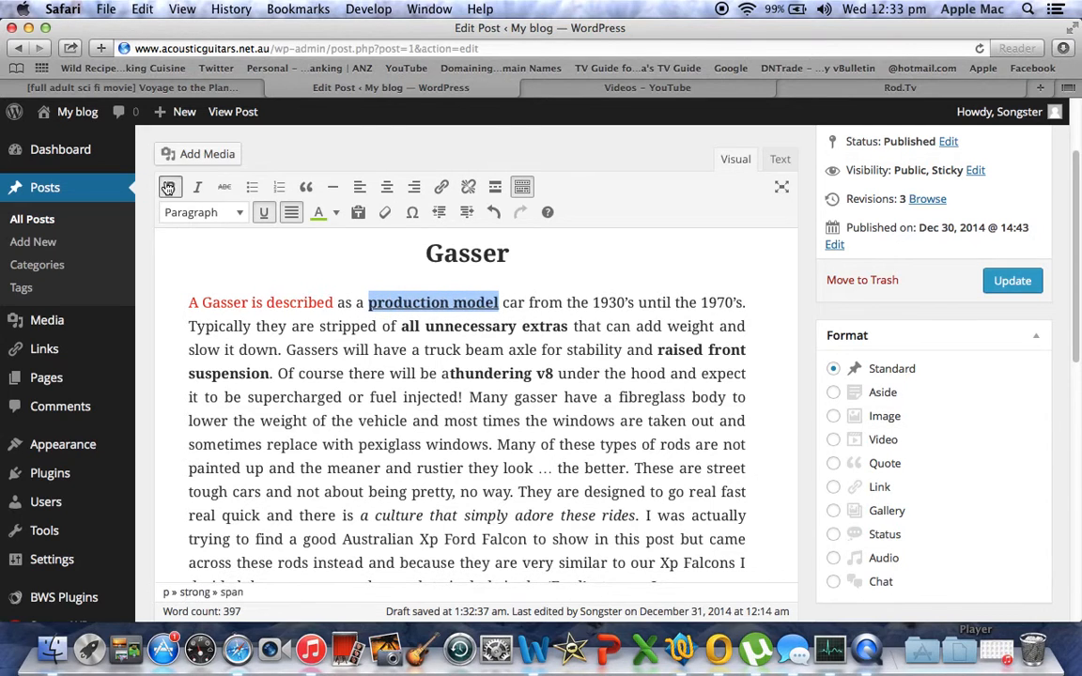
pyautogui.click(562, 279)
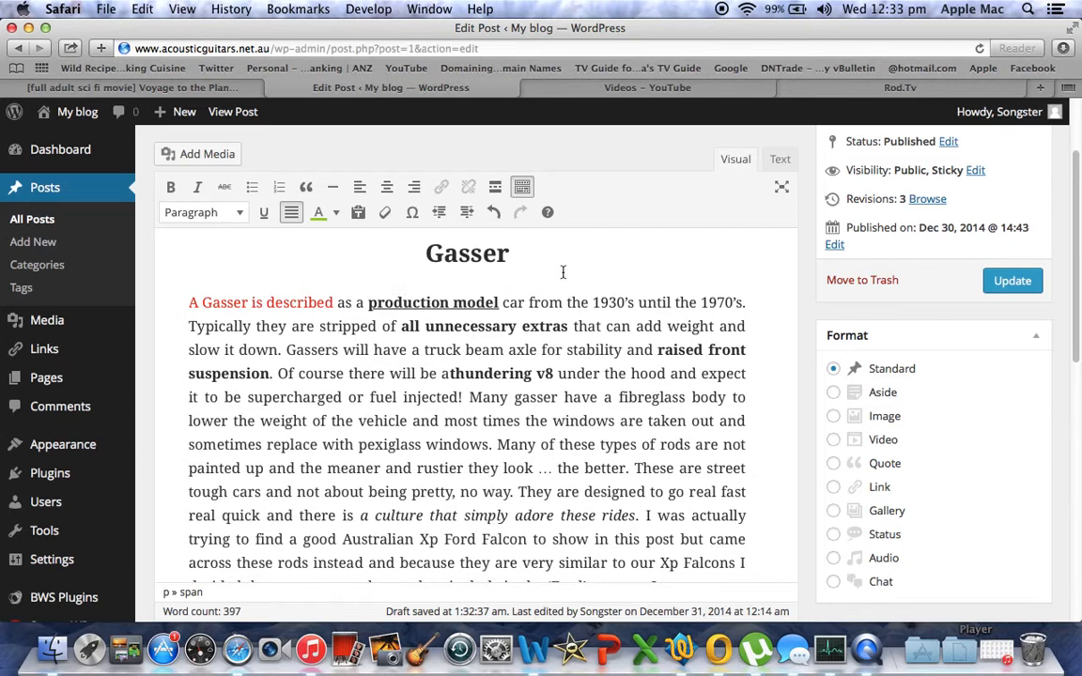
pyautogui.click(493, 213)
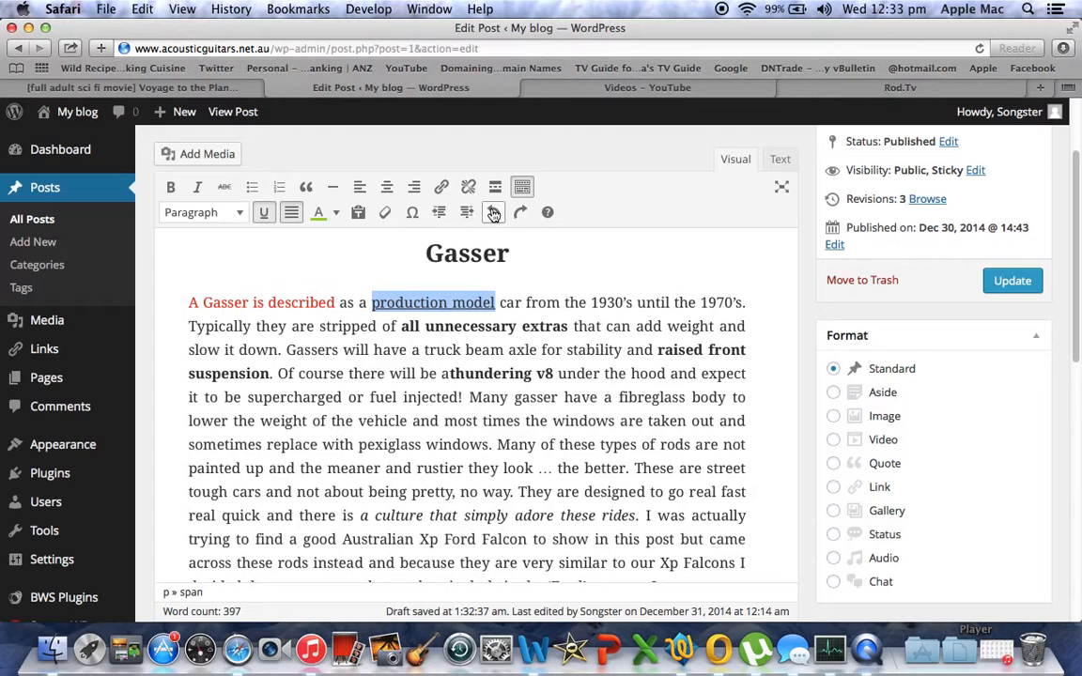
# Undo the underline on "production model" and redo it
pyautogui.click(493, 212)
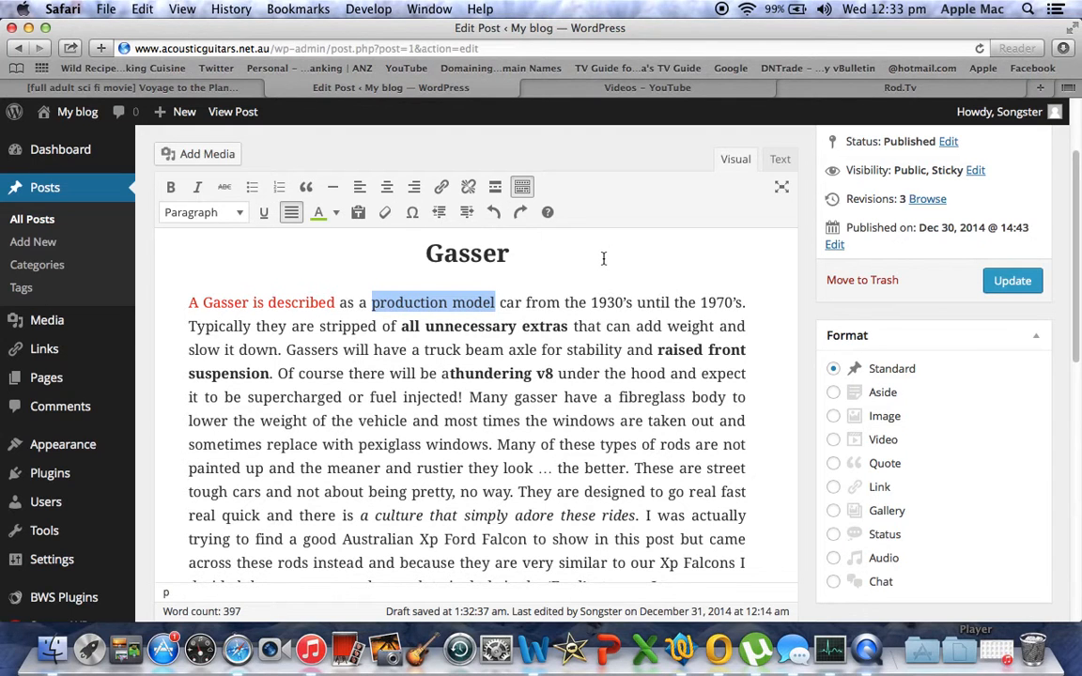
pyautogui.click(522, 212)
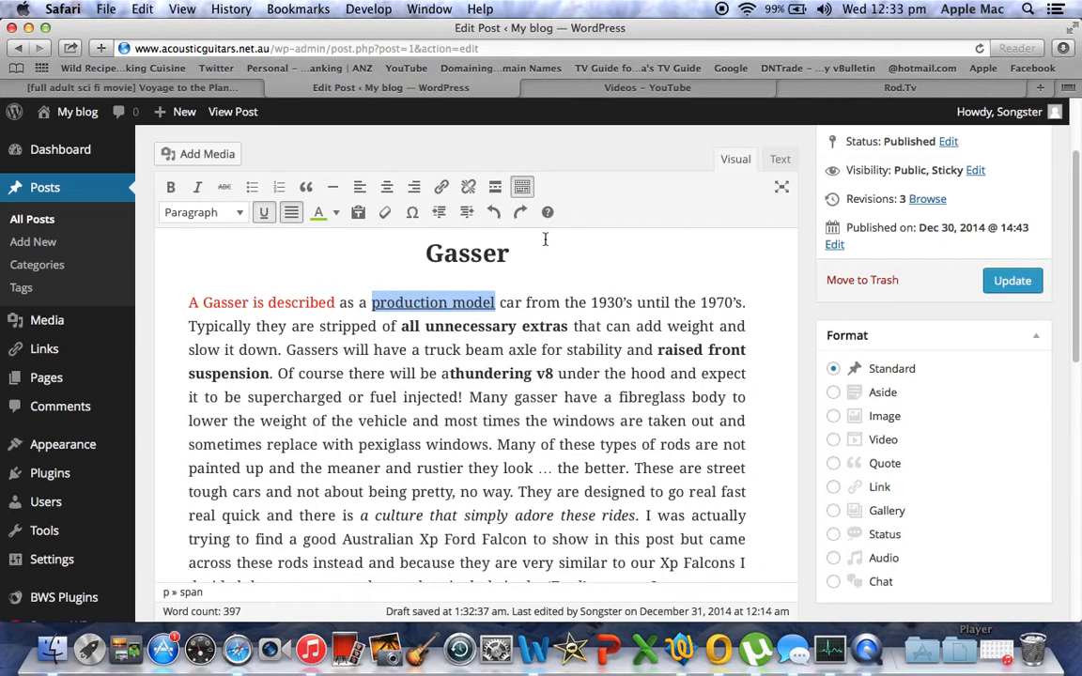
pyautogui.click(620, 242)
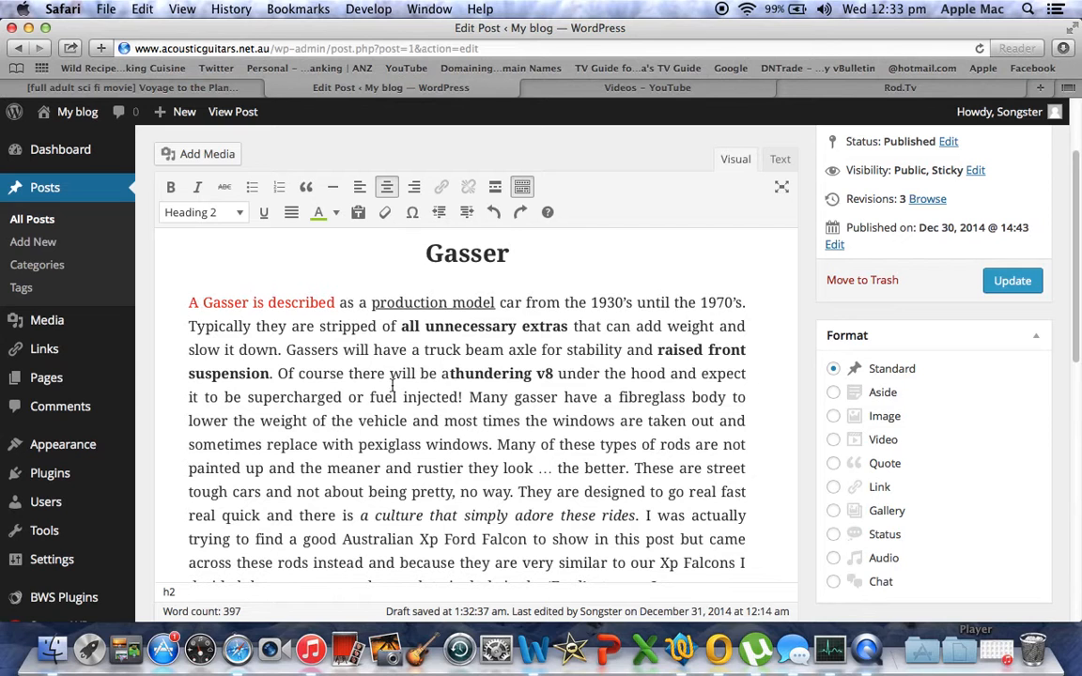
# Increase the first body paragraph's indent by two levels, and decrease it by two levels again
pyautogui.click(189, 300)
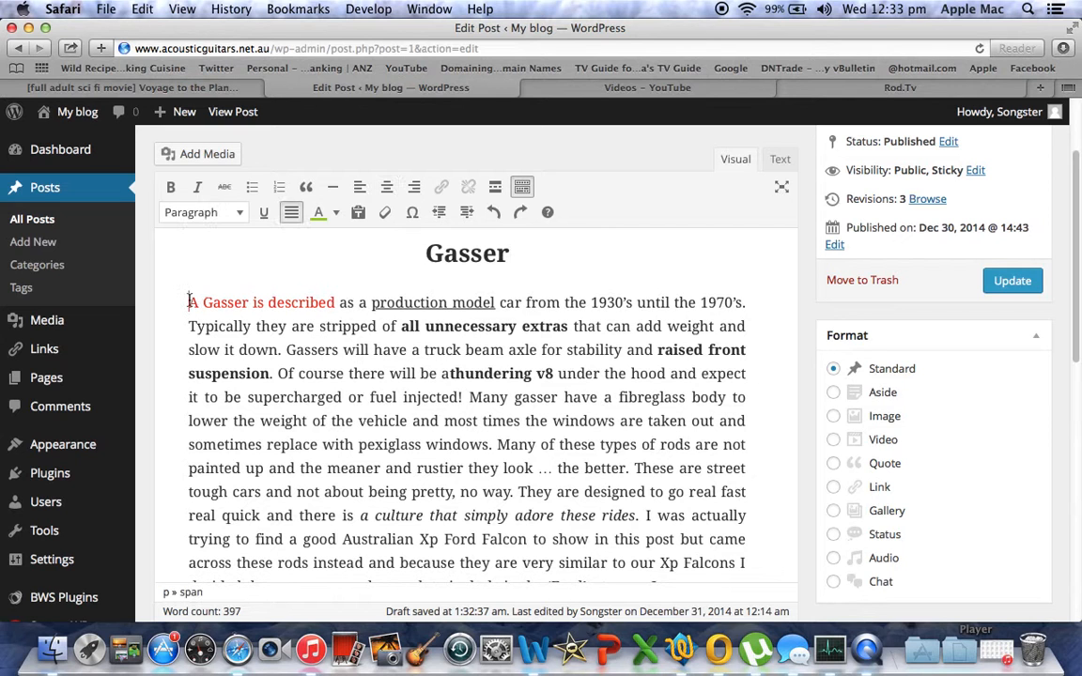
pyautogui.click(466, 215)
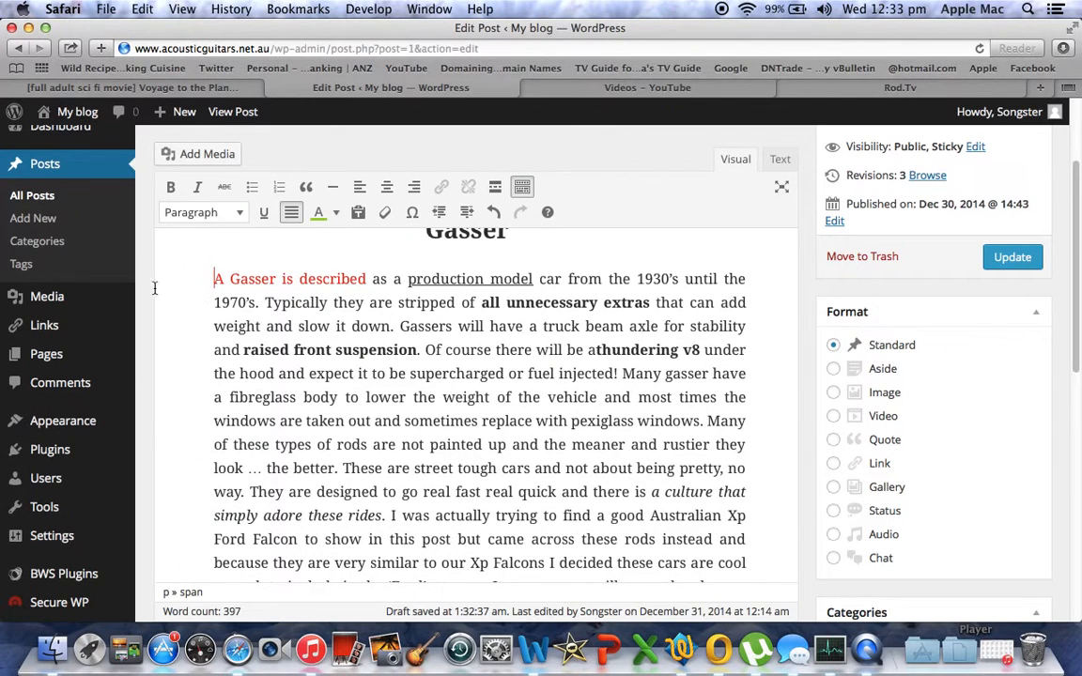
pyautogui.click(468, 214)
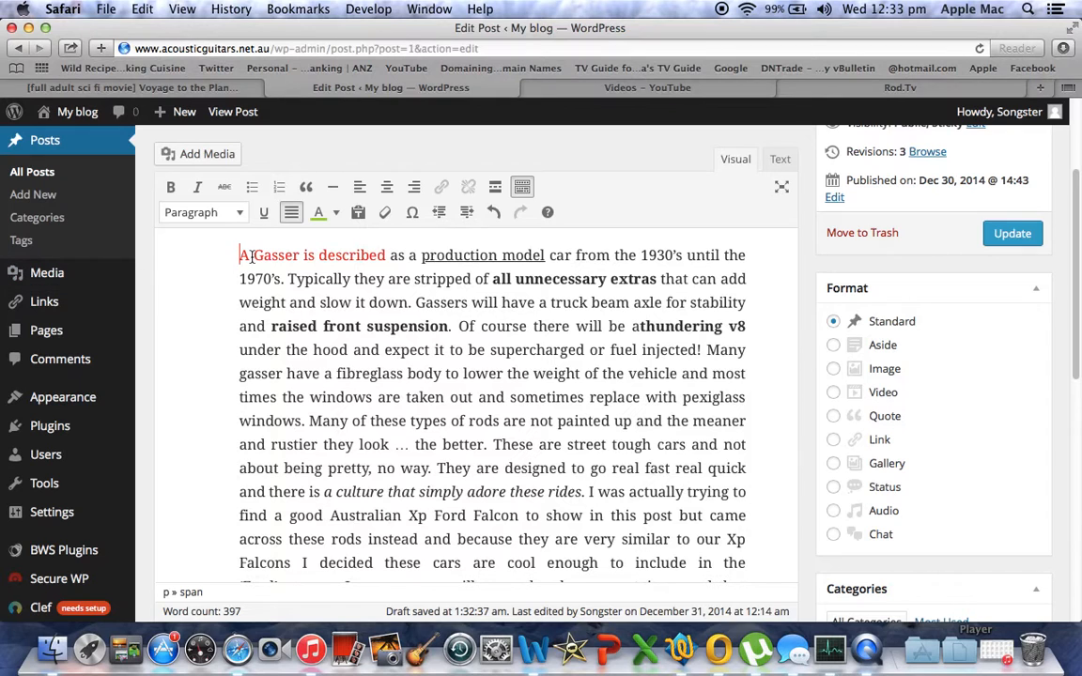
pyautogui.click(438, 214)
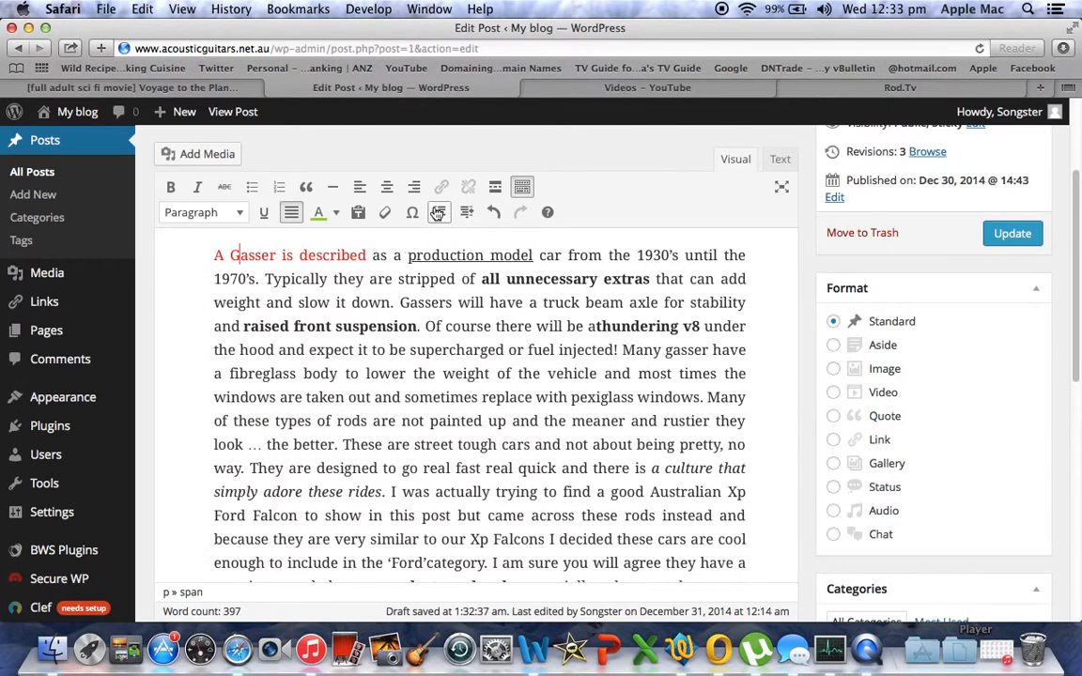
pyautogui.click(438, 214)
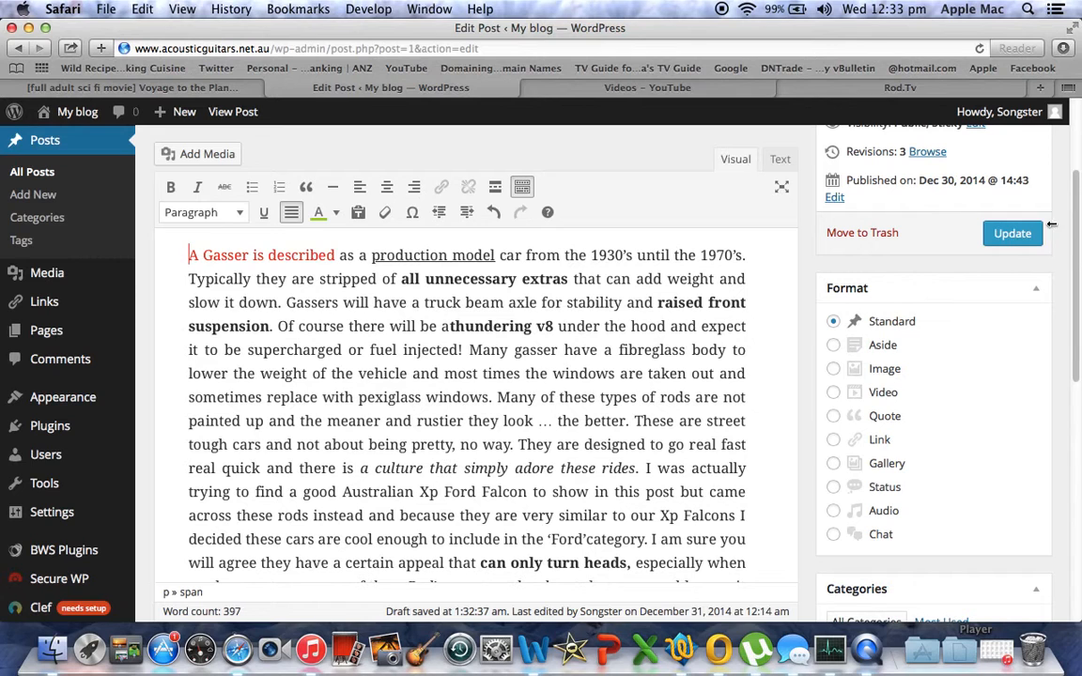
# Clear the formatting from the first four lines of the first body paragraph, and insert a space between "a" and "thundering"
pyautogui.scroll(4, 1071, 214)
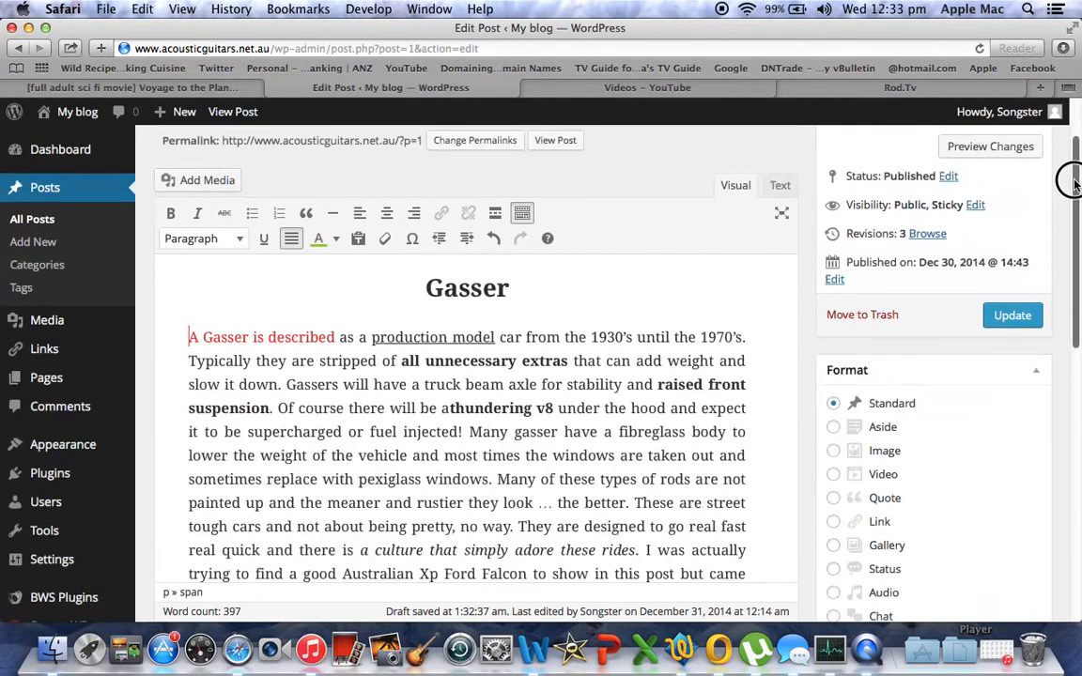
pyautogui.moveTo(1074, 177); pyautogui.dragTo(1074, 178)
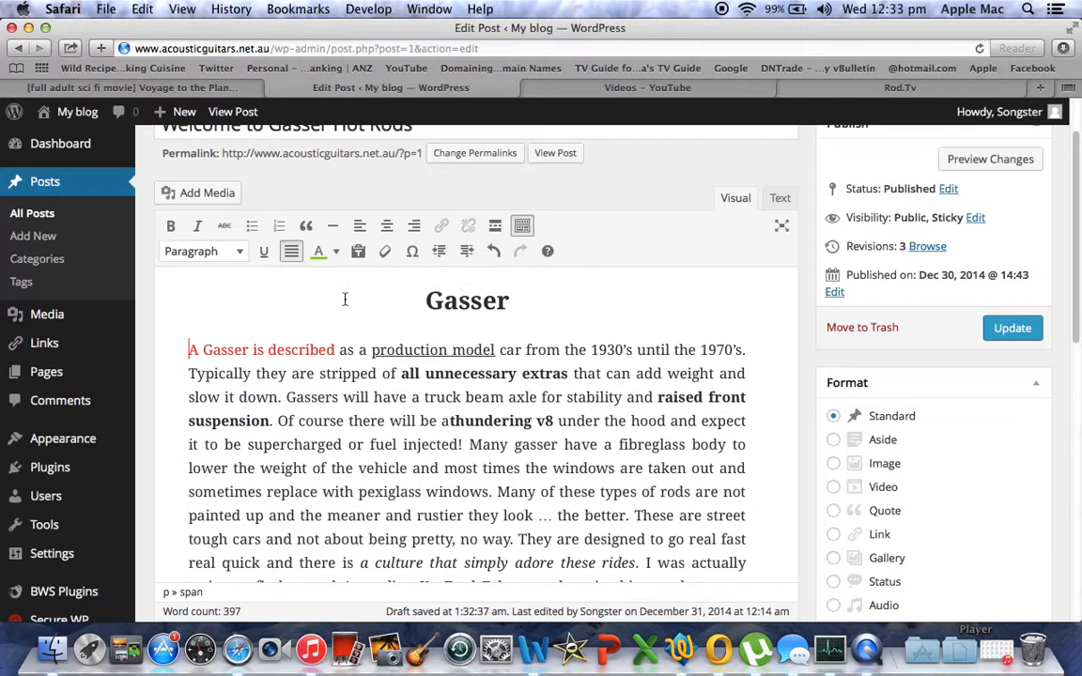
pyautogui.moveTo(763, 415); pyautogui.dragTo(66, 328)
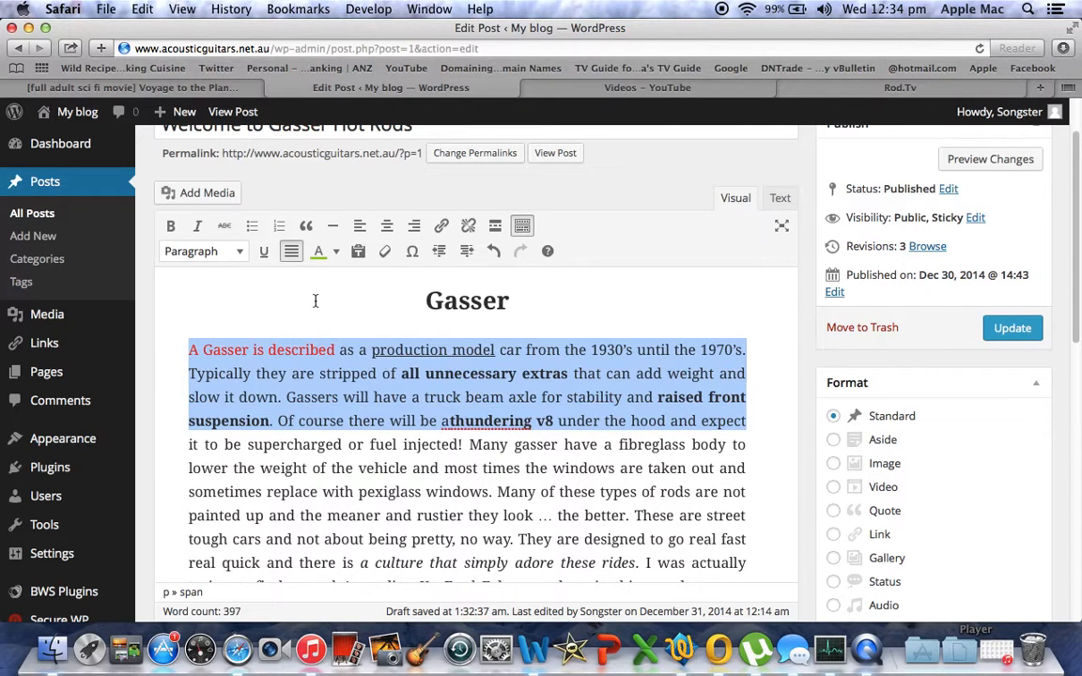
pyautogui.click(384, 253)
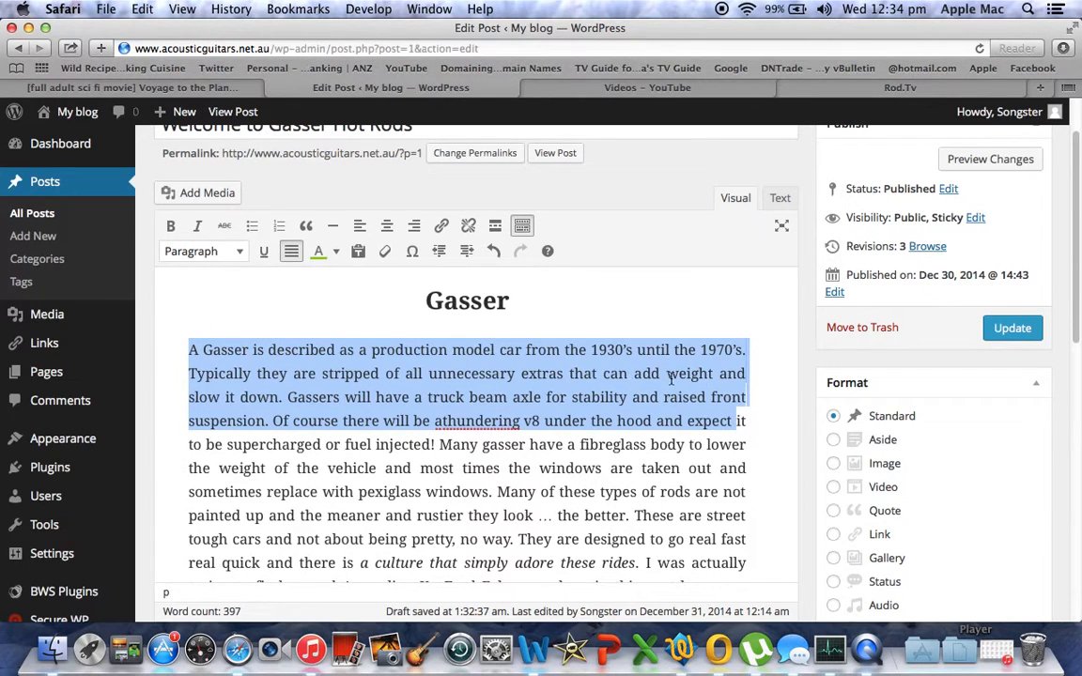
pyautogui.click(744, 375)
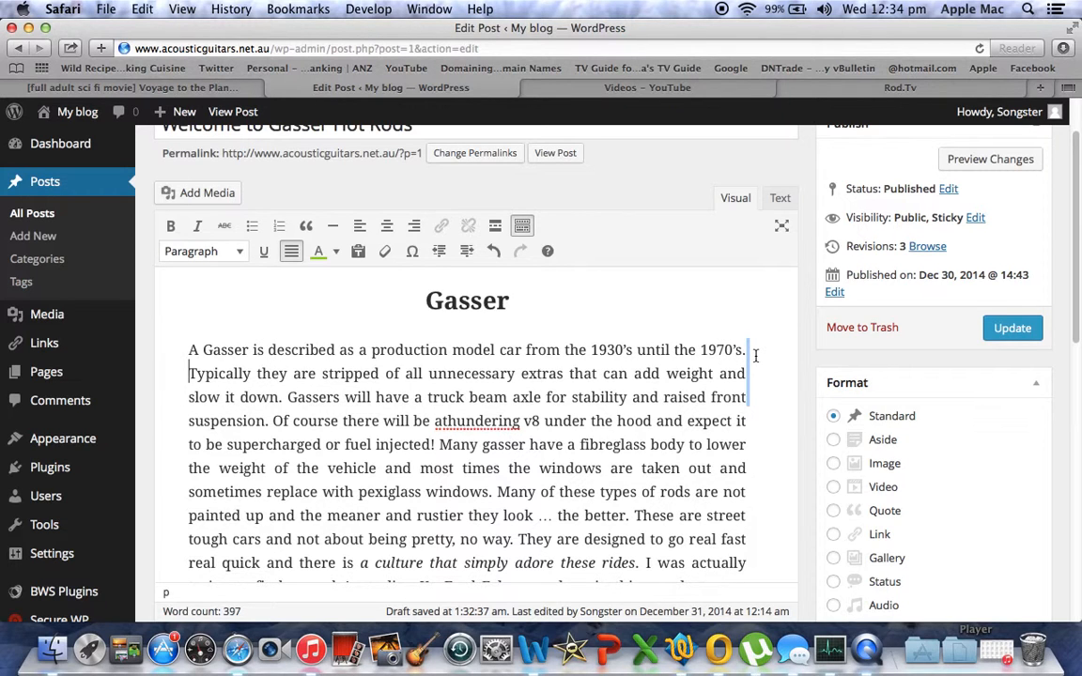
pyautogui.click(443, 420)
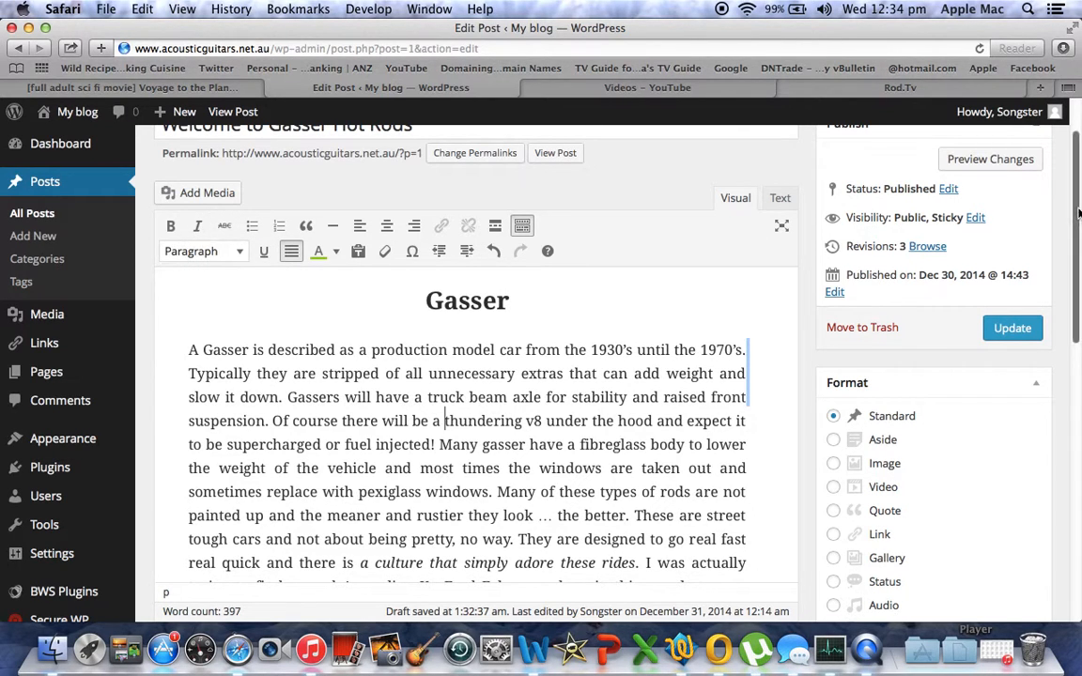
# Insert a bulleted list with the items "kkkk", "nnnn" and "lllll" below the first body paragraph
pyautogui.moveTo(1078, 209); pyautogui.dragTo(1070, 291)
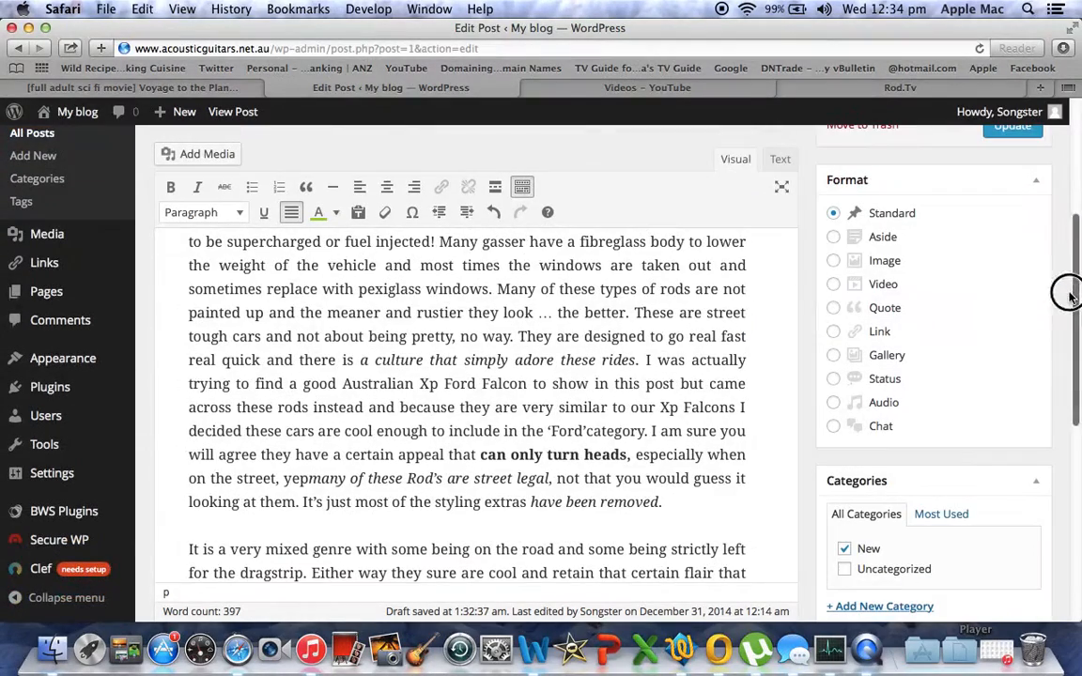
pyautogui.click(665, 504)
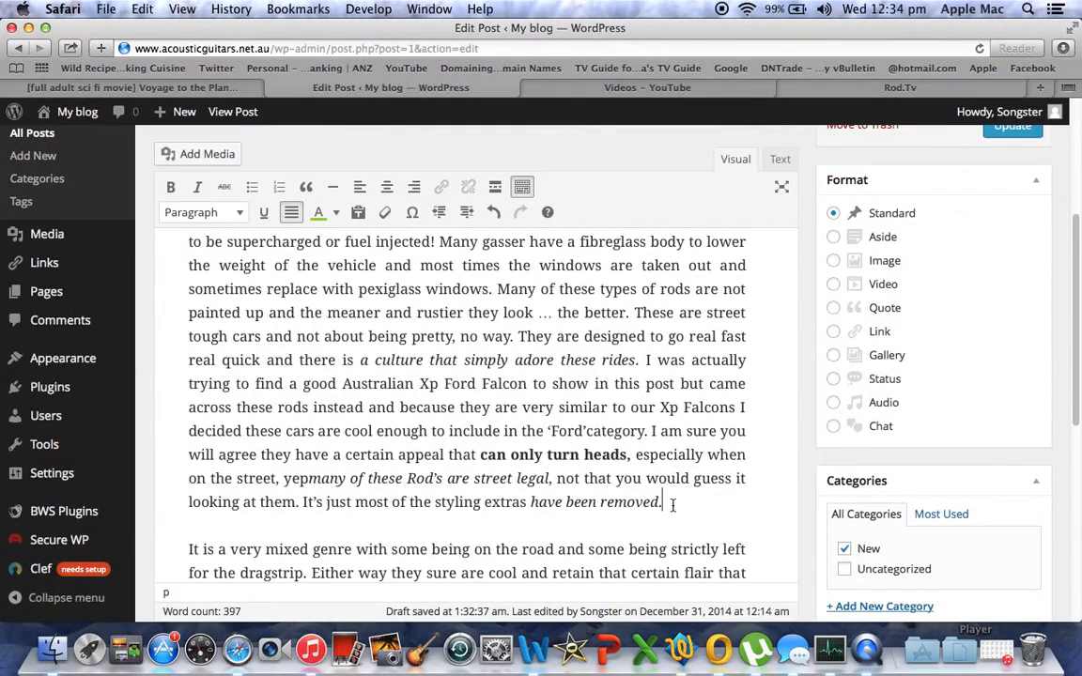
pyautogui.press('Return')
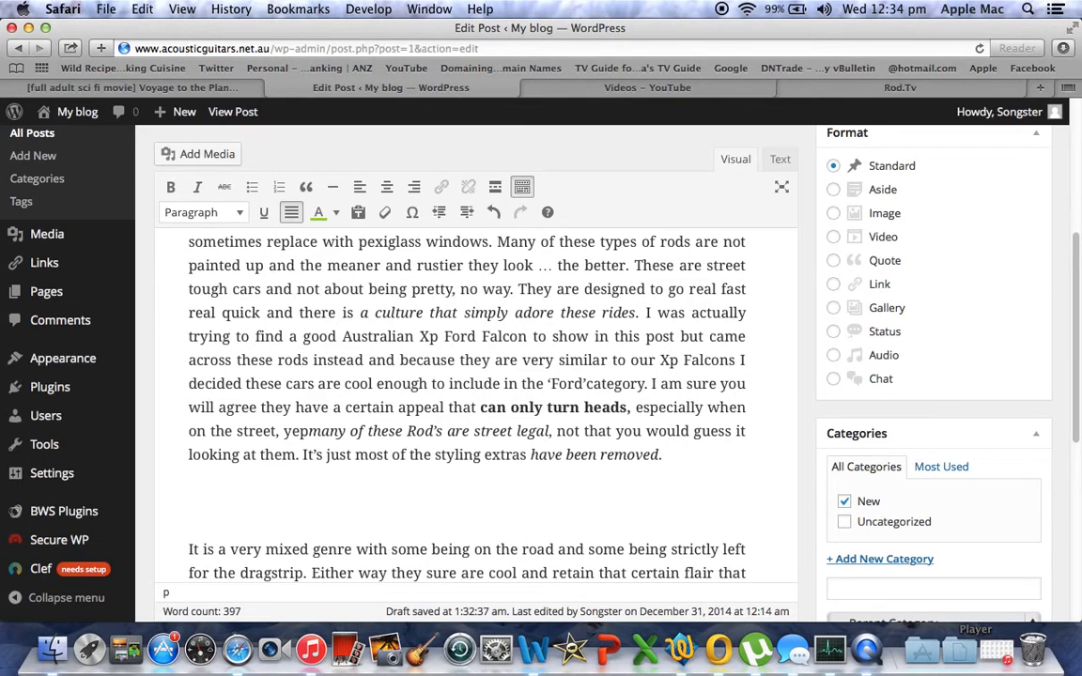
pyautogui.click(252, 187)
pyautogui.write('kkkk')
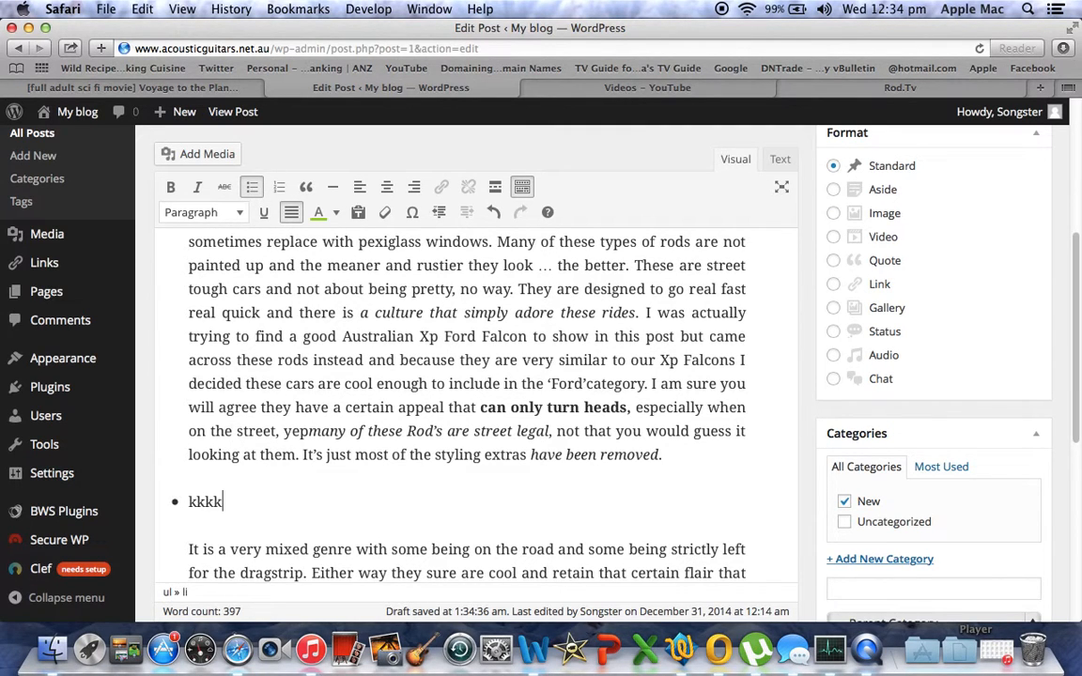
pyautogui.press('Return')
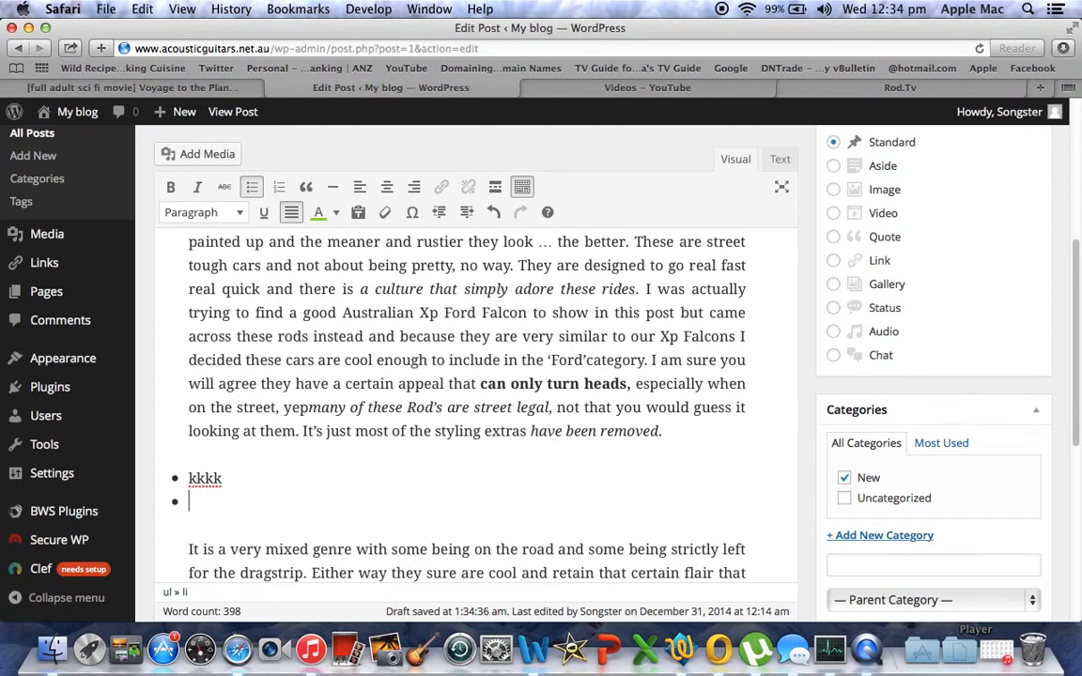
pyautogui.write('nnnn')
pyautogui.press('Return')
pyautogui.write('llll')
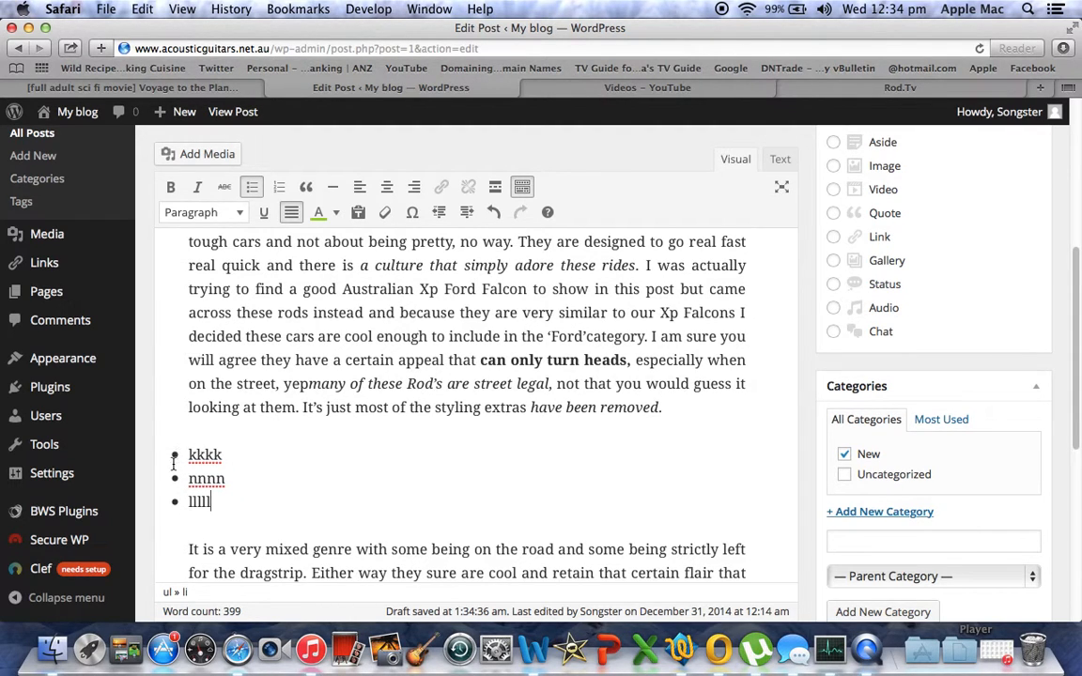
# Convert the bulleted list to a numbered list and add a fourth item "mmmm"
pyautogui.click(279, 187)
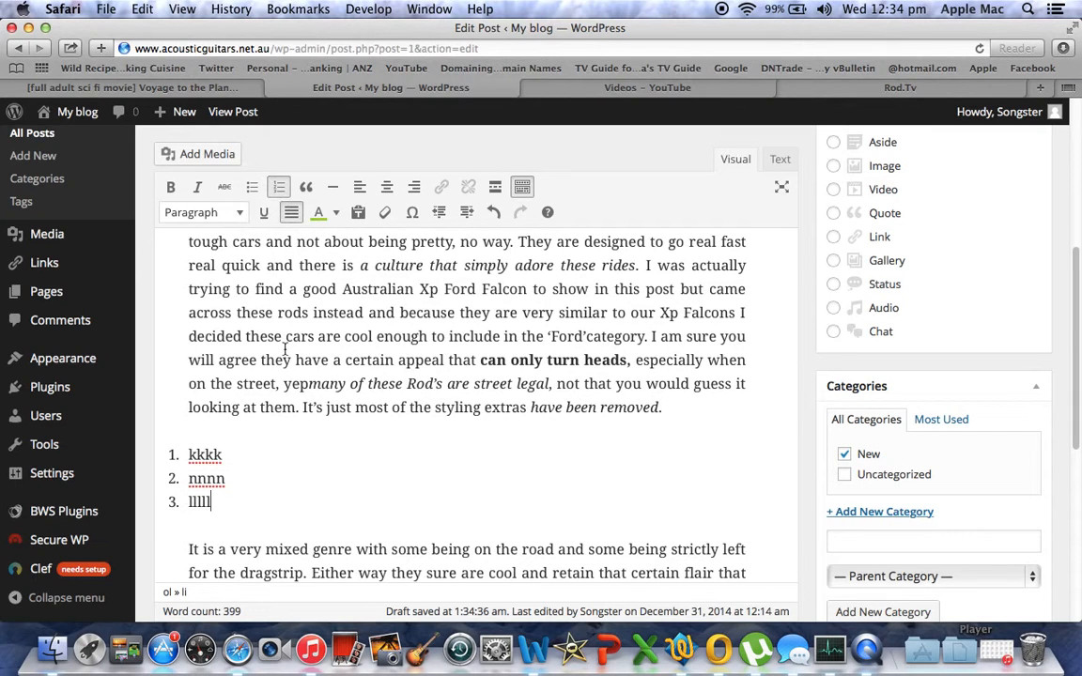
pyautogui.press('Return')
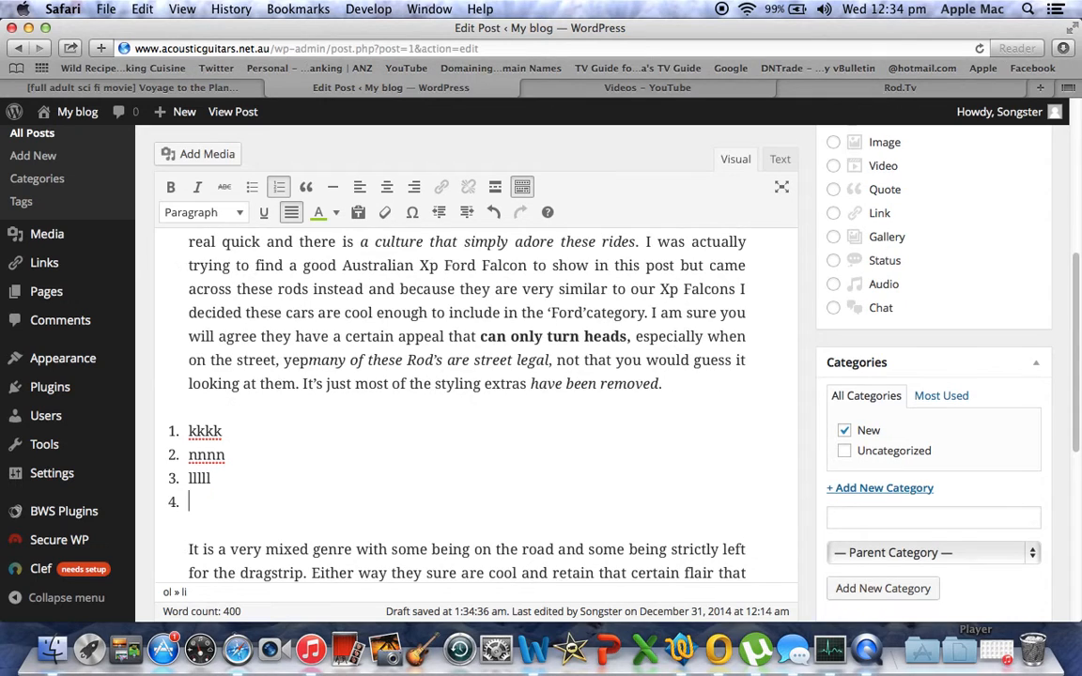
pyautogui.write('mmmm')
# Delete the list text backwards from the last item to the first letter of the second item
pyautogui.click(251, 506)
pyautogui.press('BackSpace')
pyautogui.press('BackSpace')
pyautogui.press('BackSpace')
pyautogui.press('BackSpace')
pyautogui.press('BackSpace')
pyautogui.press('BackSpace')
pyautogui.press('BackSpace')
pyautogui.press('BackSpace')
pyautogui.press('BackSpace')
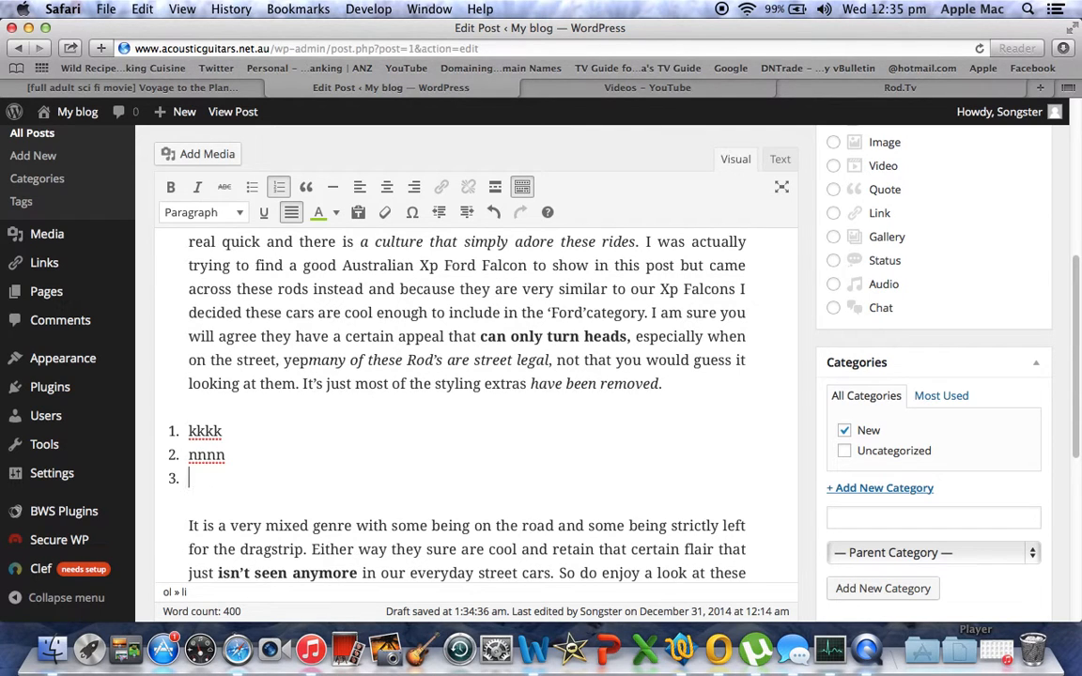
pyautogui.press('BackSpace')
pyautogui.press('BackSpace')
pyautogui.press('BackSpace')
pyautogui.press('BackSpace')
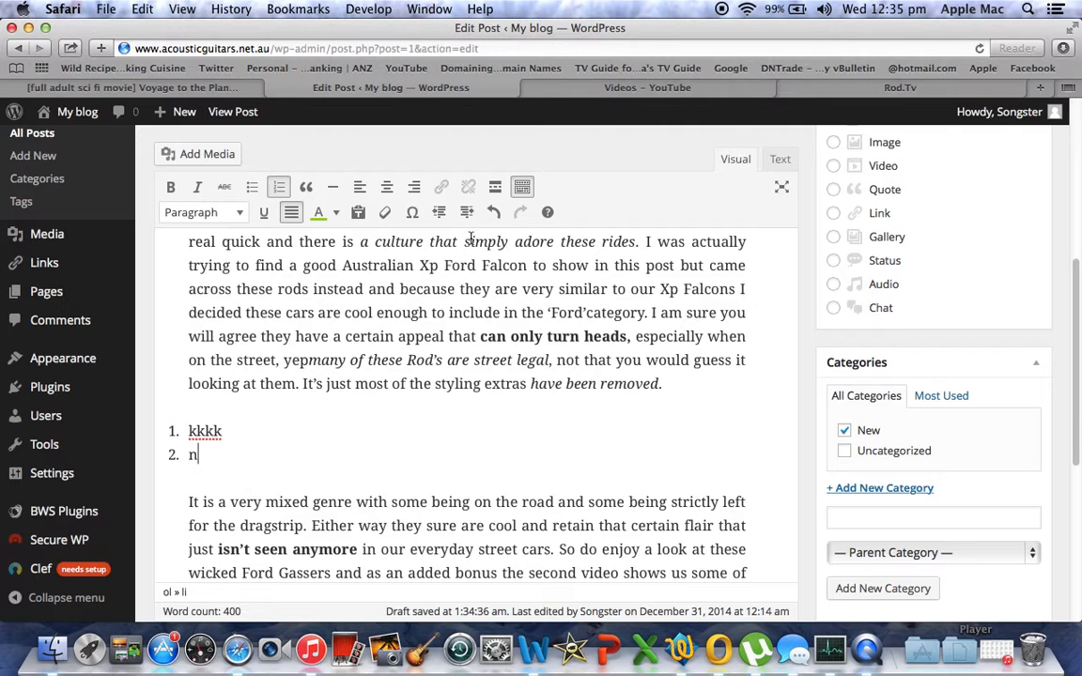
# Undo the list edits repeatedly until the whole list is removed from below the first body paragraph
pyautogui.click(493, 212)
pyautogui.click(493, 212)
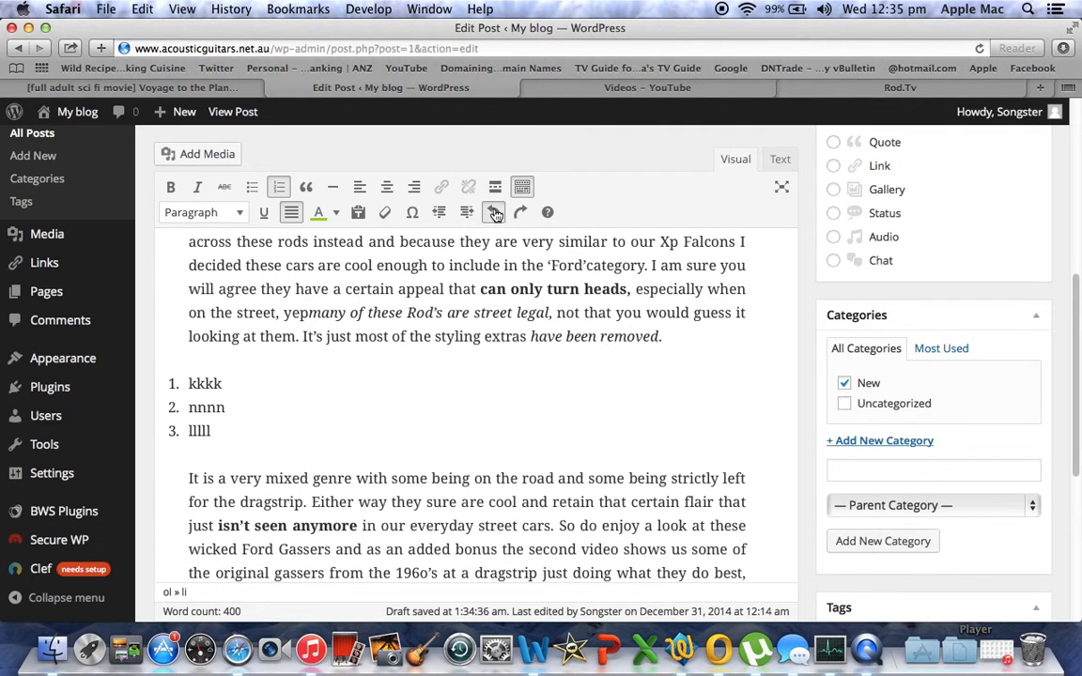
pyautogui.click(493, 213)
pyautogui.click(493, 212)
pyautogui.click(493, 212)
pyautogui.click(494, 212)
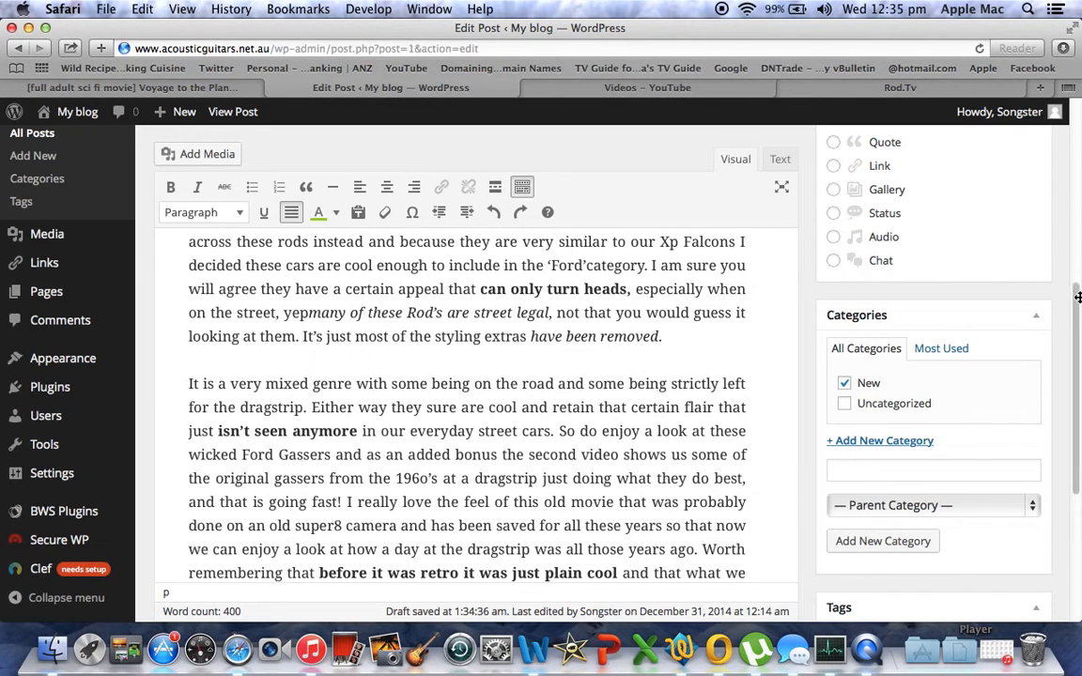
# Insert a Read More tag on a new line between the first and second body paragraphs
pyautogui.scroll(5, 1078, 297)
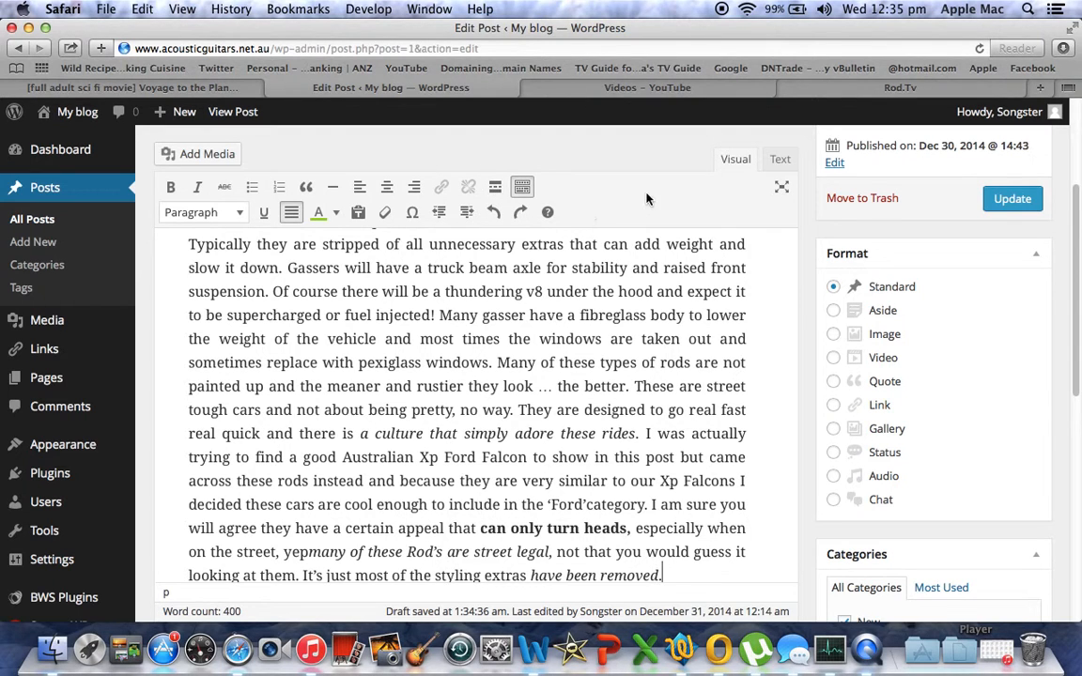
pyautogui.moveTo(1076, 205); pyautogui.dragTo(1052, 371)
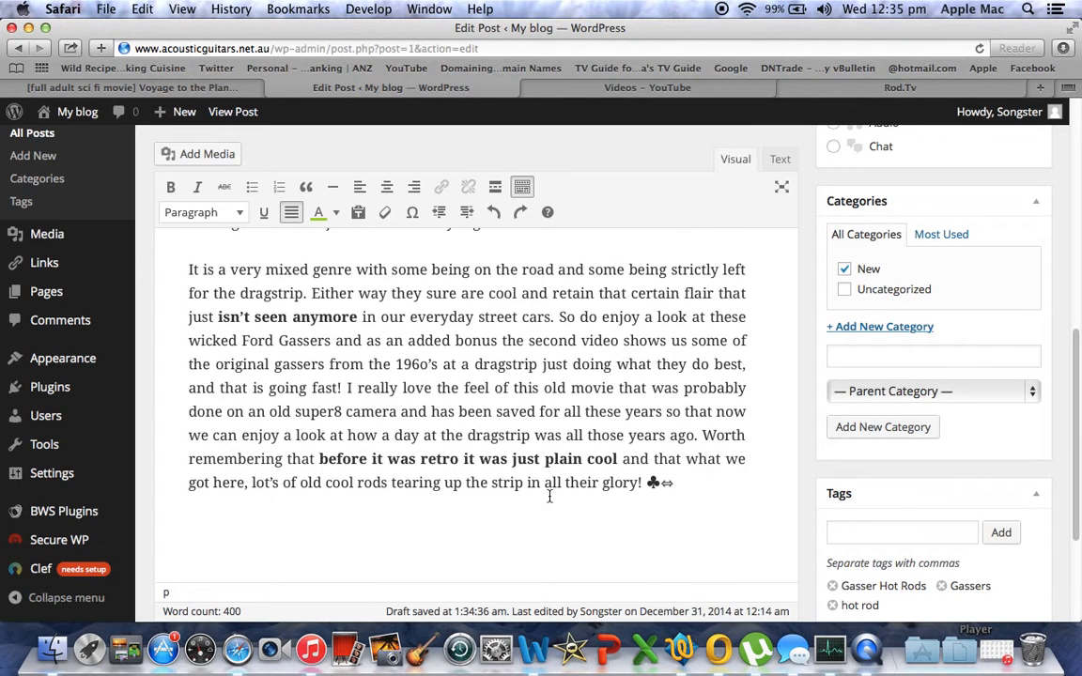
pyautogui.moveTo(1073, 374); pyautogui.dragTo(1052, 263)
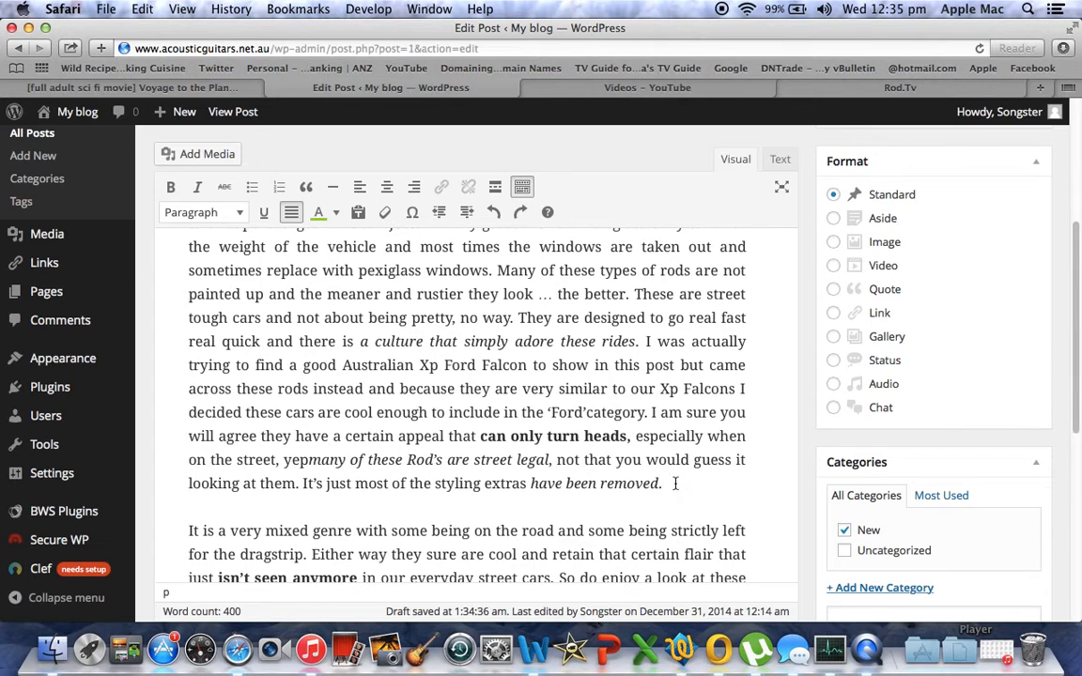
pyautogui.click(675, 484)
pyautogui.press('Return')
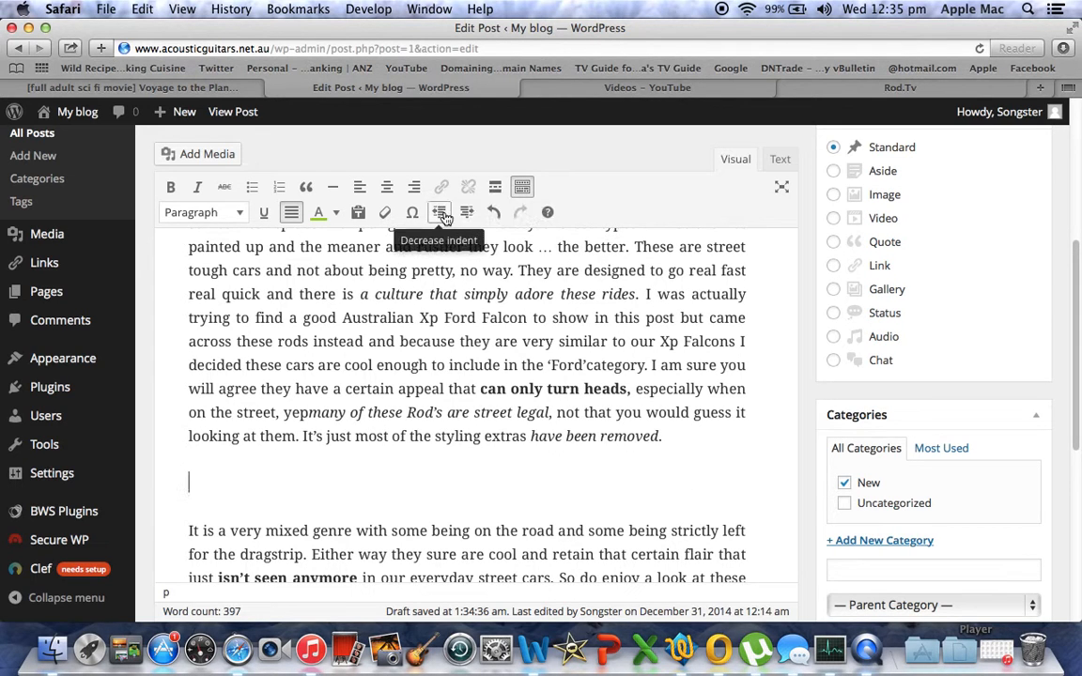
pyautogui.click(495, 189)
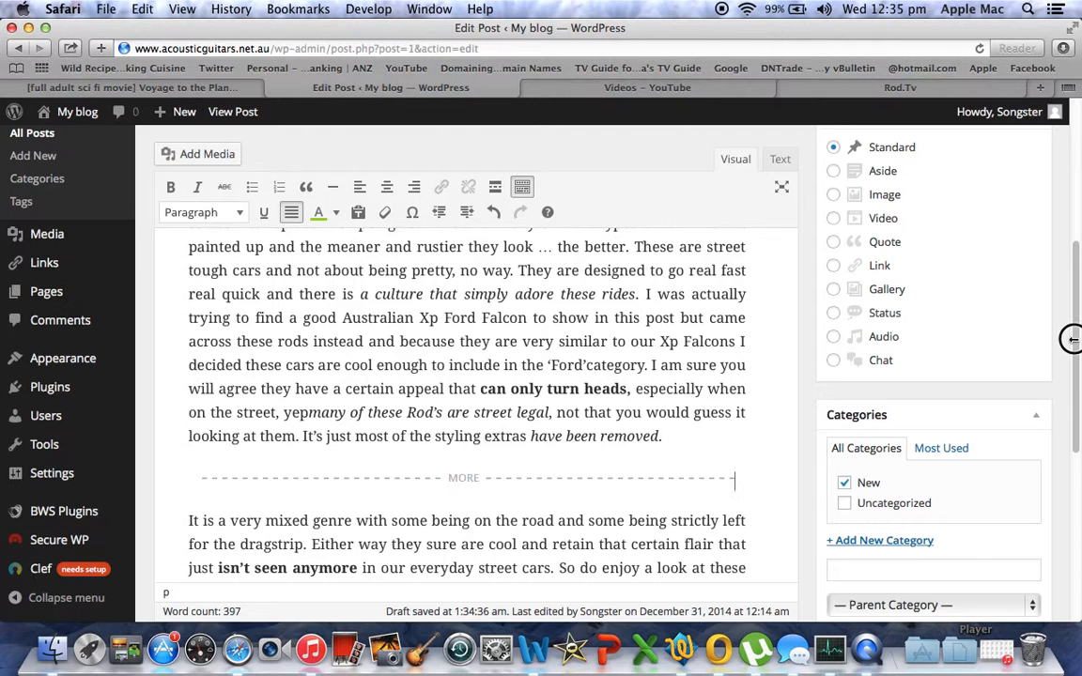
pyautogui.scroll(-4, 824, 424)
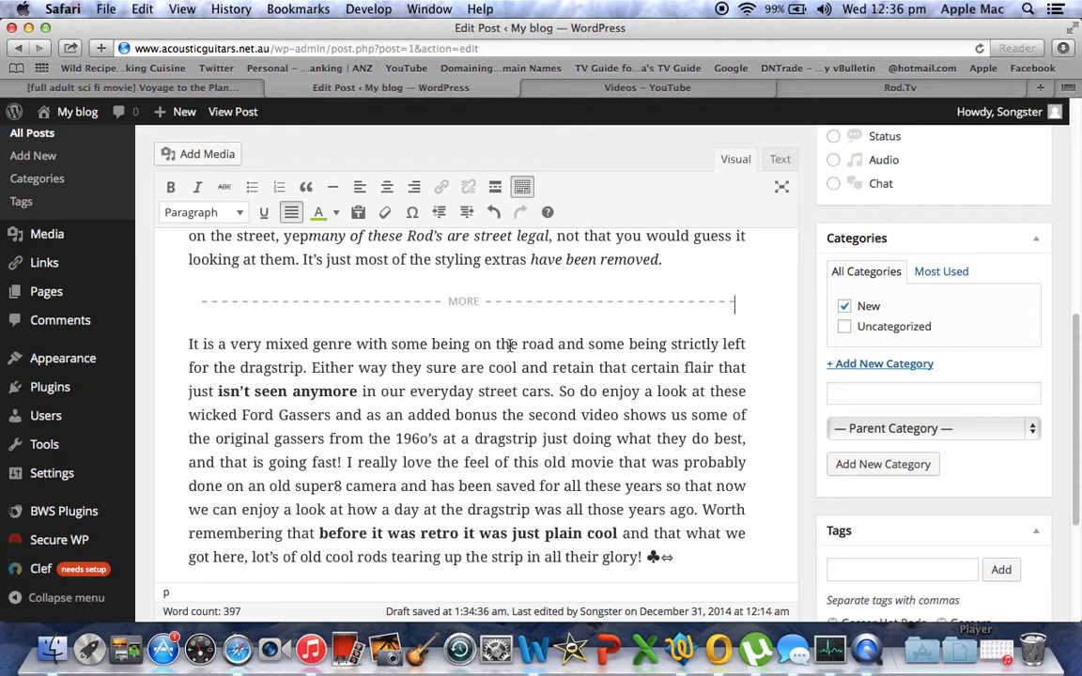
# Hide and restore the second row of formatting tools, and view the available paragraph and heading styles
pyautogui.moveTo(1077, 410); pyautogui.dragTo(1017, 241)
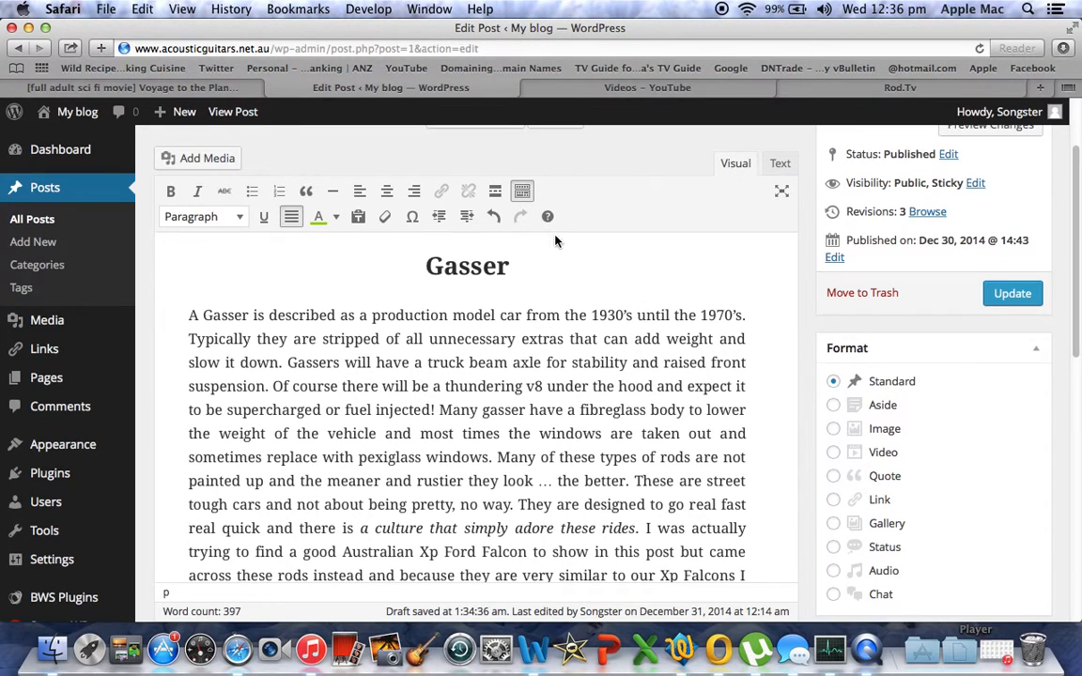
pyautogui.click(523, 191)
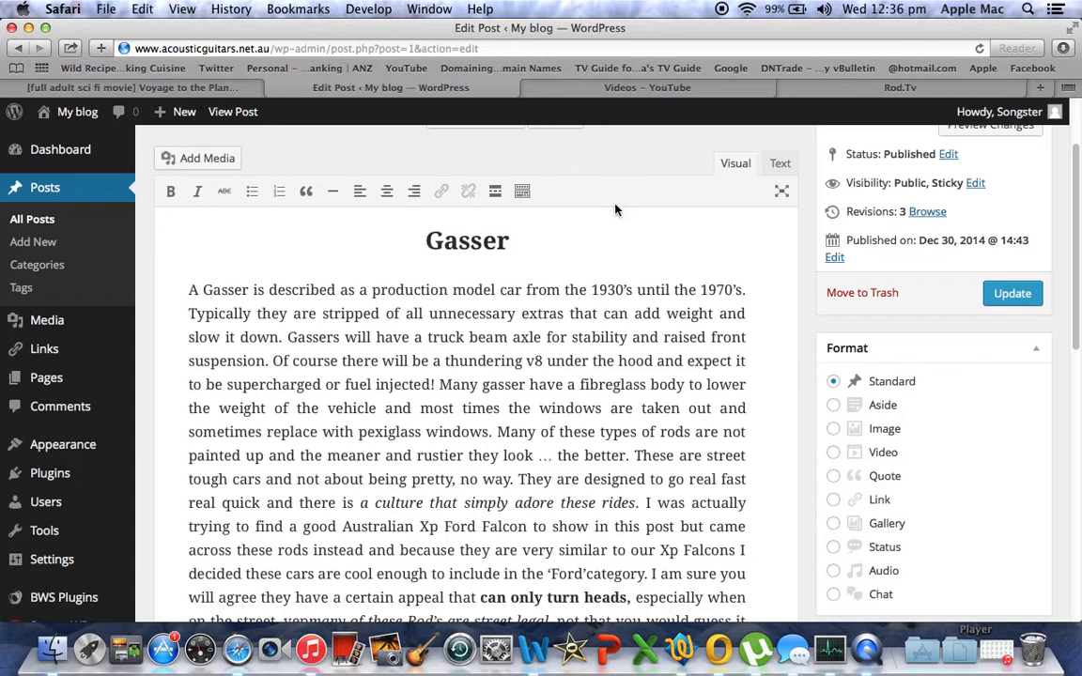
pyautogui.click(523, 193)
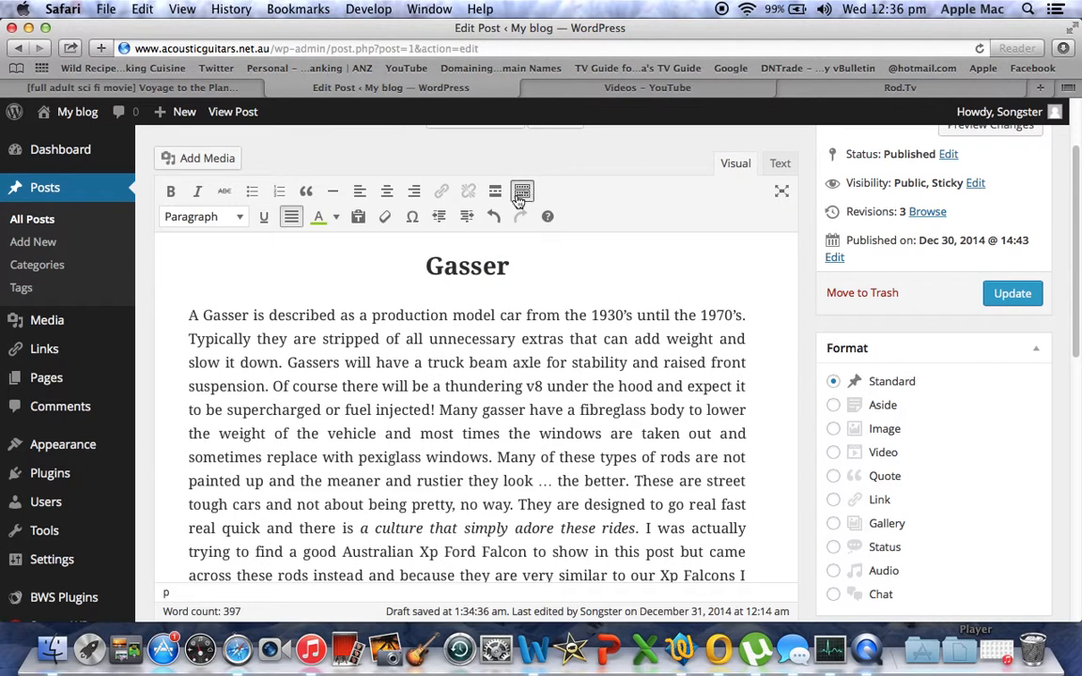
pyautogui.click(239, 217)
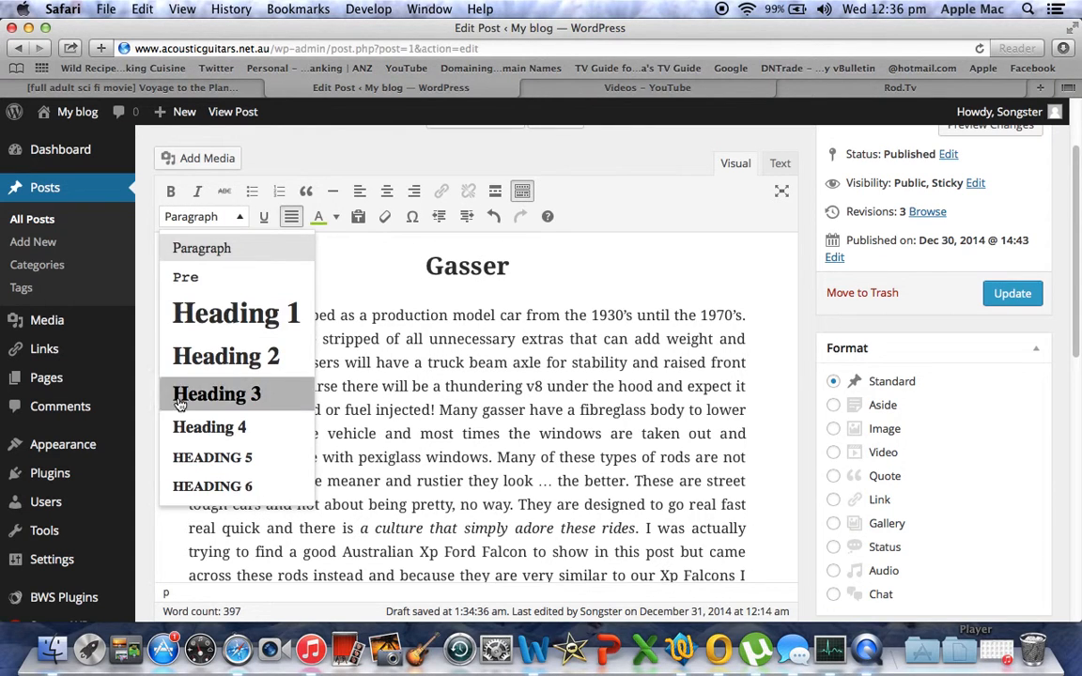
pyautogui.click(356, 262)
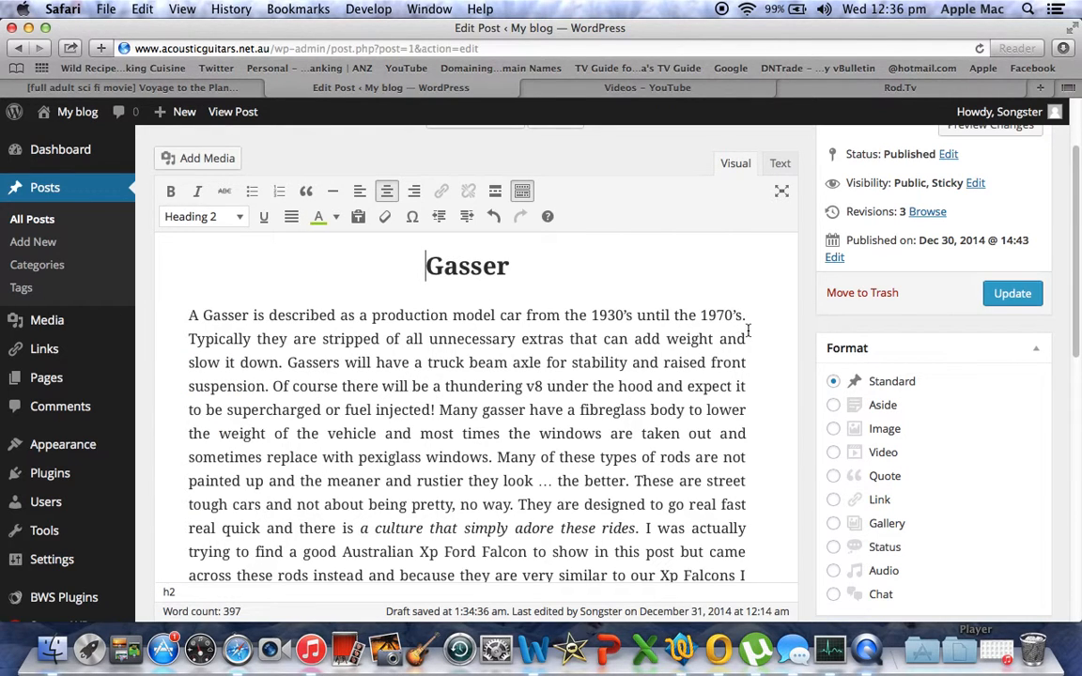
# Align the first body paragraph to the left, and set it back to justified
pyautogui.moveTo(762, 571); pyautogui.dragTo(160, 312)
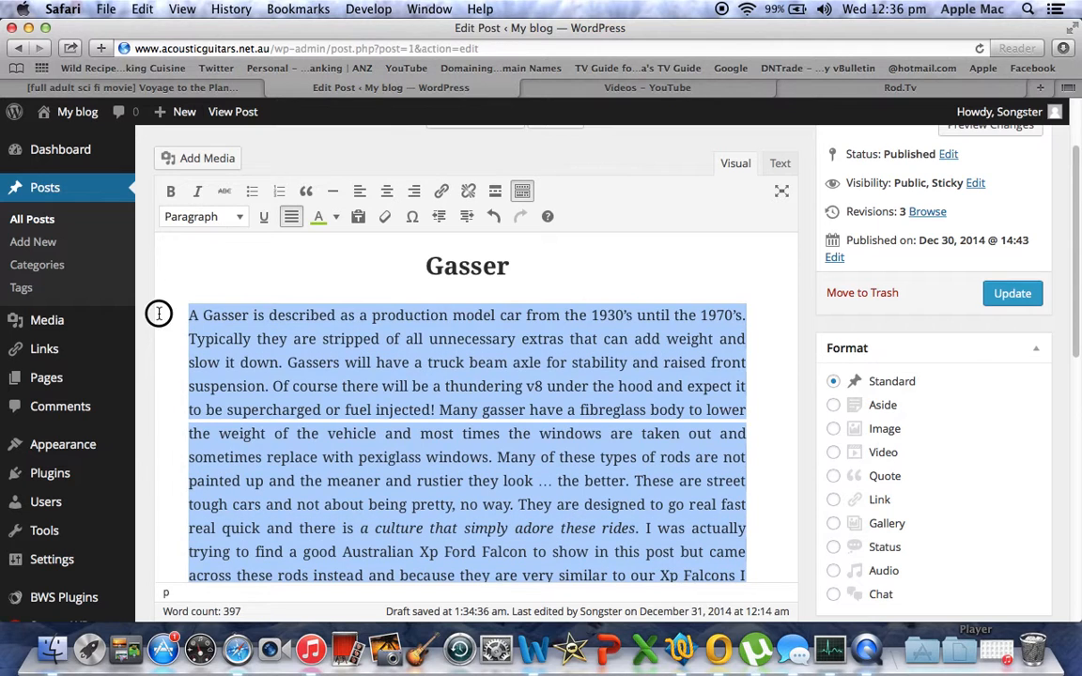
pyautogui.click(359, 191)
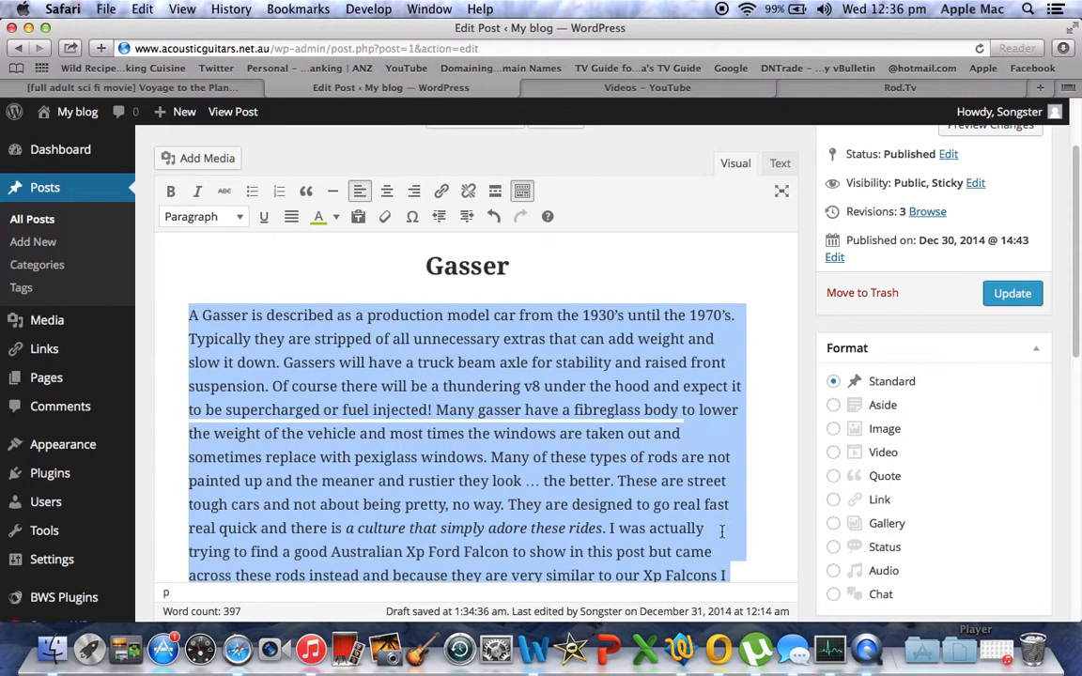
pyautogui.click(291, 216)
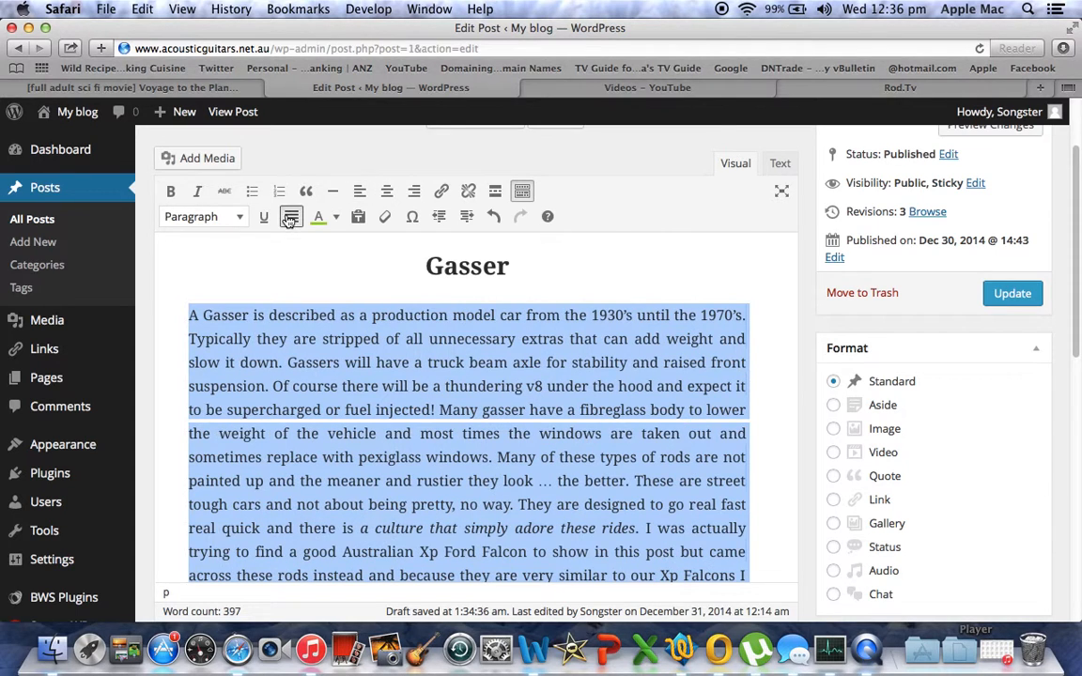
# Colour the selected first body paragraph bright green, and undo the colour change
pyautogui.click(335, 217)
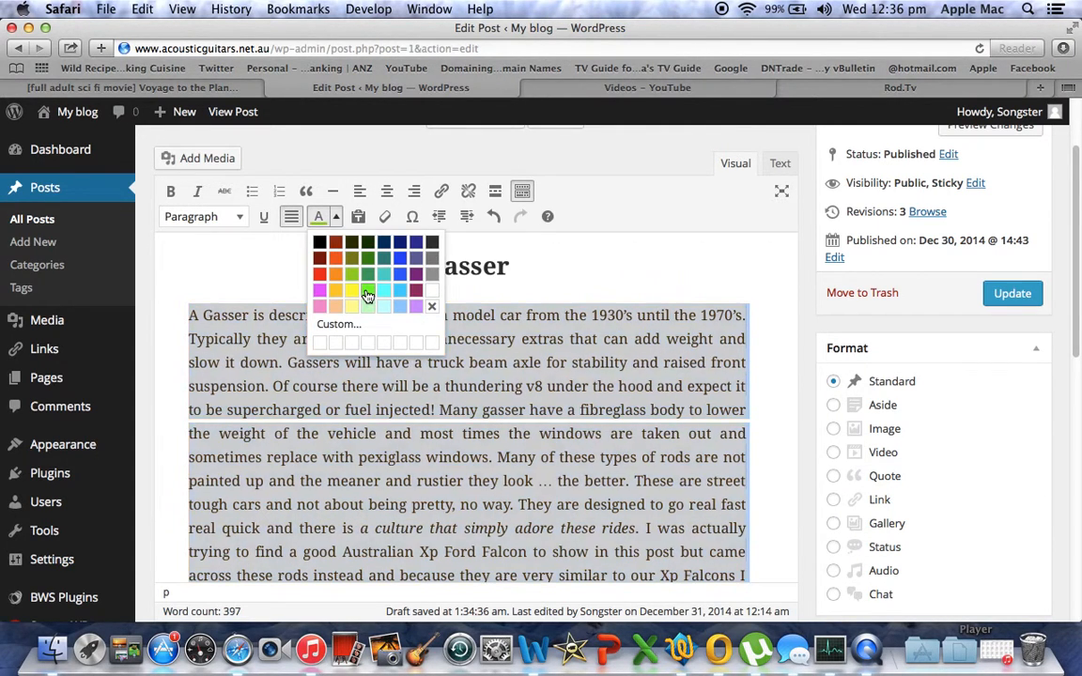
pyautogui.click(367, 289)
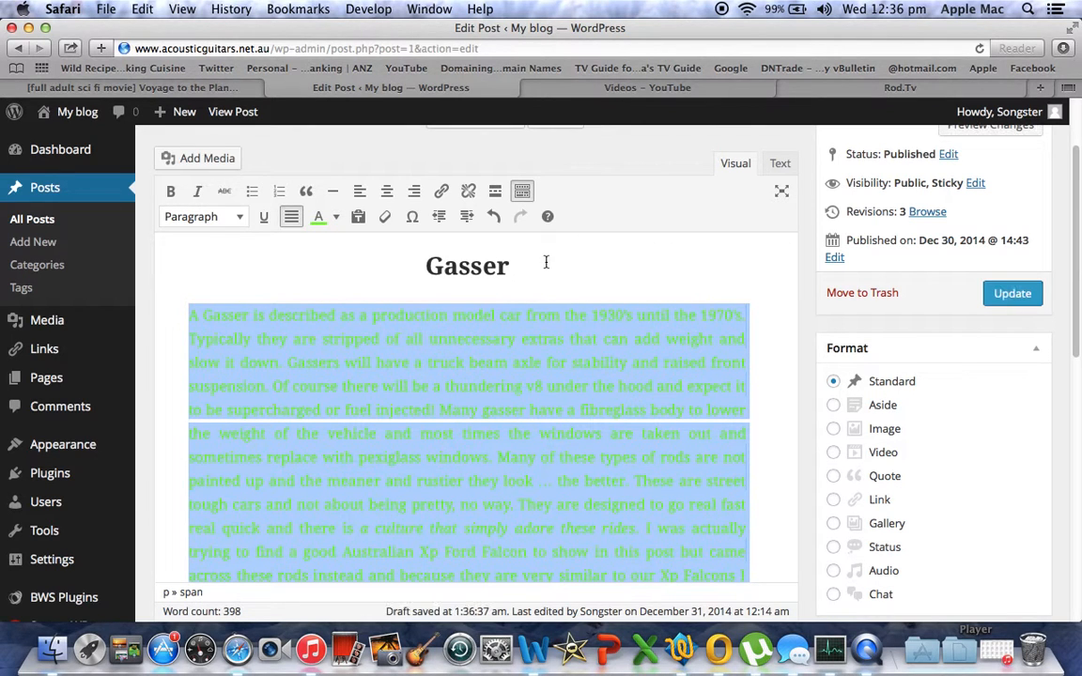
pyautogui.click(494, 217)
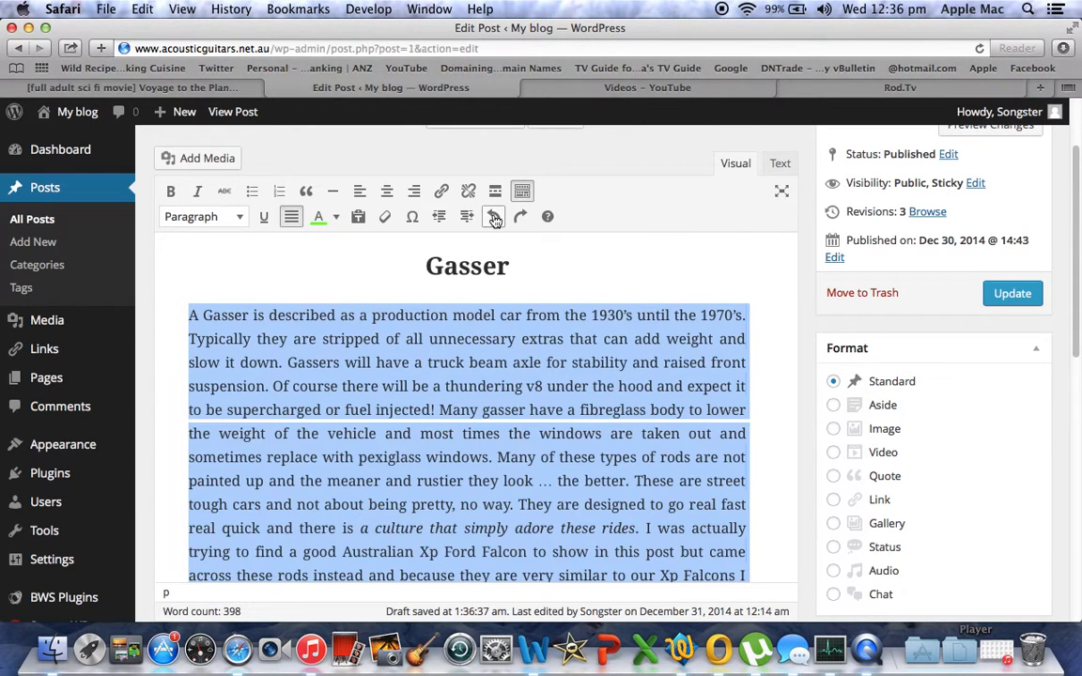
pyautogui.click(559, 262)
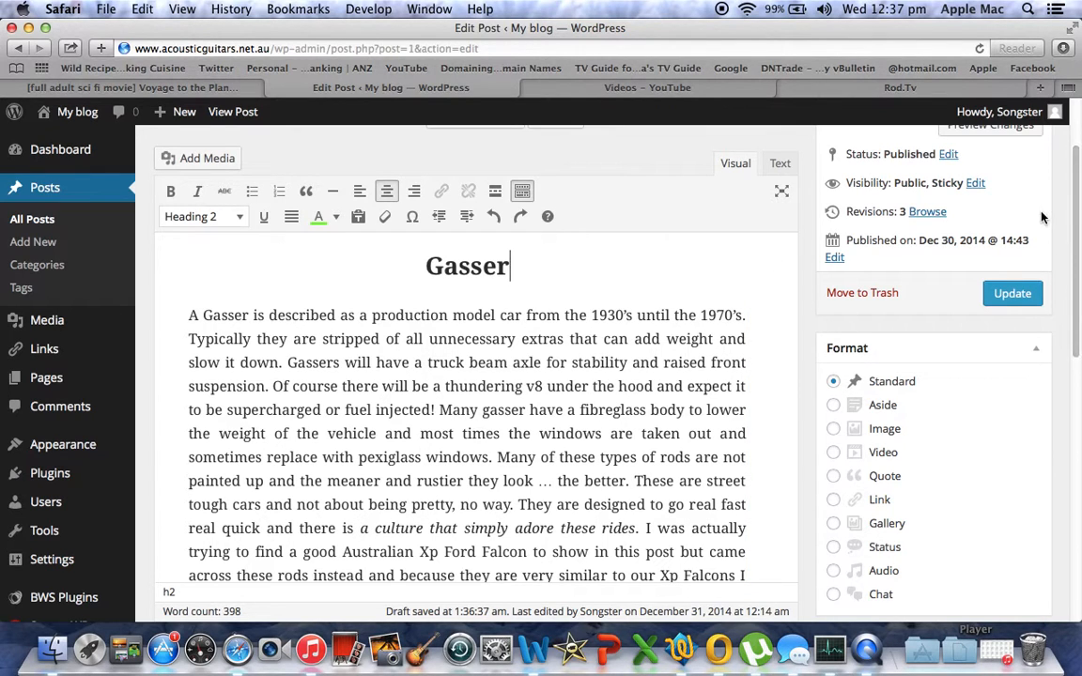
# Show the Discussion and Comments sections on the post editing screen
pyautogui.moveTo(1074, 206); pyautogui.dragTo(1070, 149)
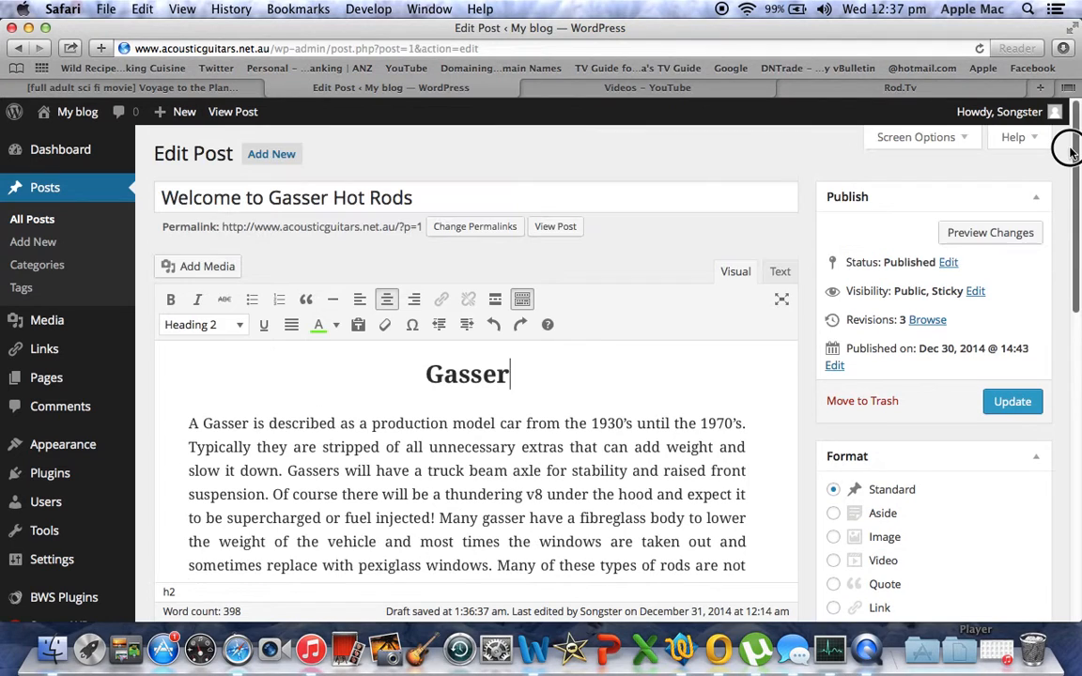
pyautogui.click(966, 144)
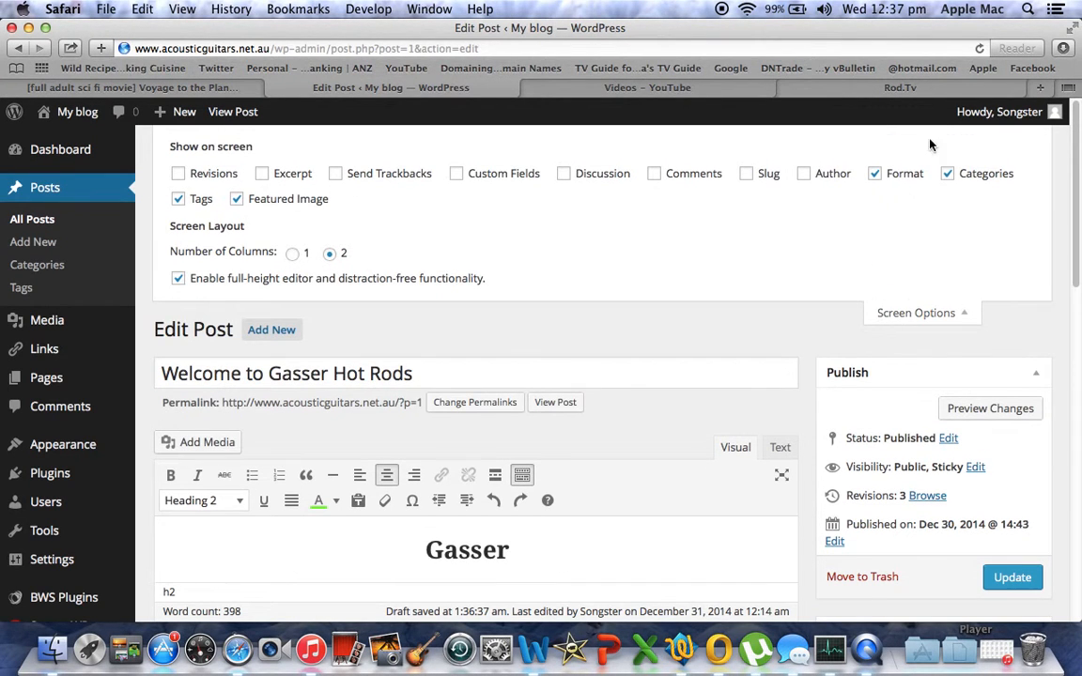
pyautogui.click(562, 174)
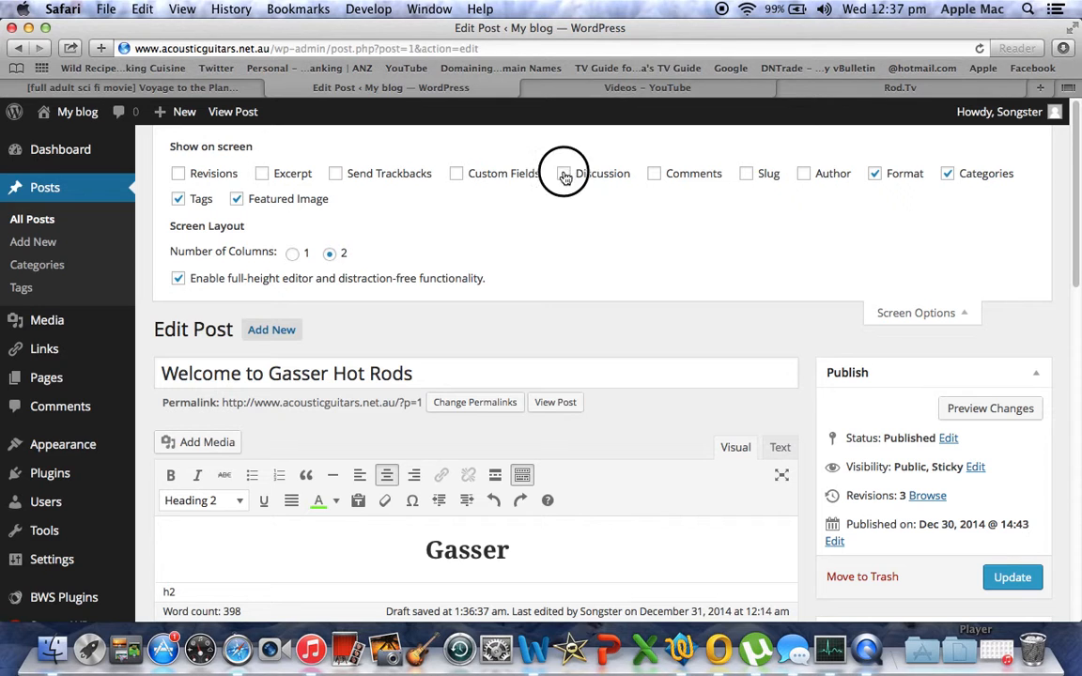
pyautogui.click(654, 174)
# Toggle the post's trackbacks and pingbacks permission off and on in the Discussion section, and disallow comments
pyautogui.moveTo(1072, 151); pyautogui.dragTo(1067, 457)
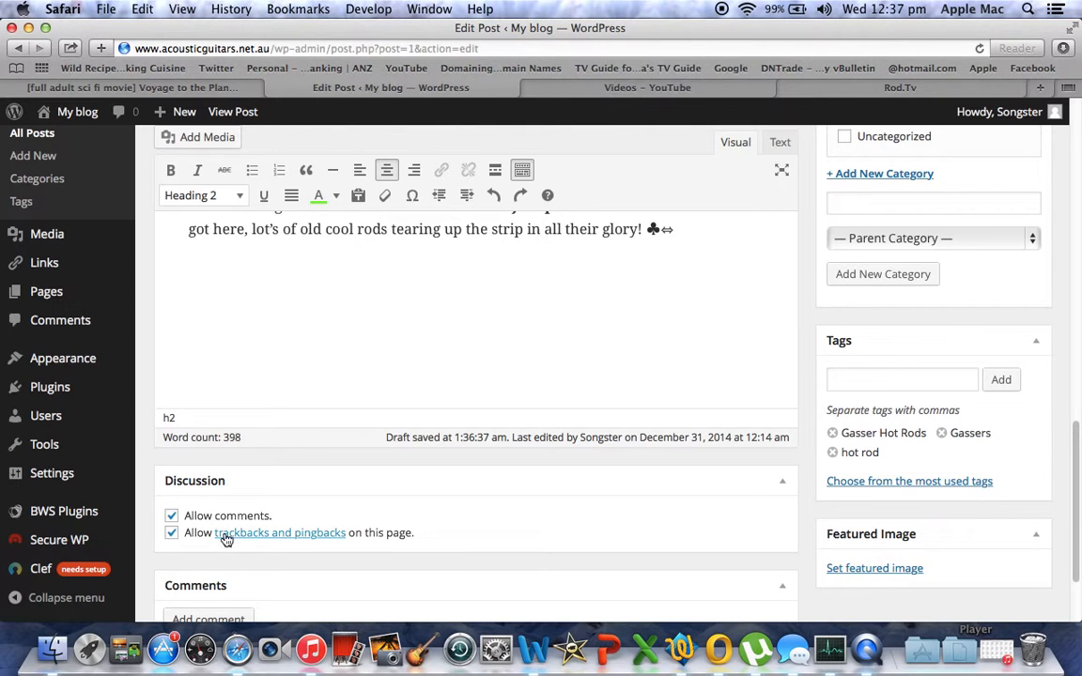
pyautogui.click(173, 531)
pyautogui.click(172, 534)
pyautogui.click(172, 517)
pyautogui.moveTo(1076, 450); pyautogui.dragTo(1071, 188)
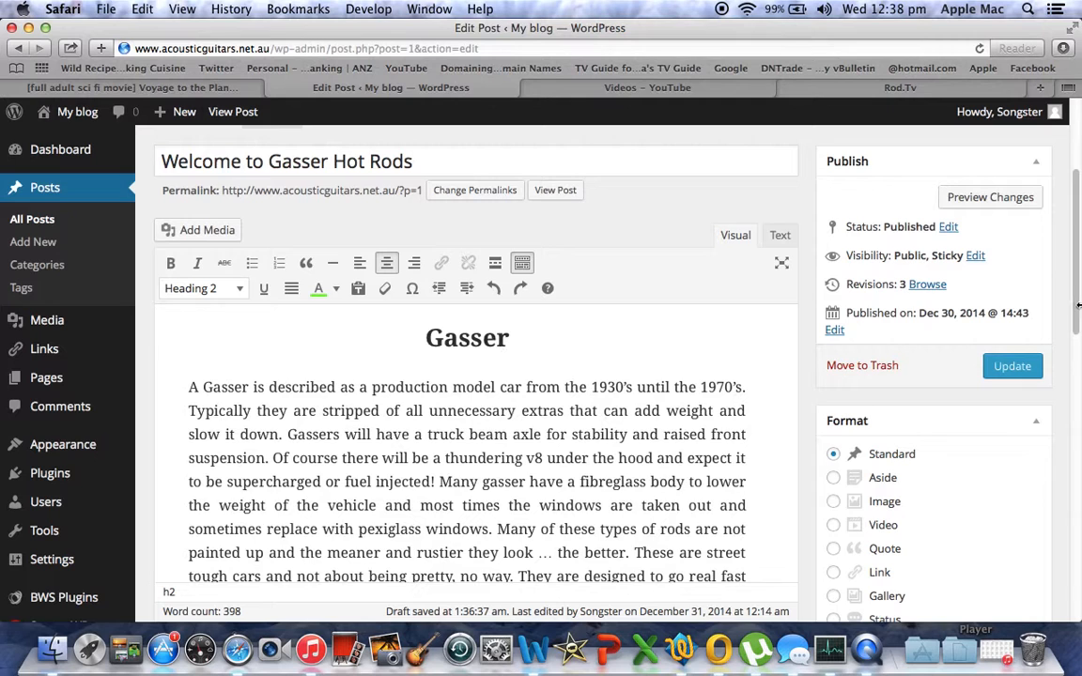
# Close the screen options panel, and toggle the editor's second toolbar row, leaving it hidden
pyautogui.moveTo(1076, 247); pyautogui.dragTo(1078, 128)
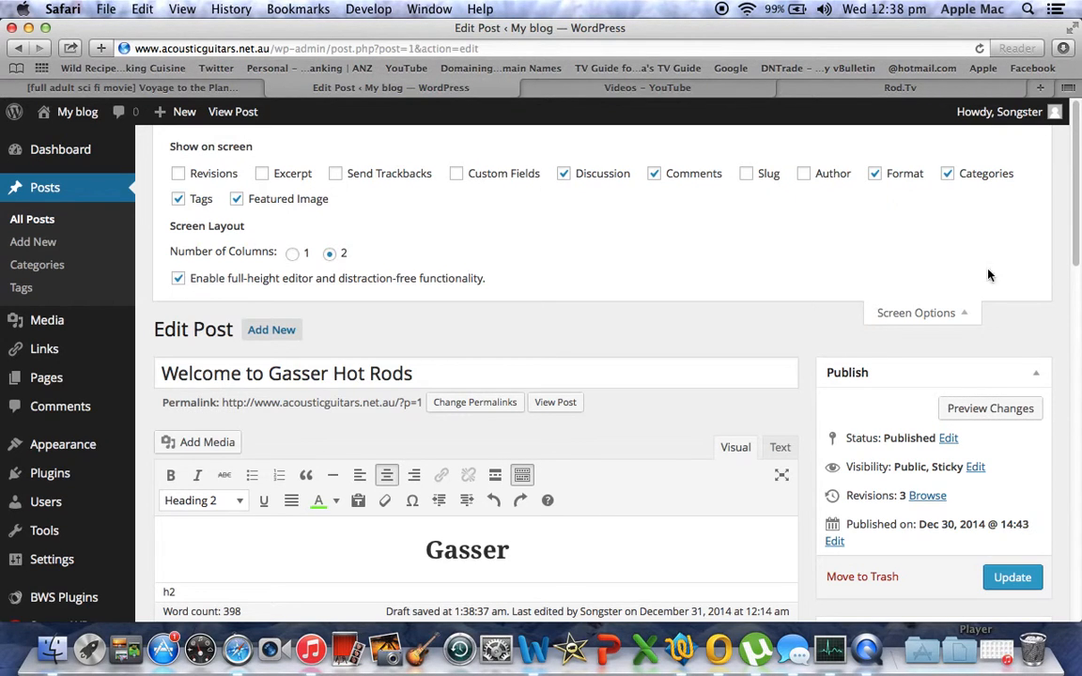
pyautogui.click(967, 314)
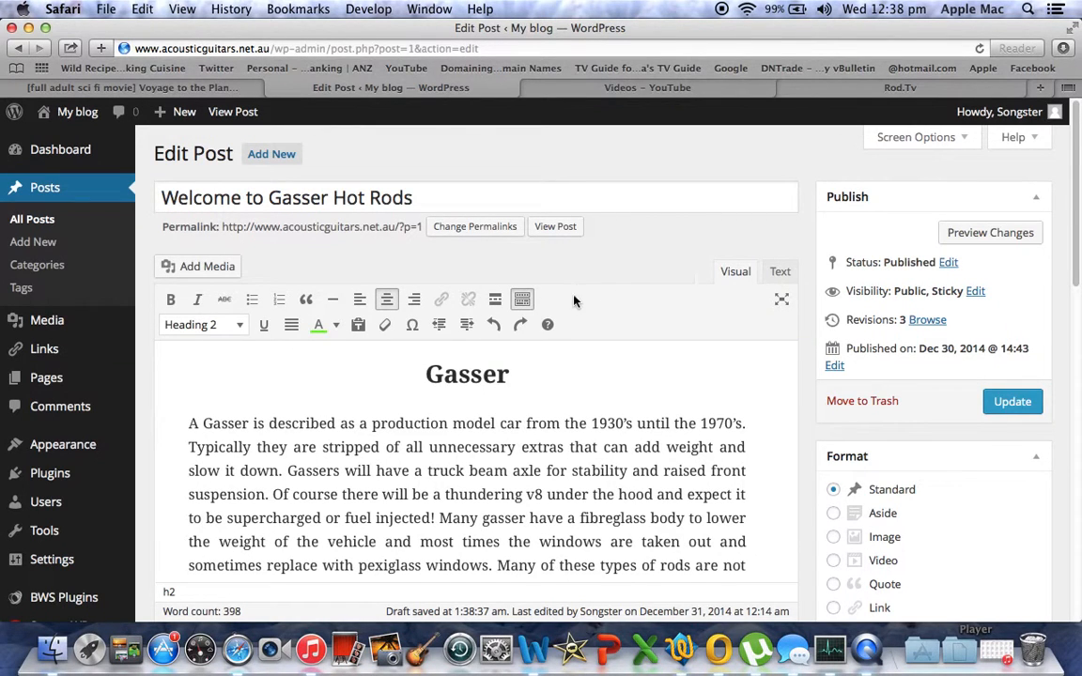
pyautogui.click(523, 299)
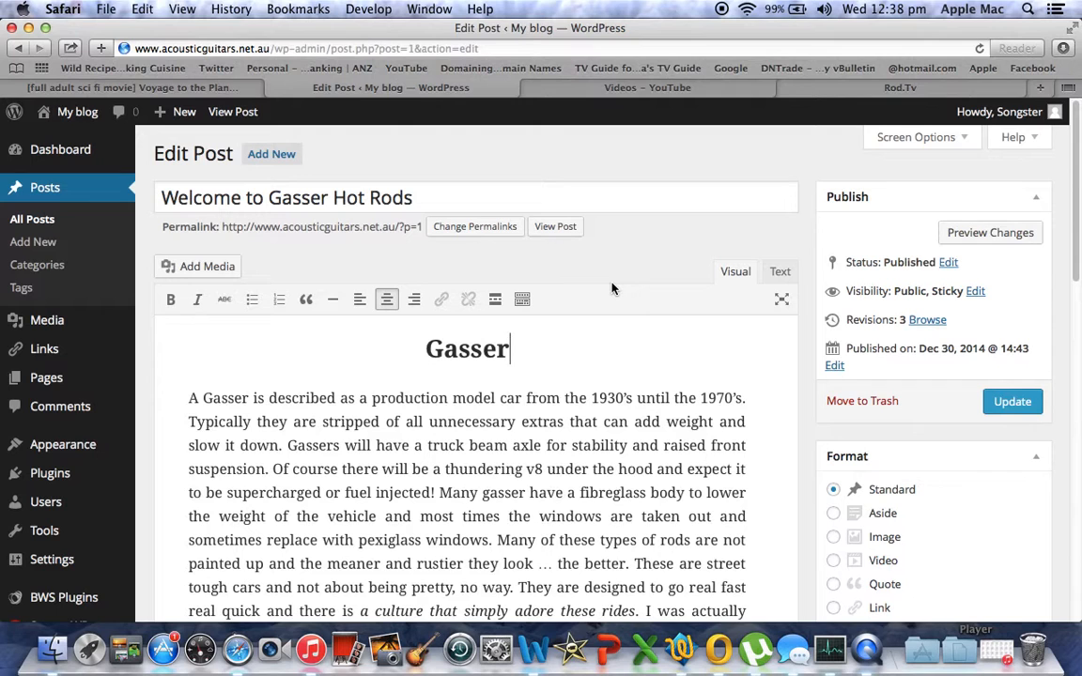
pyautogui.click(523, 301)
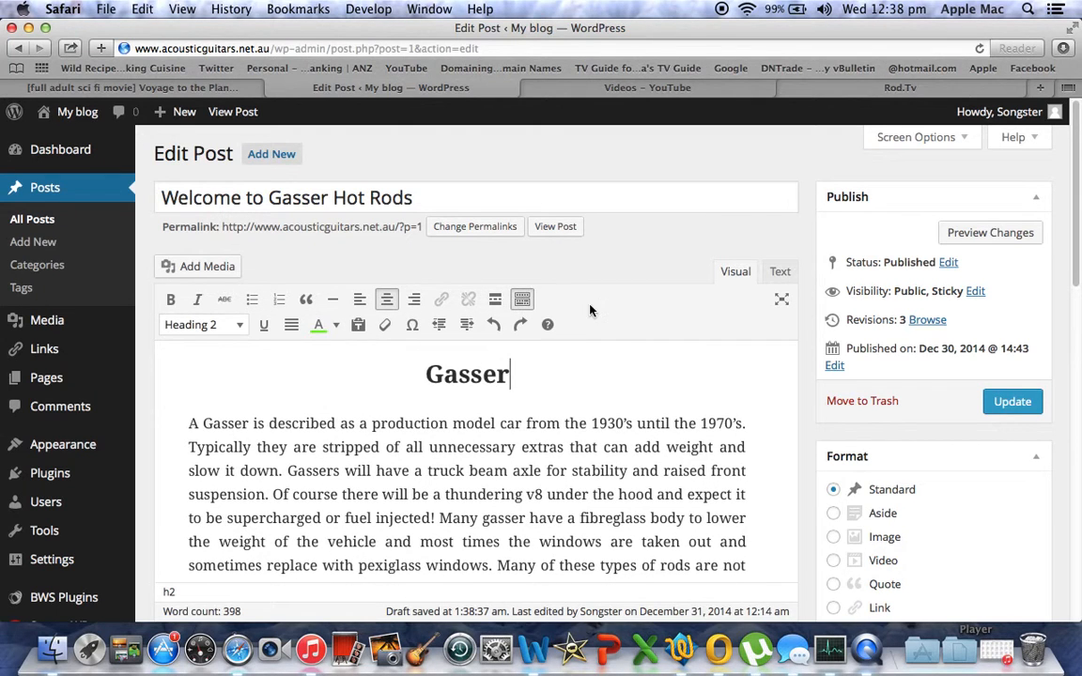
pyautogui.click(900, 140)
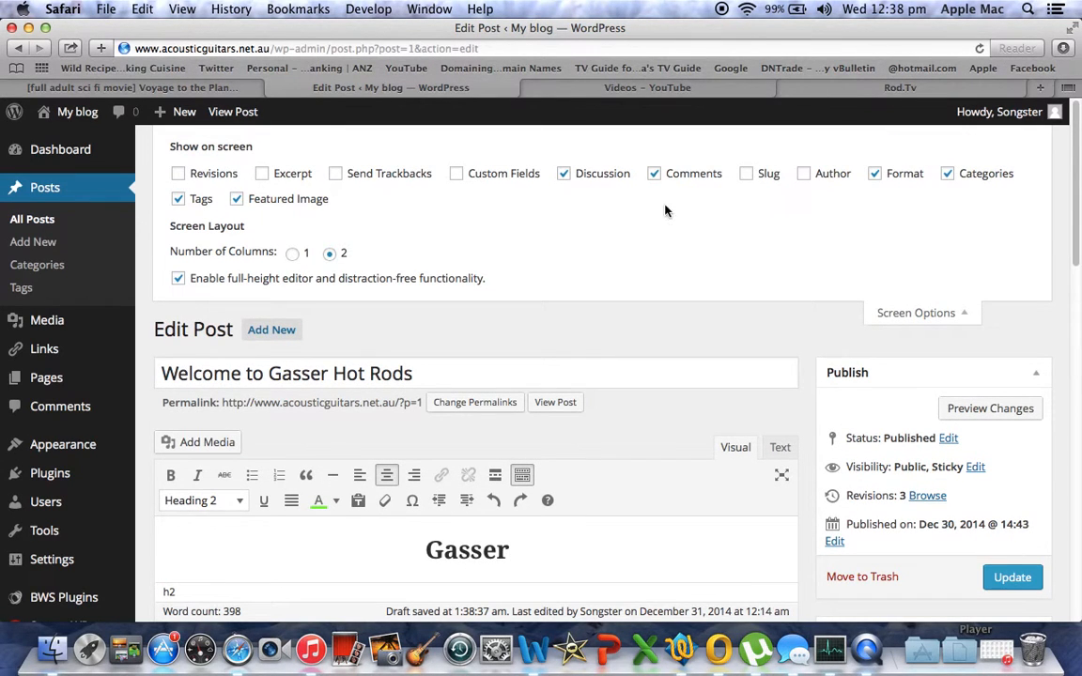
pyautogui.click(965, 312)
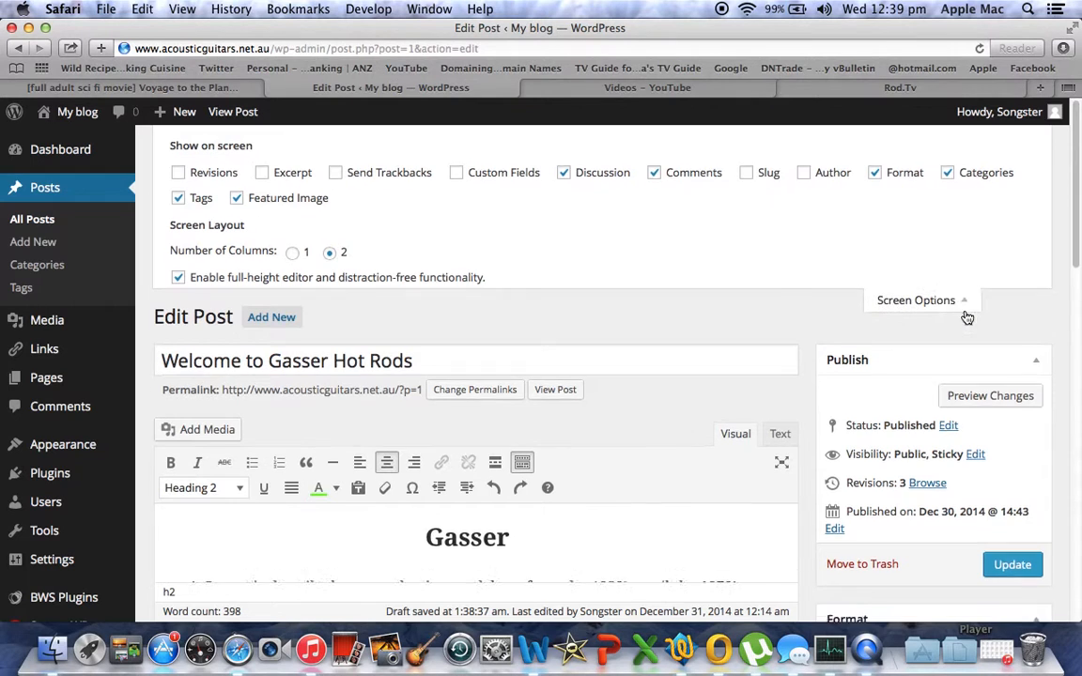
pyautogui.click(524, 299)
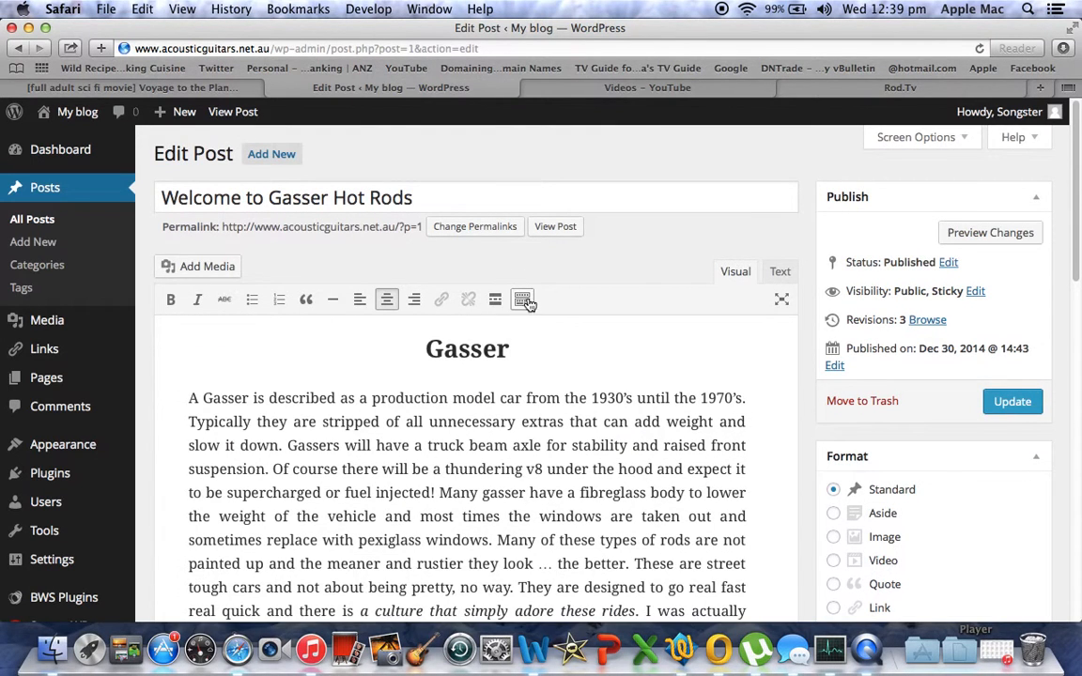
# Examine the visibility options in the post's Publish box, and update the post
pyautogui.moveTo(1078, 229)
pyautogui.mouseDown()
pyautogui.moveTo(1071, 211)
pyautogui.moveTo(1077, 239)
pyautogui.mouseUp()
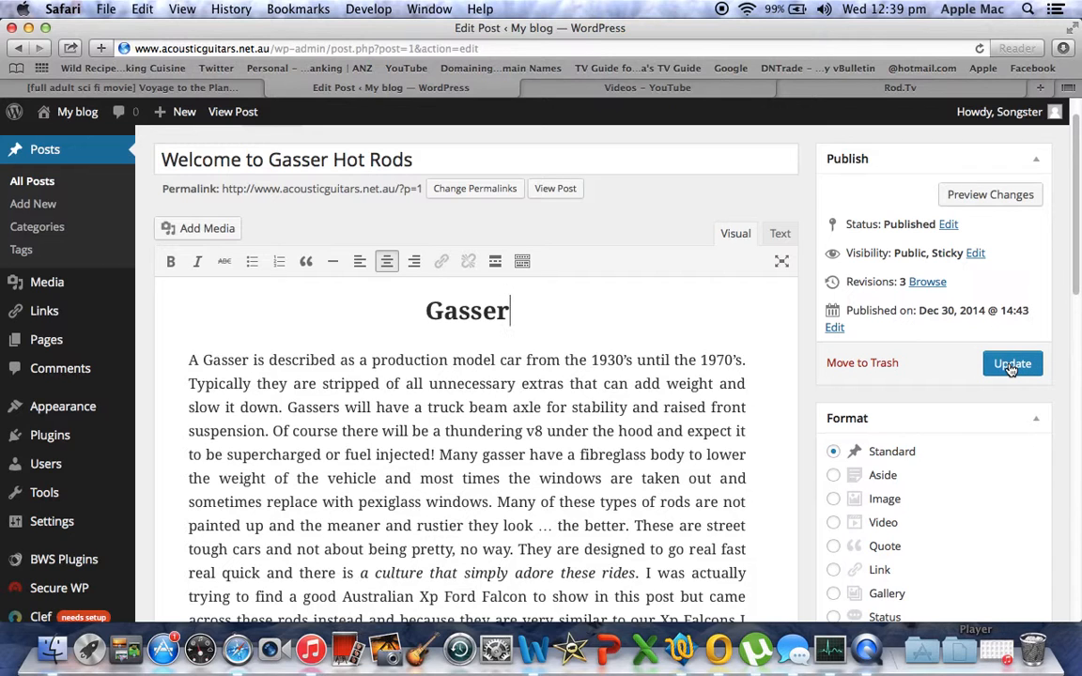
pyautogui.click(973, 254)
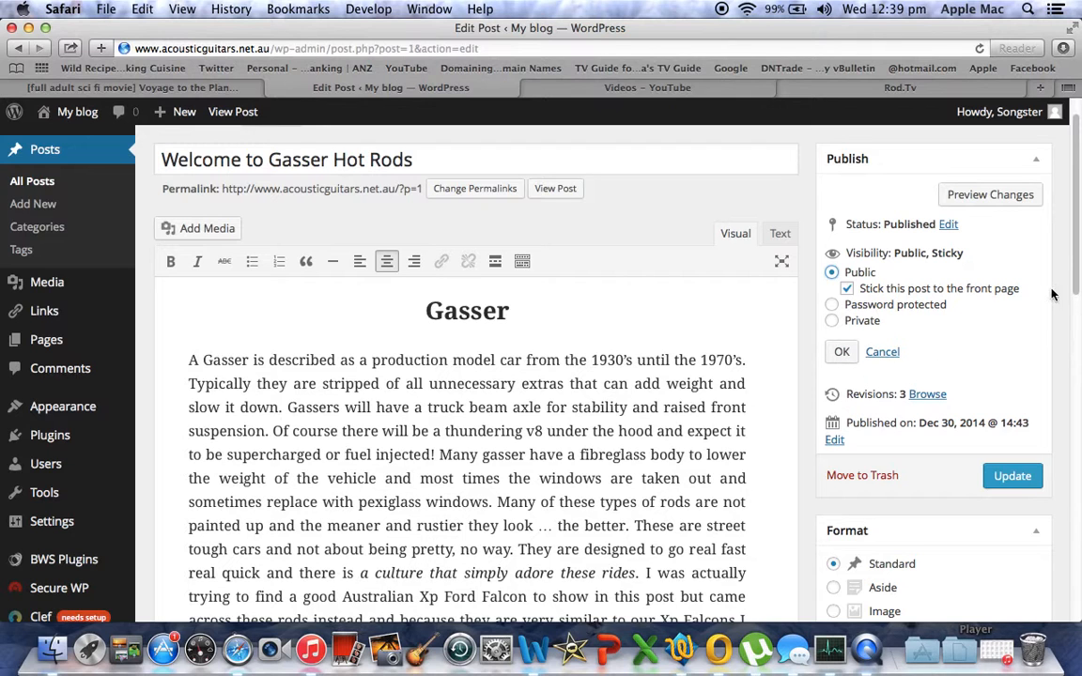
pyautogui.scroll(2, 1071, 237)
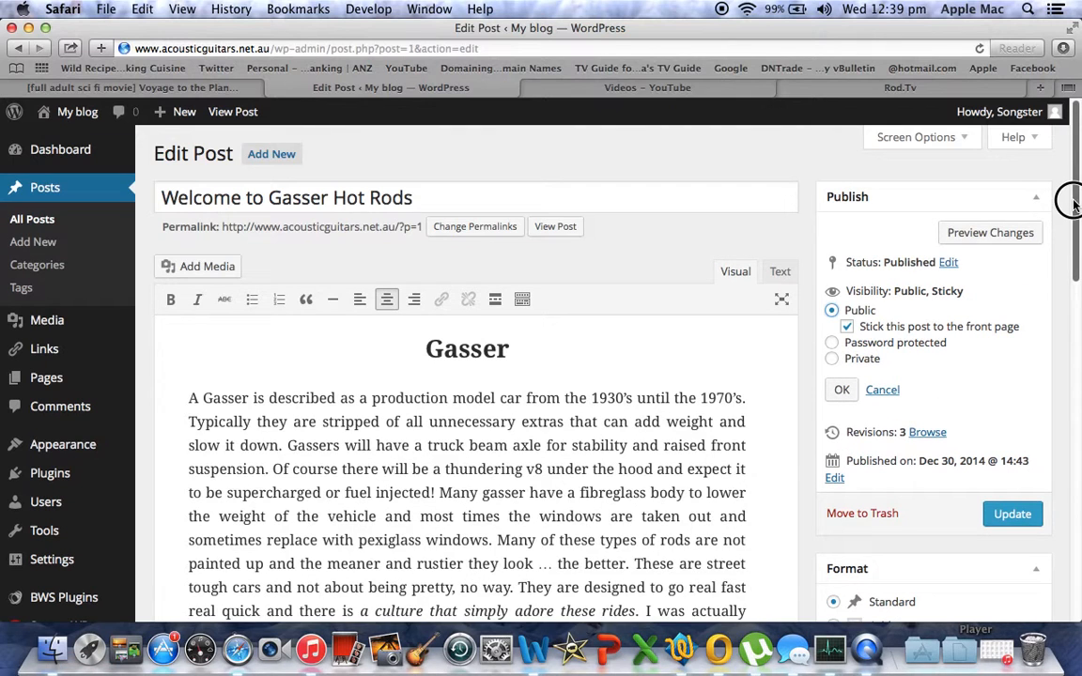
pyautogui.click(1040, 199)
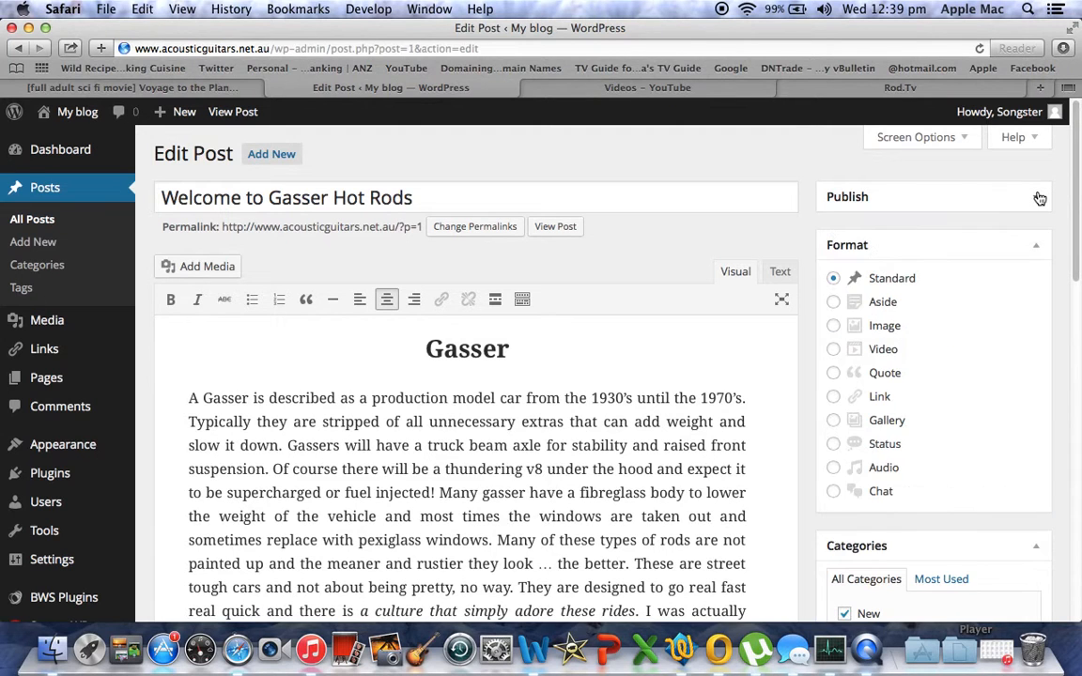
pyautogui.click(1034, 204)
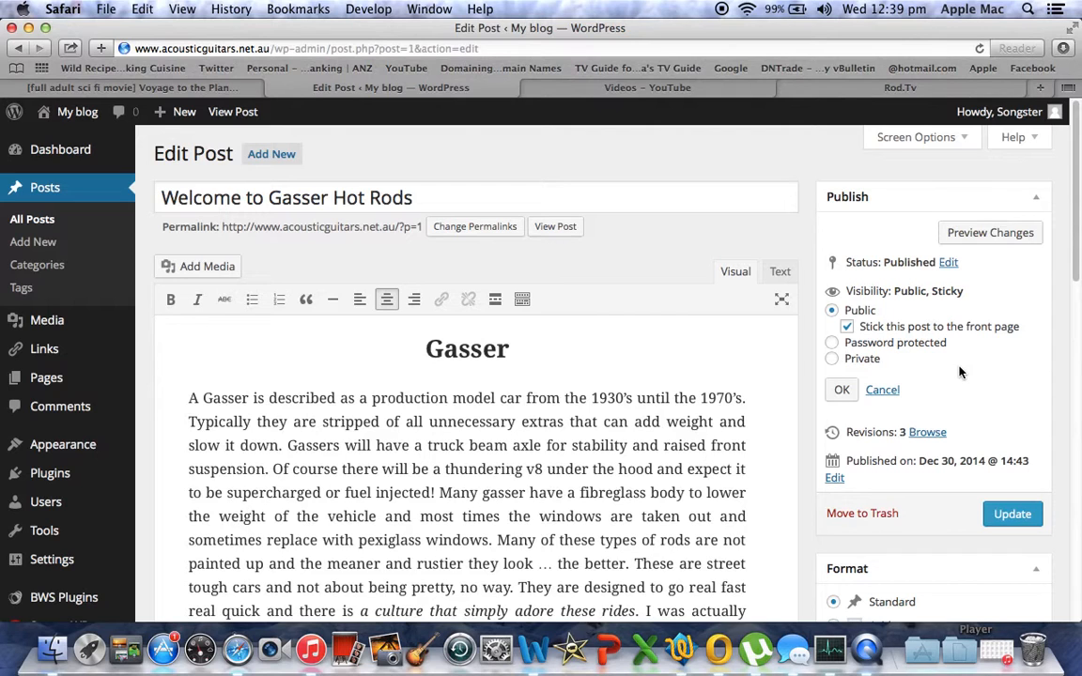
pyautogui.click(1013, 517)
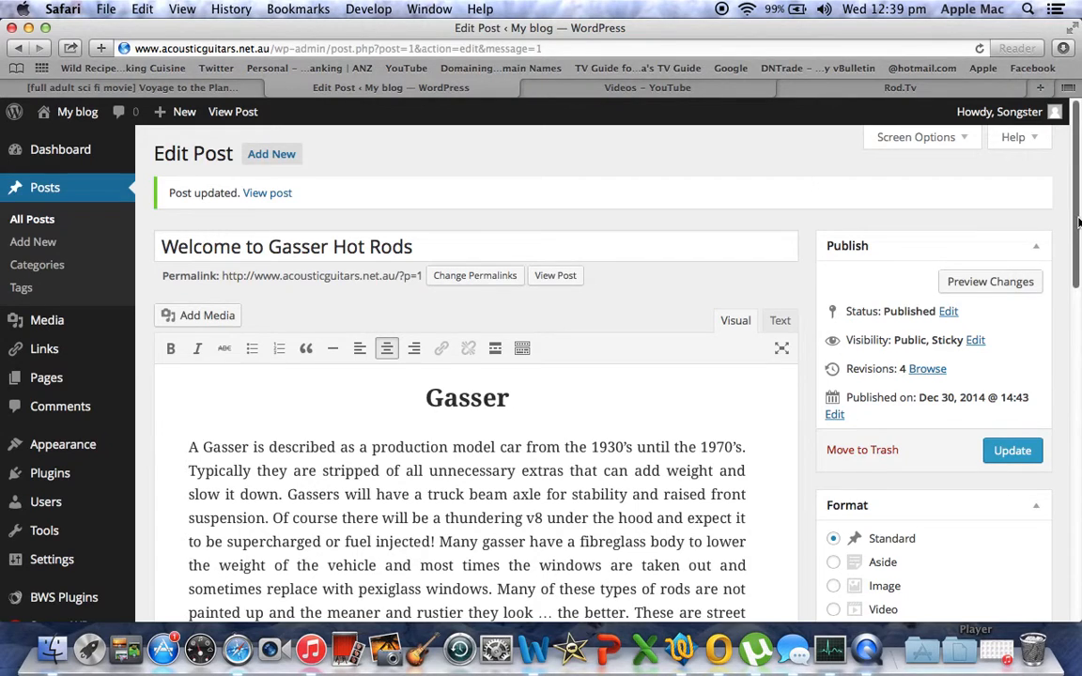
# Go to the blog's front page and continue reading the Gasser post in full past its Read More break
pyautogui.moveTo(1077, 215); pyautogui.dragTo(1071, 325)
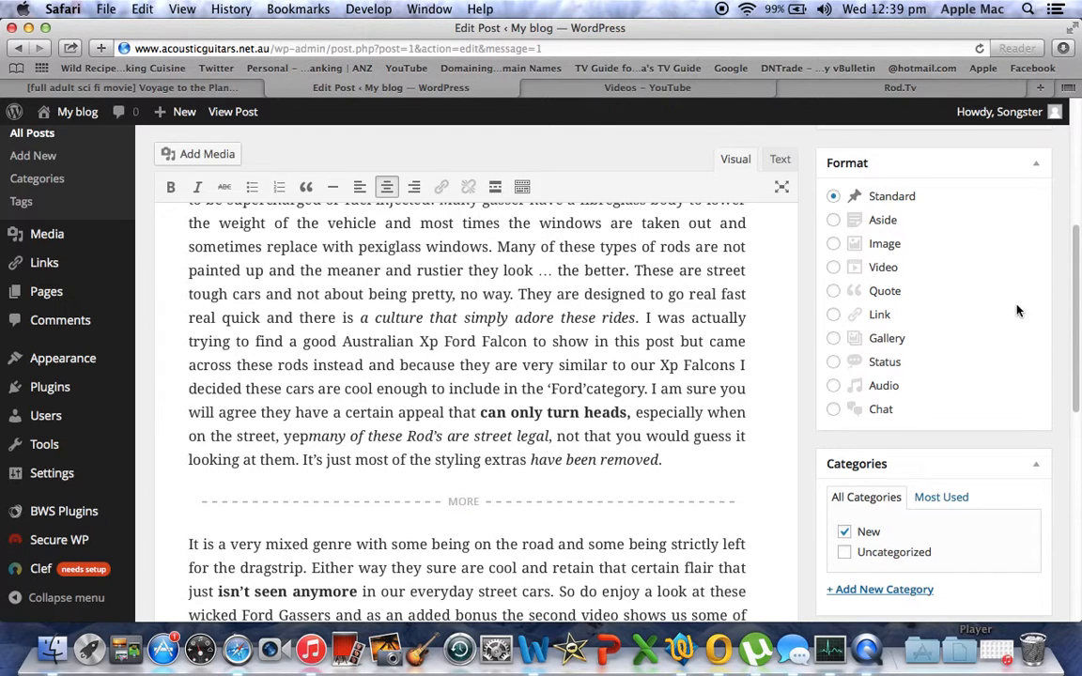
pyautogui.moveTo(1077, 289); pyautogui.dragTo(1072, 136)
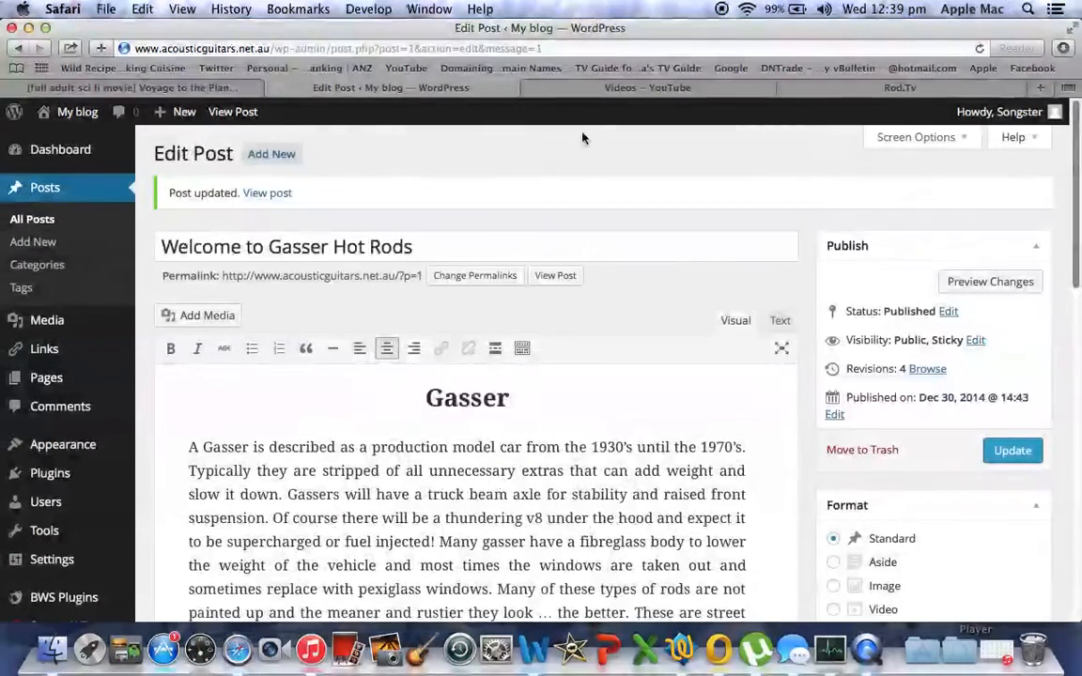
pyautogui.click(75, 115)
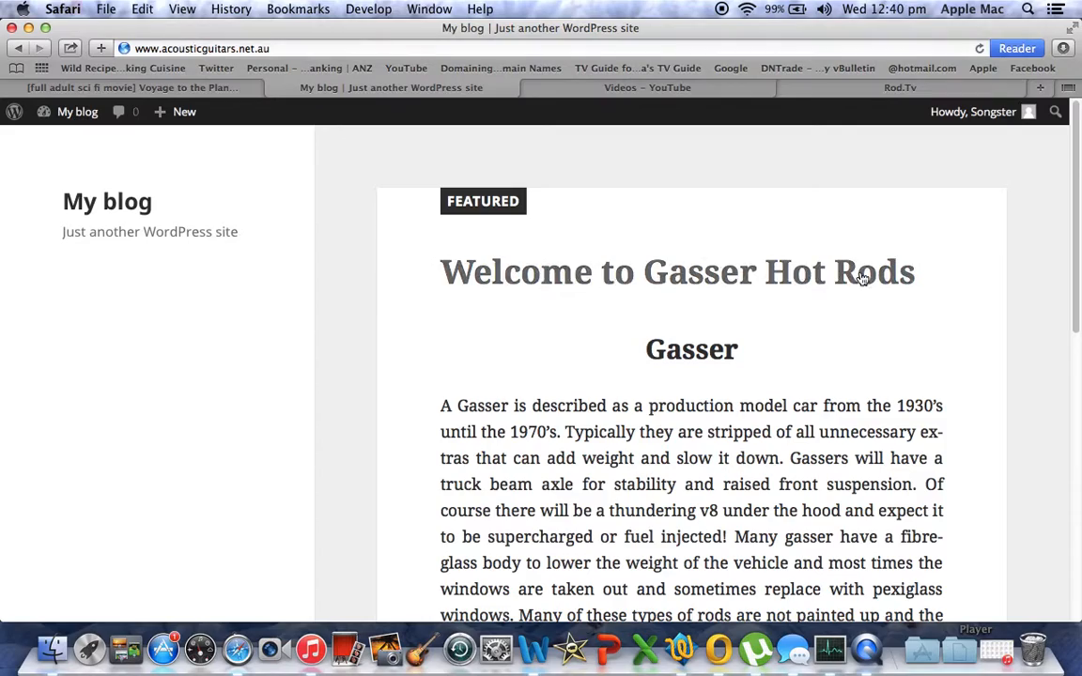
pyautogui.moveTo(1071, 188); pyautogui.dragTo(1073, 420)
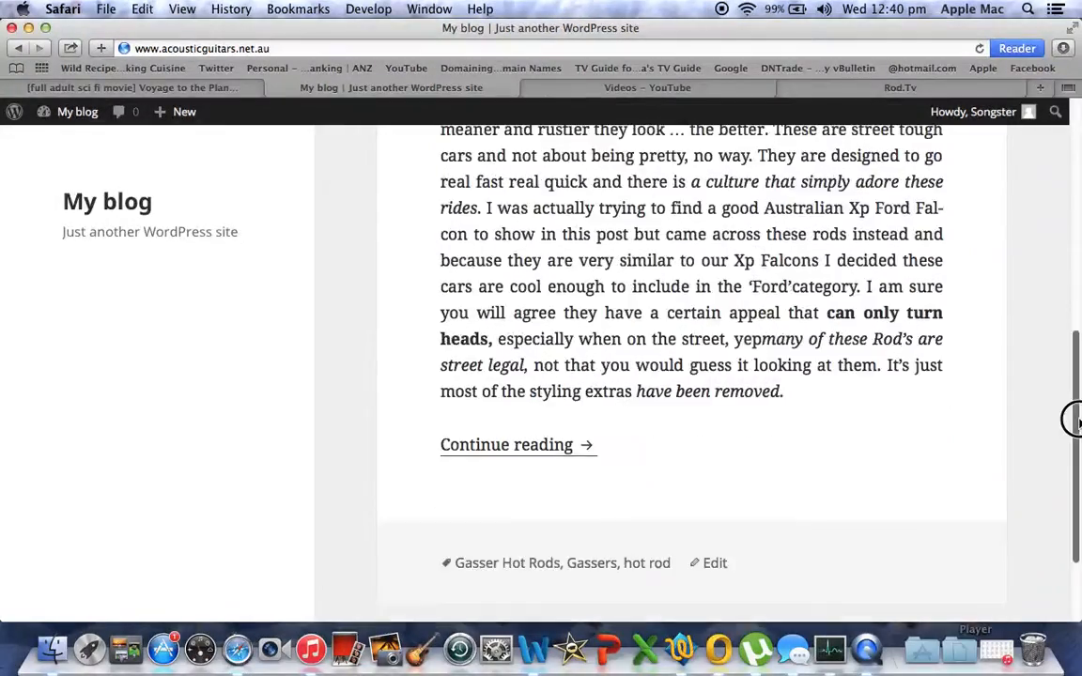
pyautogui.click(492, 448)
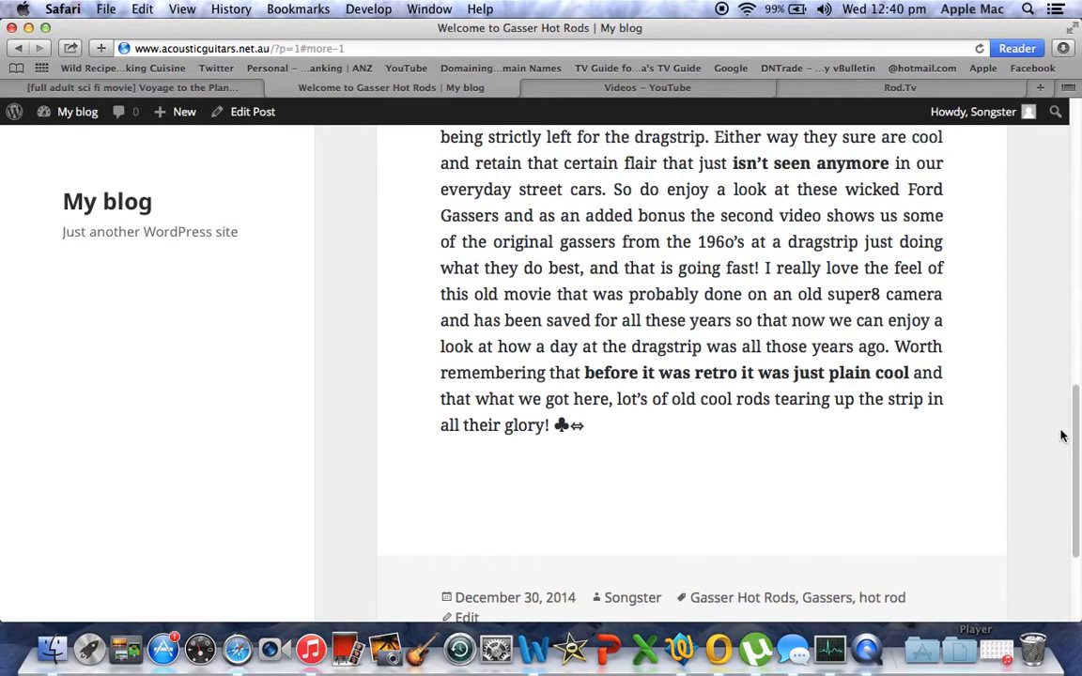
pyautogui.moveTo(1075, 437); pyautogui.dragTo(1031, 141)
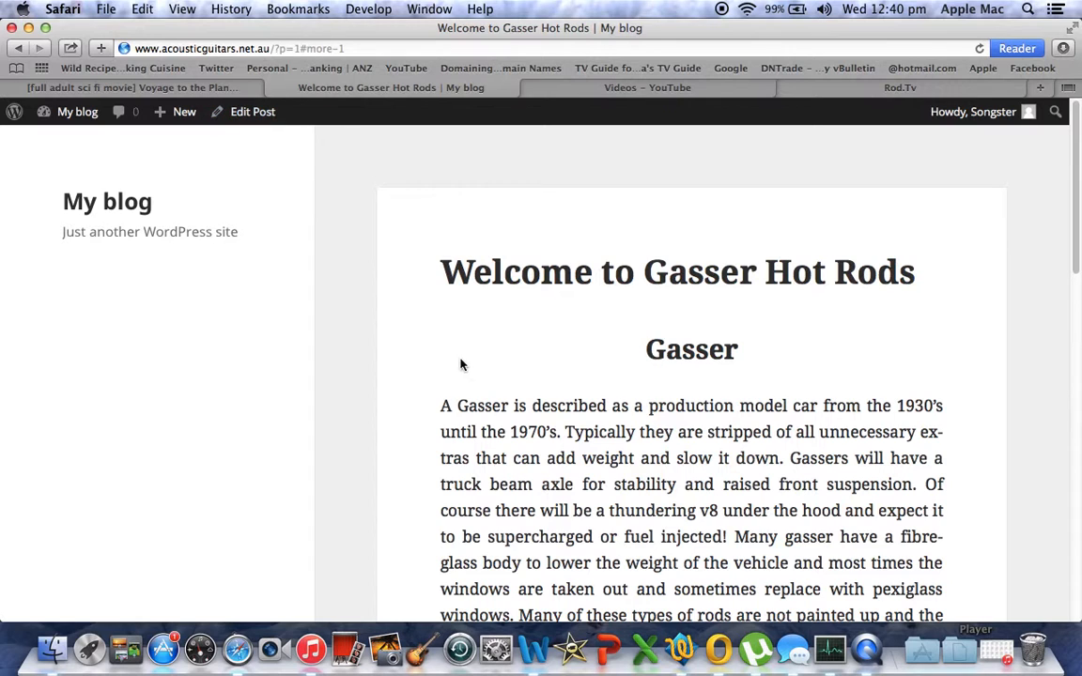
# Edit the post to bold "a production model car from the 1930's until the 1970's." in the first body paragraph, and update it
pyautogui.click(251, 113)
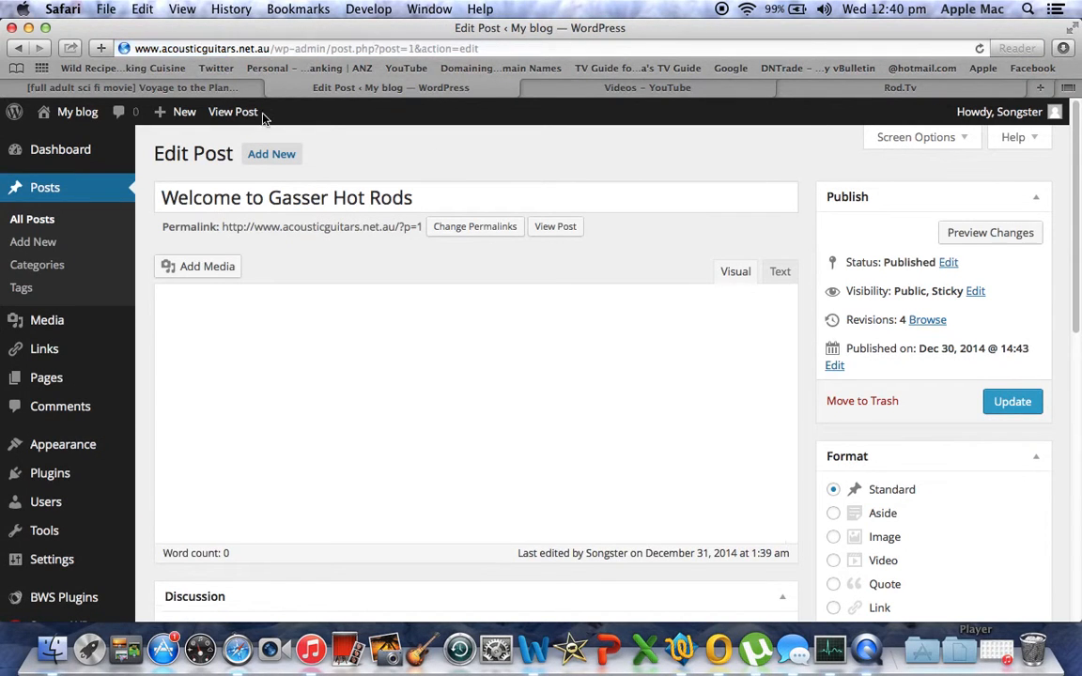
pyautogui.moveTo(1076, 173)
pyautogui.mouseDown()
pyautogui.moveTo(1070, 285)
pyautogui.moveTo(1070, 179)
pyautogui.mouseUp()
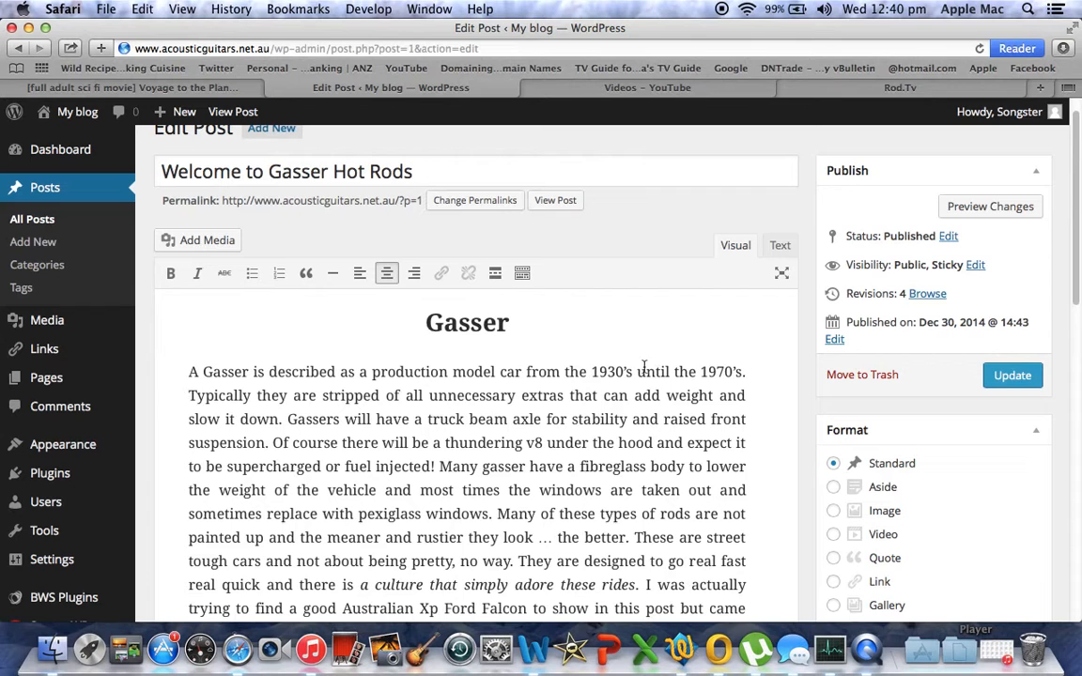
pyautogui.moveTo(746, 372); pyautogui.dragTo(353, 373)
pyautogui.click(172, 273)
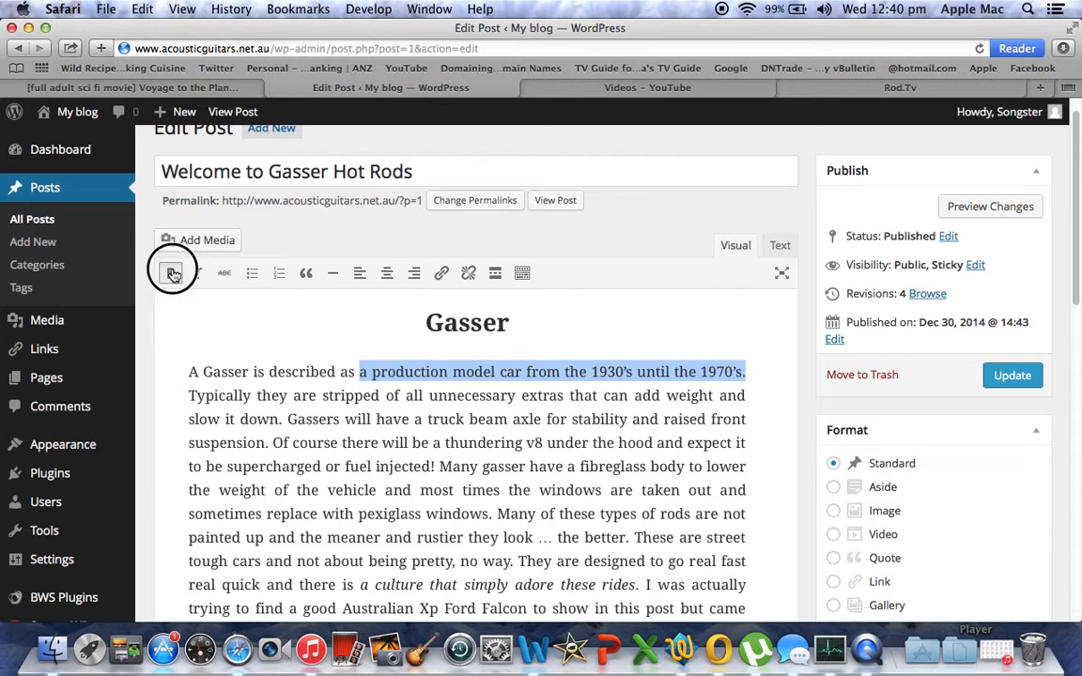
pyautogui.click(611, 330)
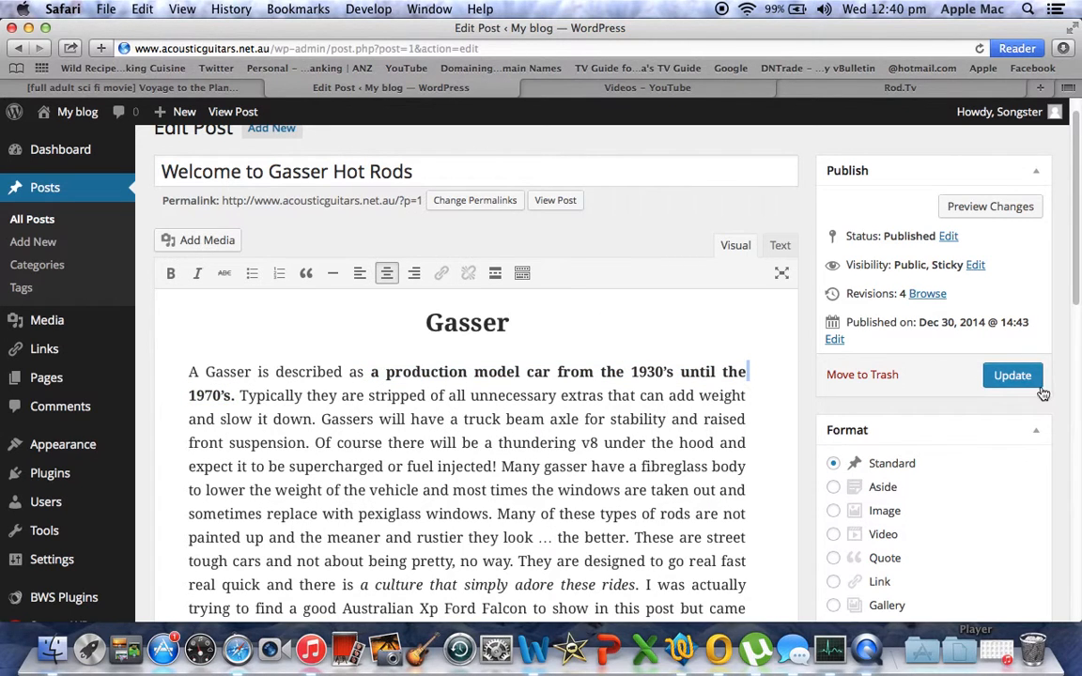
pyautogui.click(1011, 376)
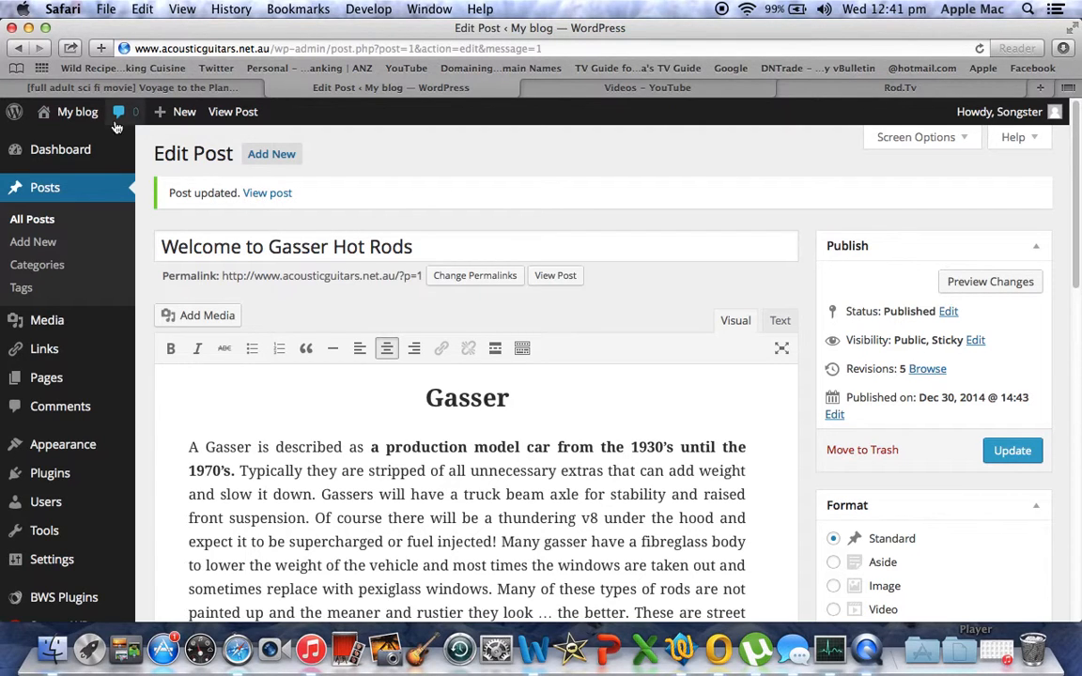
# Check the post on the blog's front page, and reopen Welcome to Gasser Hot Rods for editing from the list of all posts
pyautogui.click(79, 113)
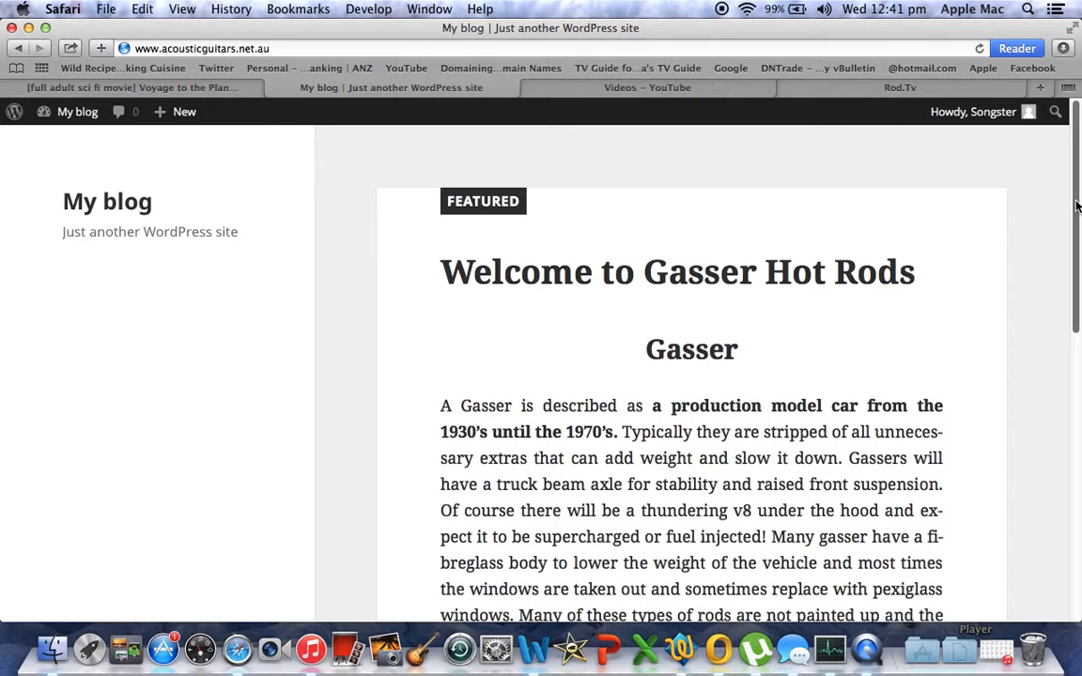
pyautogui.click(183, 111)
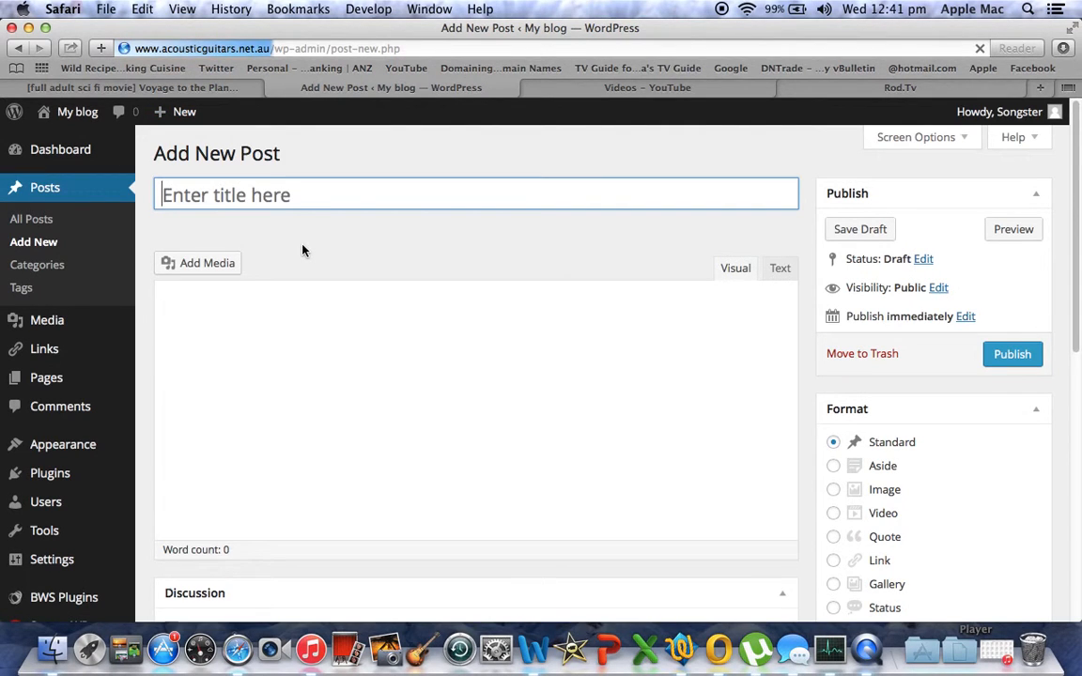
pyautogui.click(40, 220)
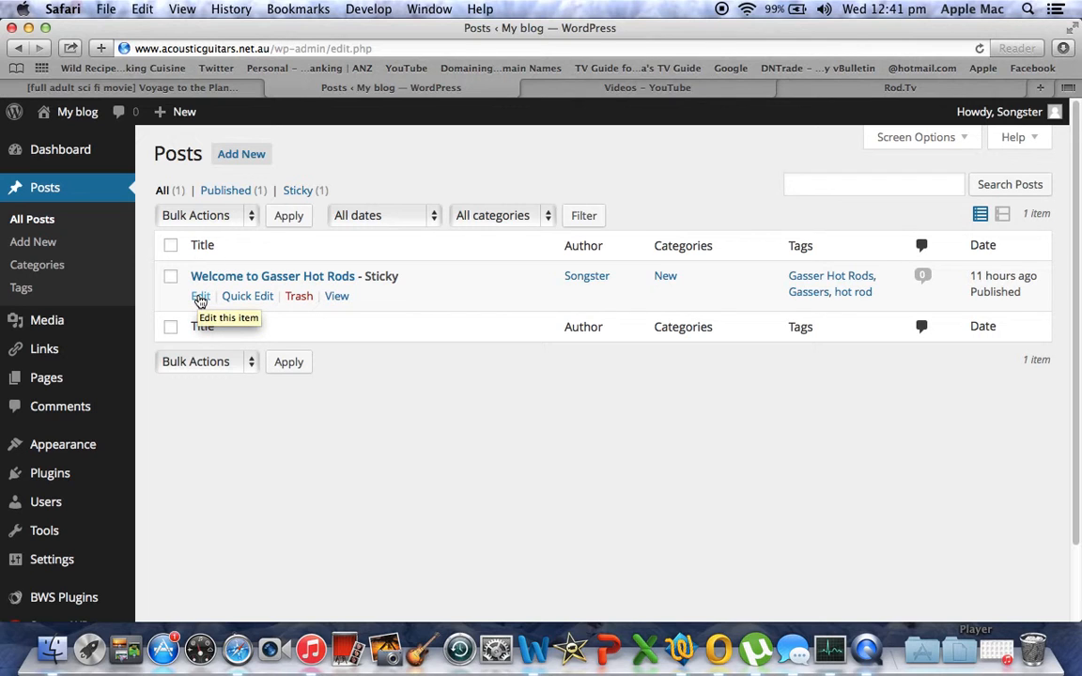
pyautogui.click(198, 299)
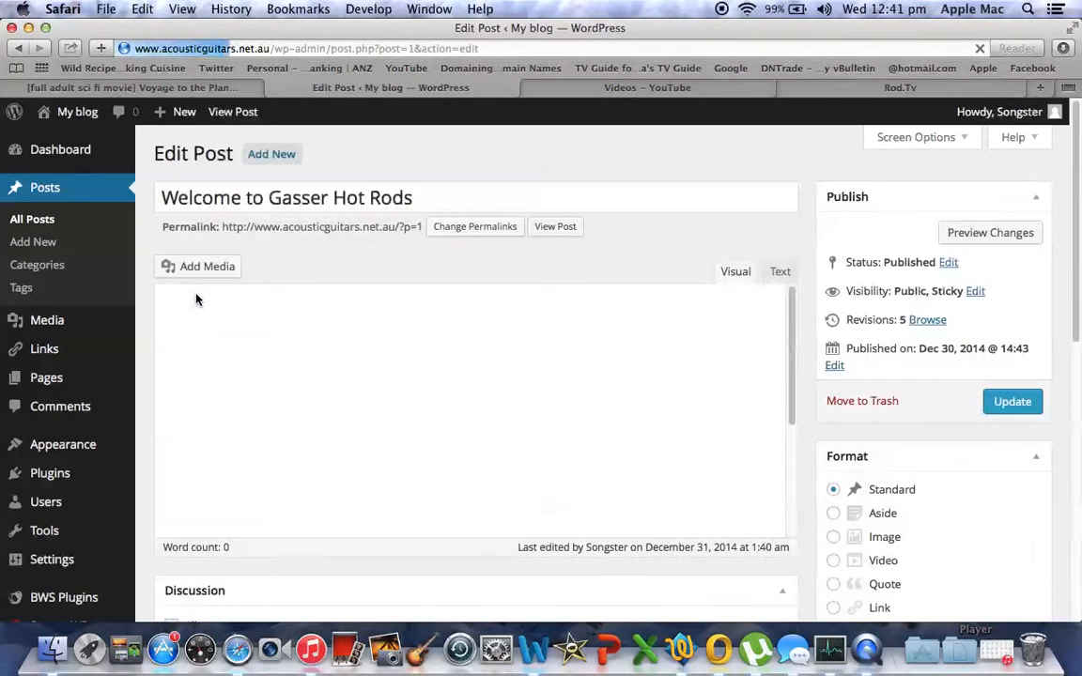
# Remove the bold from "a production model car from the 1930's until the 1970's" in the first body paragraph, and update the post
pyautogui.moveTo(231, 422); pyautogui.dragTo(365, 395)
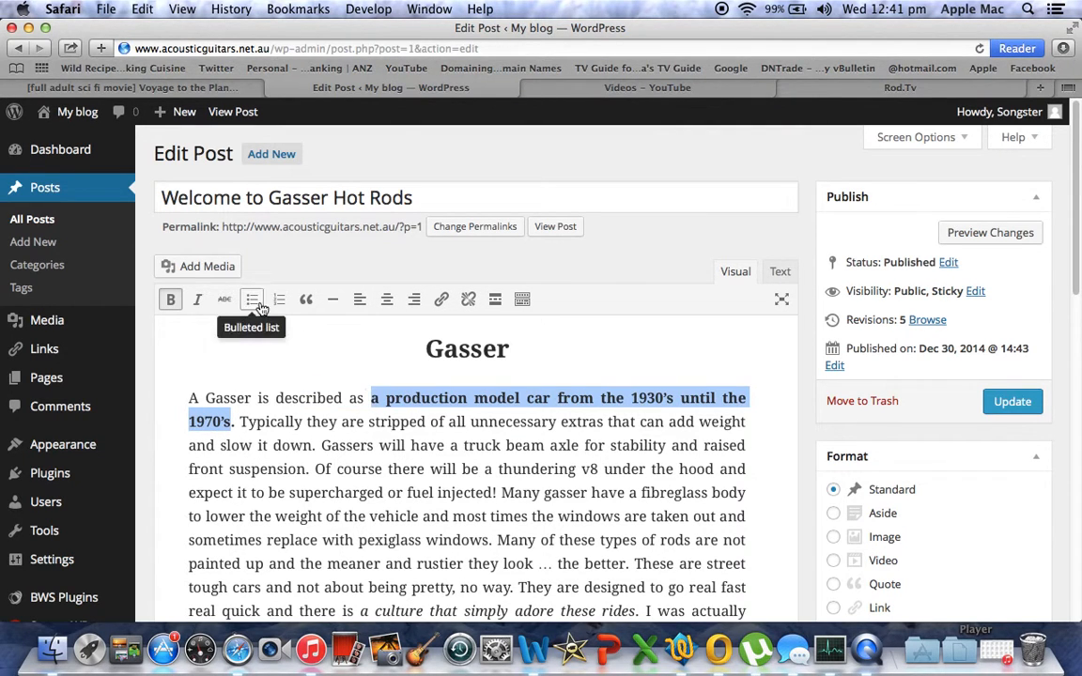
pyautogui.click(174, 299)
pyautogui.click(583, 323)
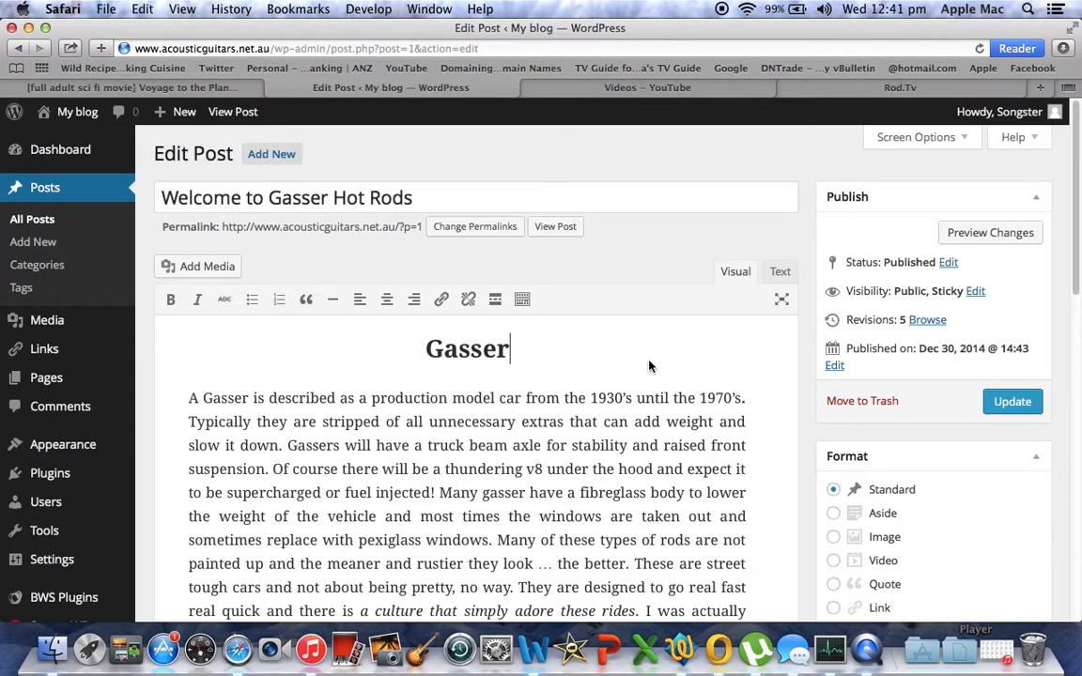
pyautogui.click(1010, 401)
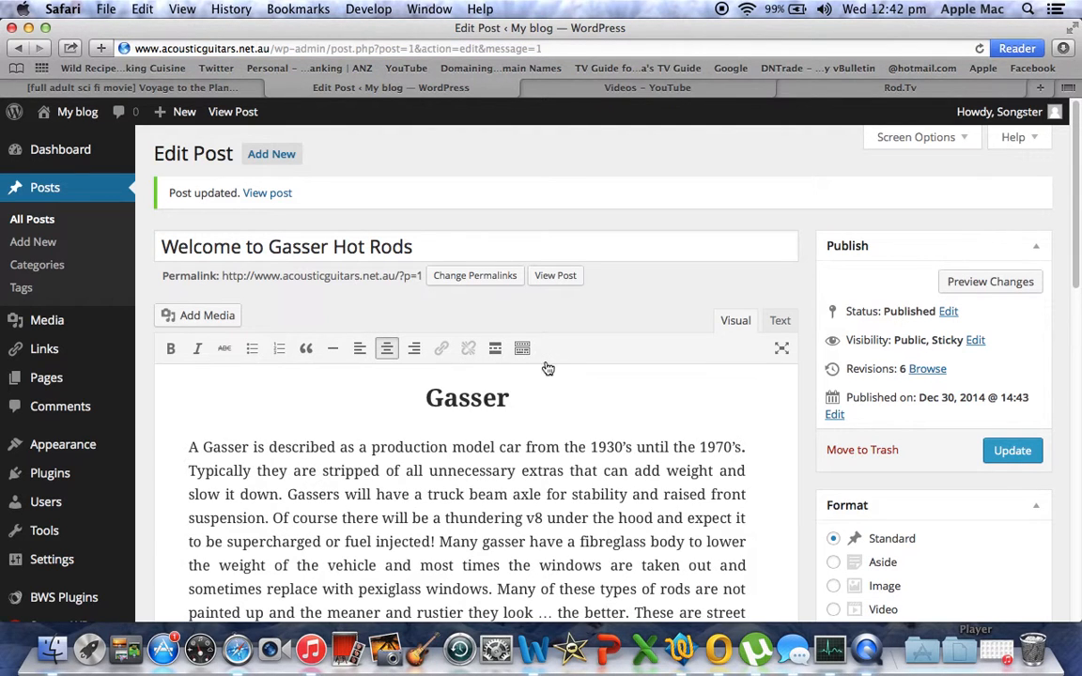
# Show the editor's second toolbar row, and open and close the screen options panel
pyautogui.click(522, 349)
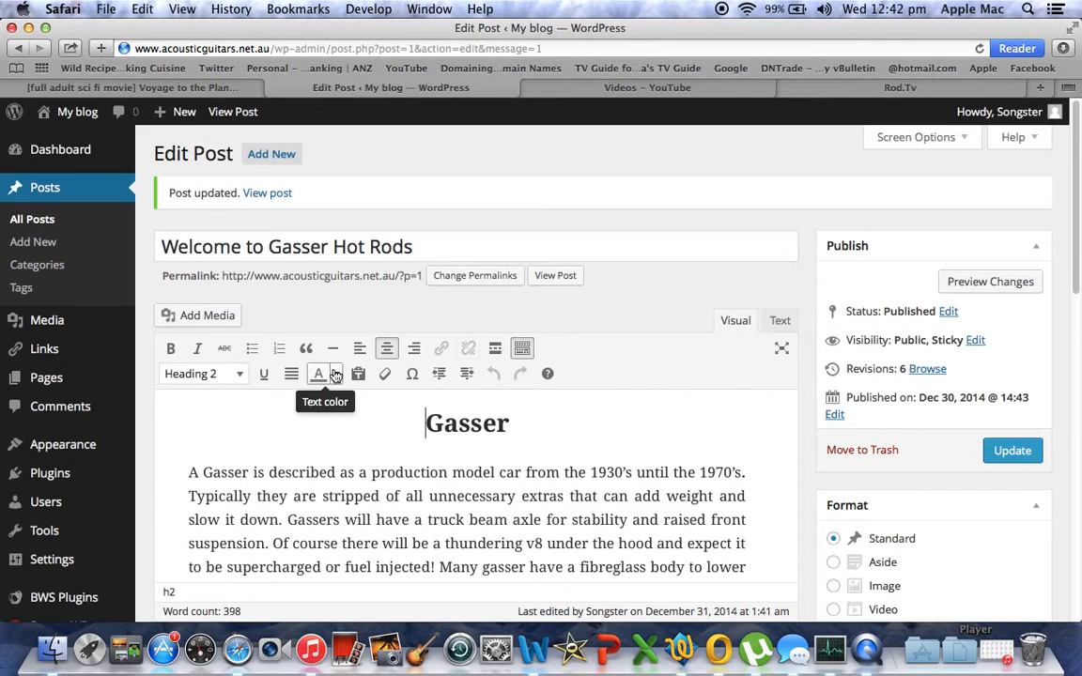
pyautogui.moveTo(1024, 112)
pyautogui.click(965, 138)
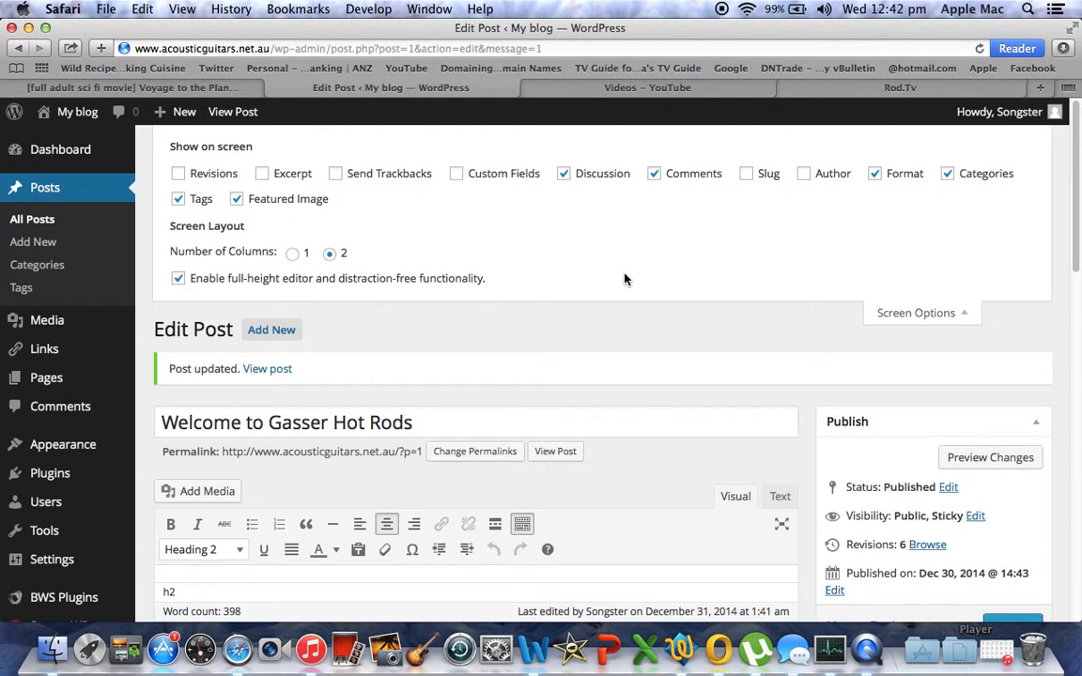
pyautogui.click(969, 318)
# Log out of the site's admin account and return to the blog from the login page
pyautogui.moveTo(1031, 111)
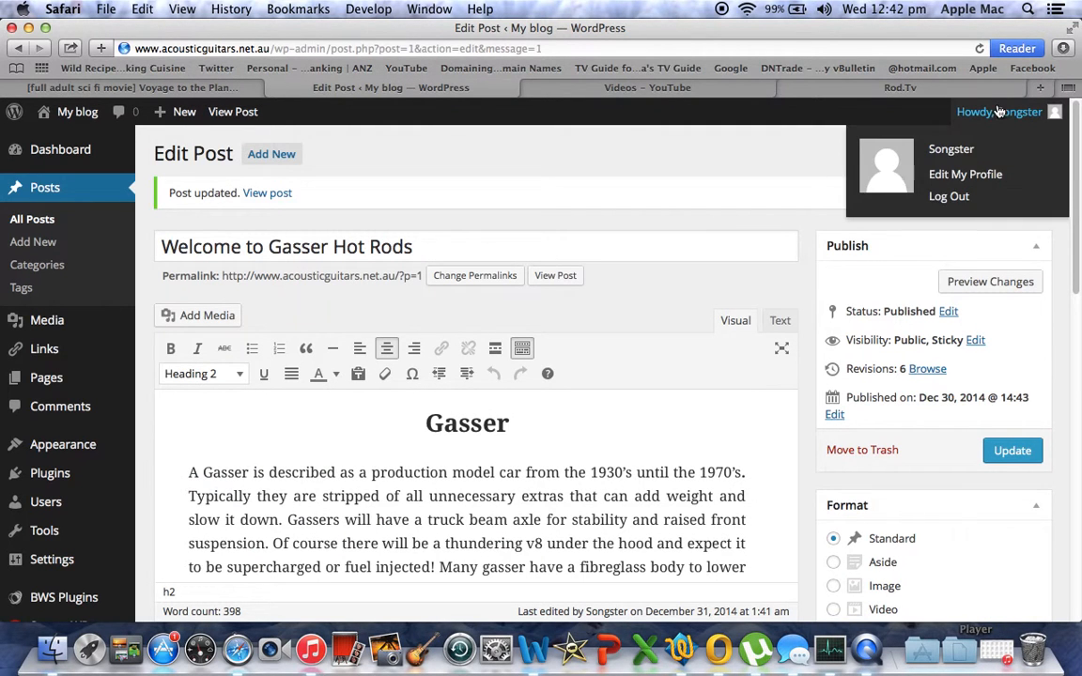
pyautogui.click(949, 197)
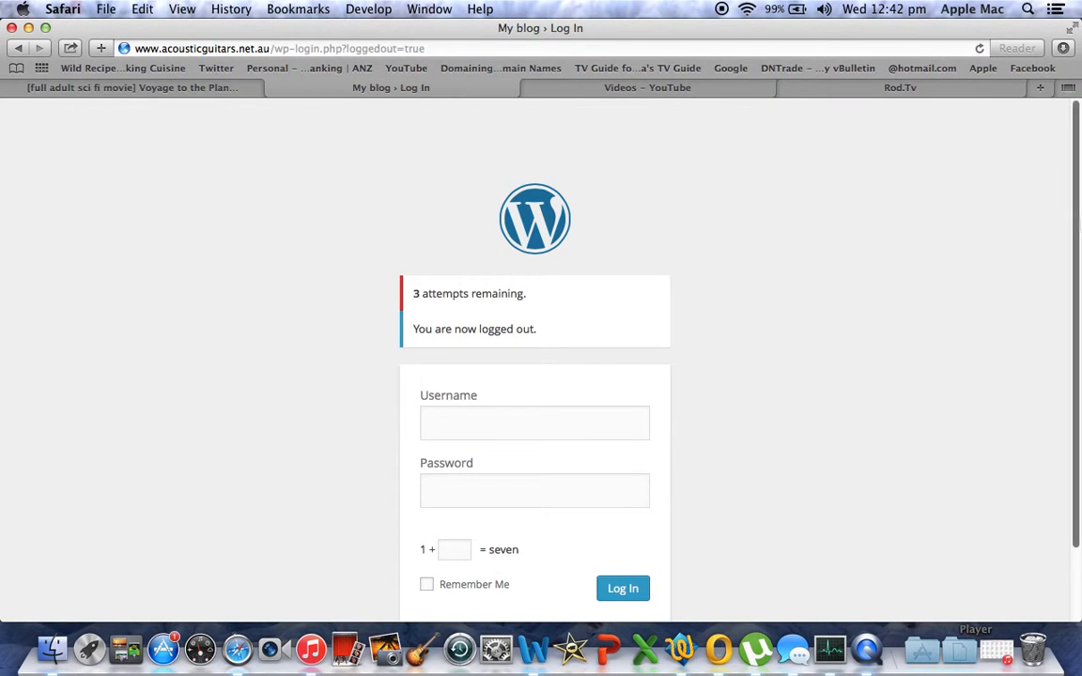
pyautogui.scroll(-2, 1071, 235)
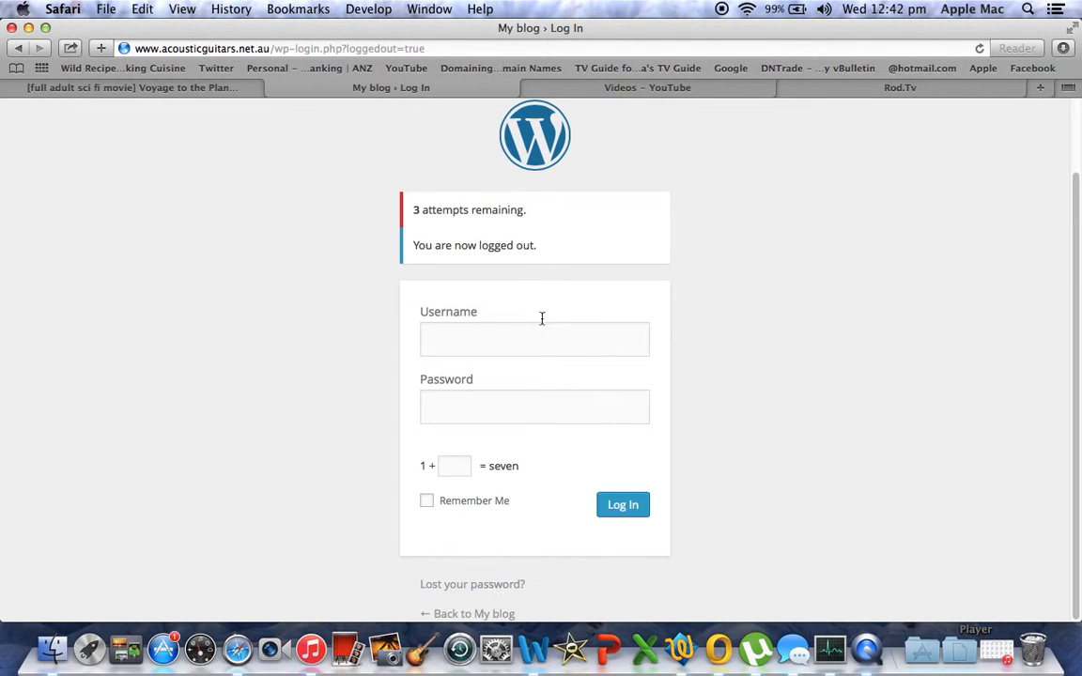
pyautogui.click(476, 616)
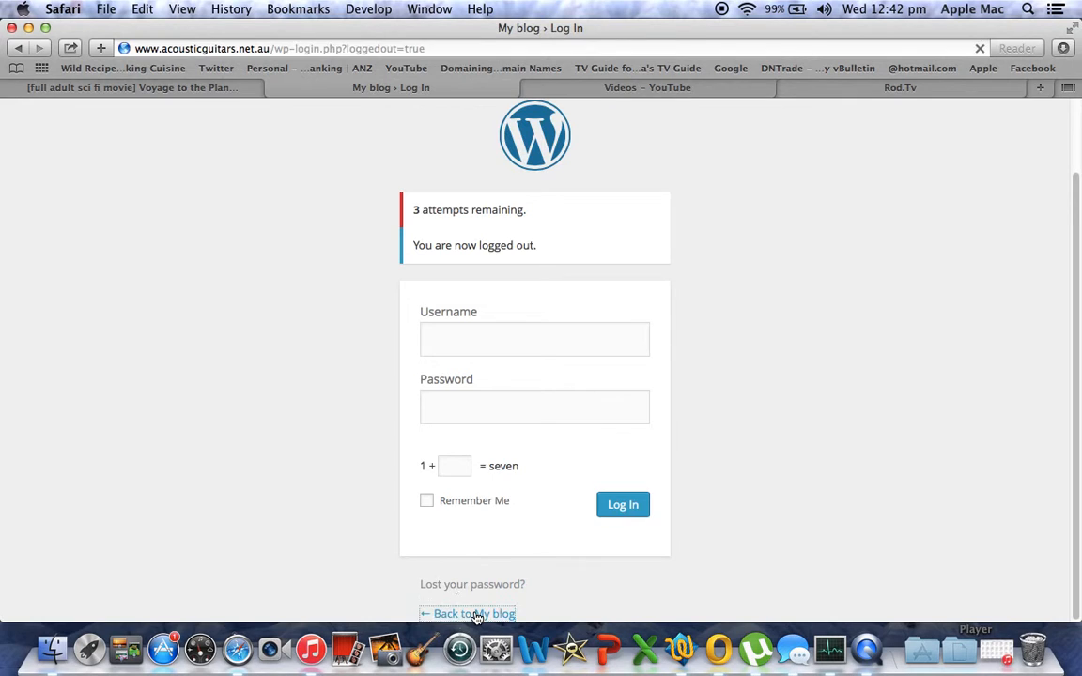